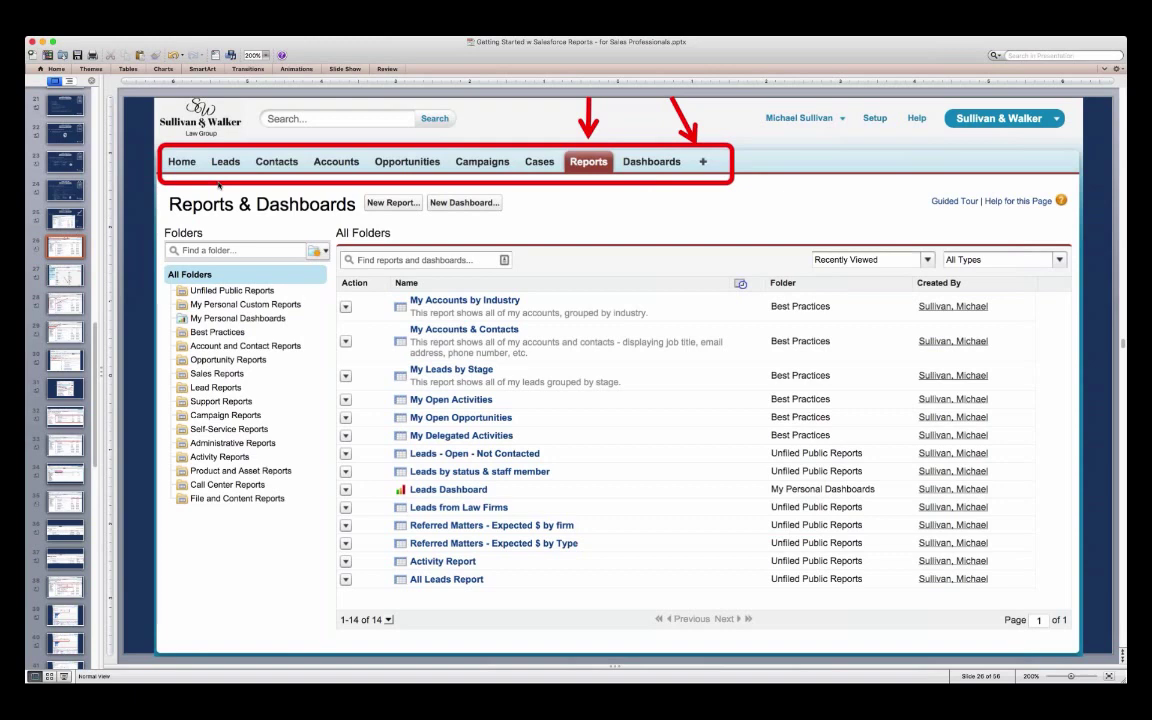
Step: Review the slides on the Reports tab, from the All Tabs page through folders, search and filters to the live demo slide on columns
key(Down)
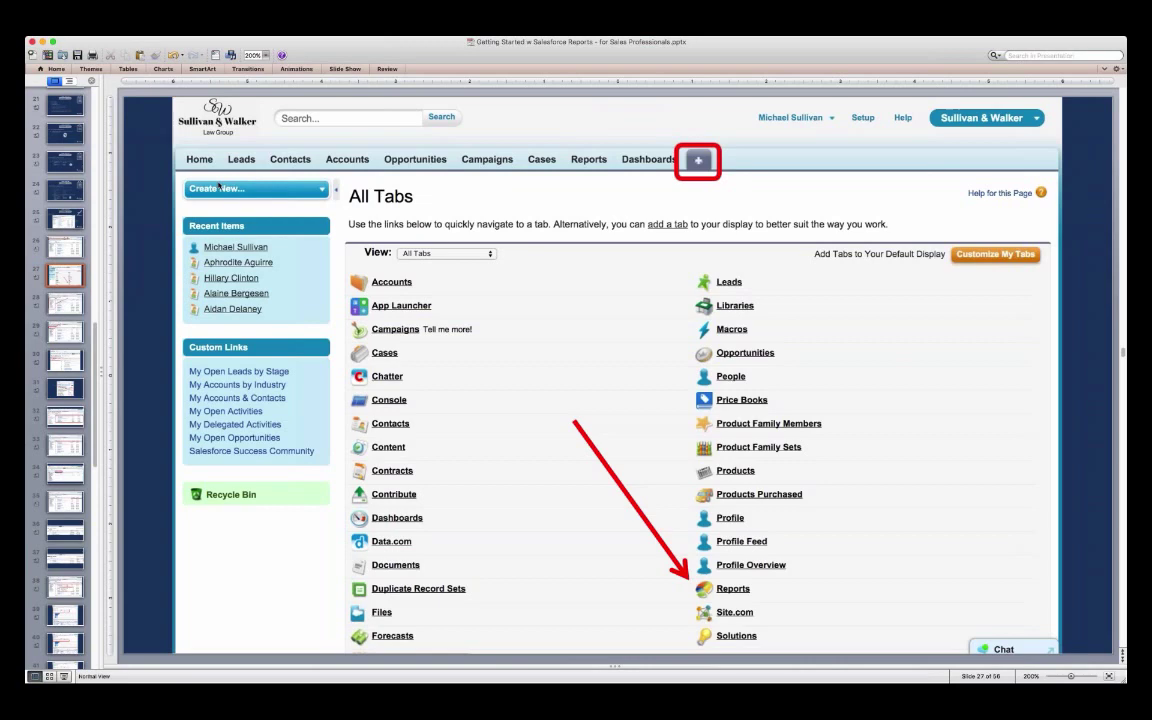
key(Down)
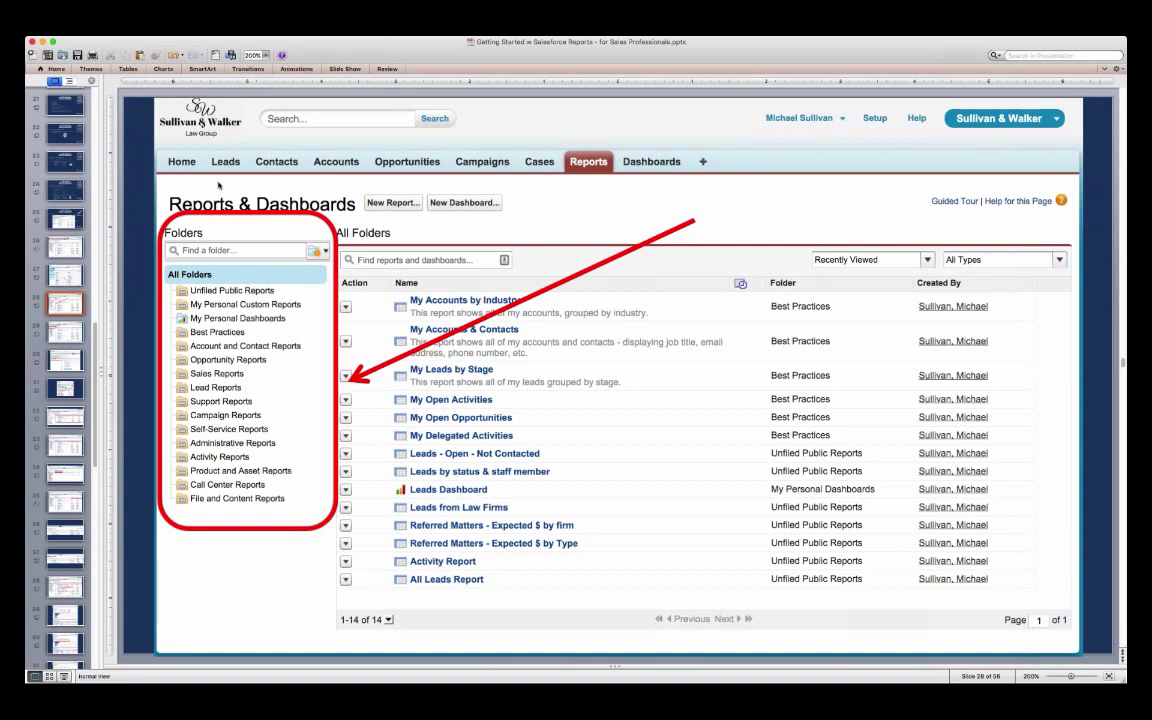
key(Down)
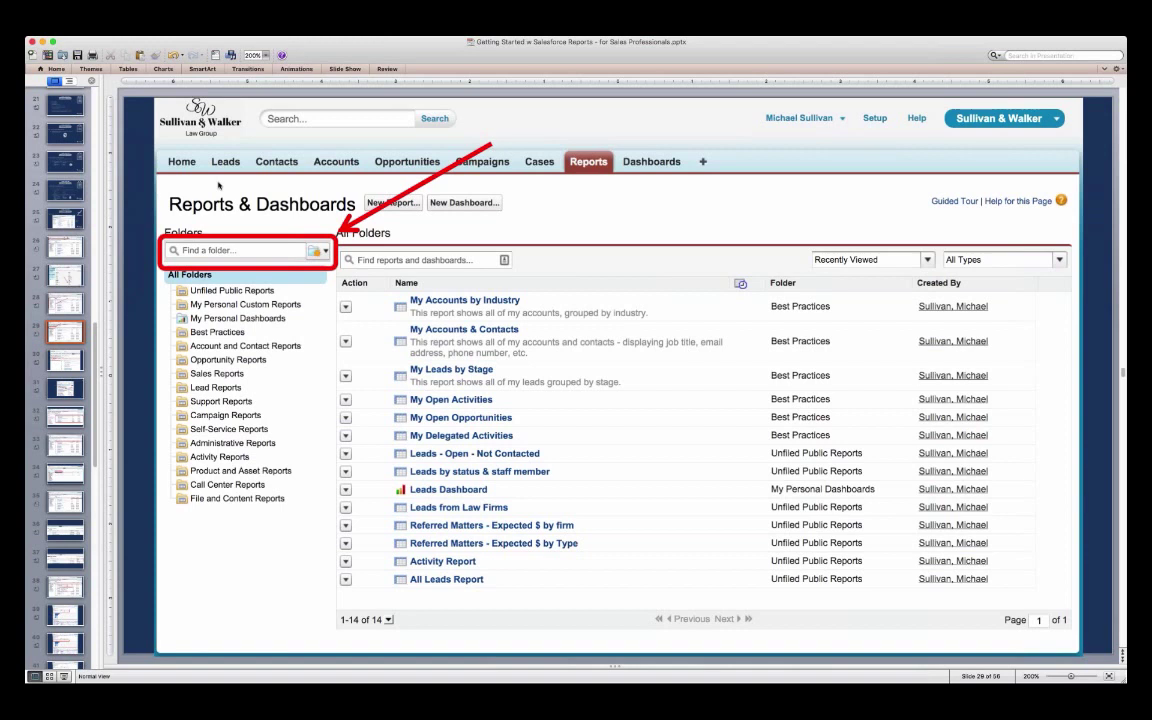
key(Down)
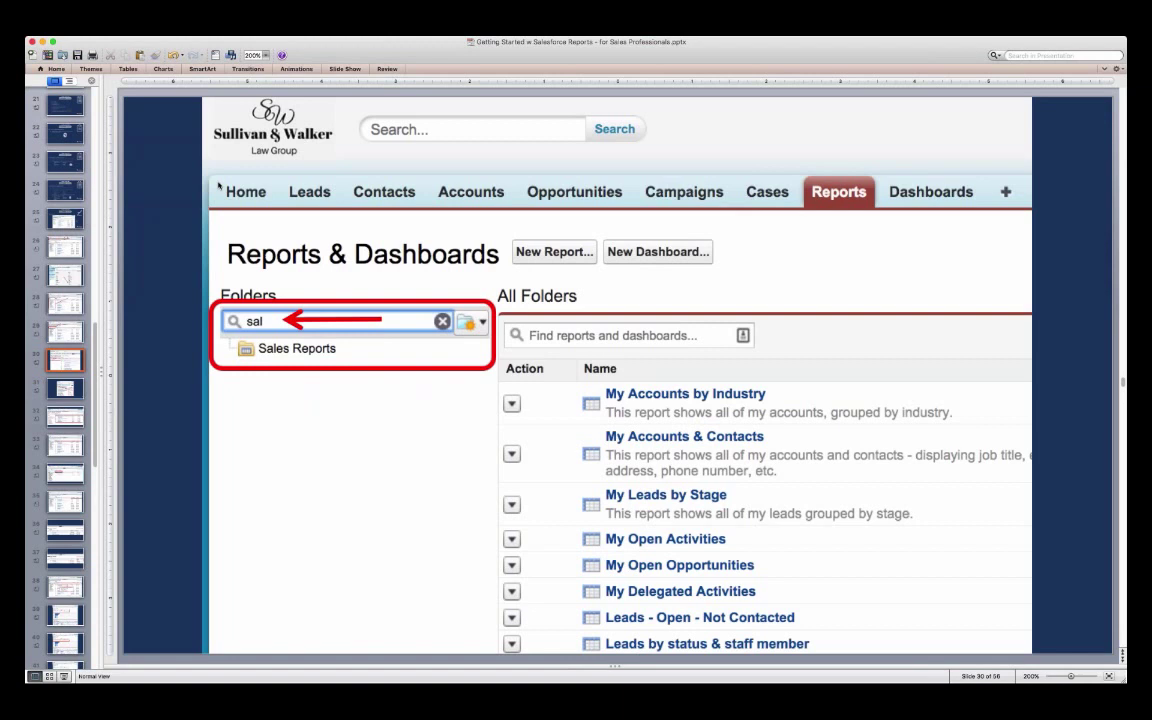
key(Down)
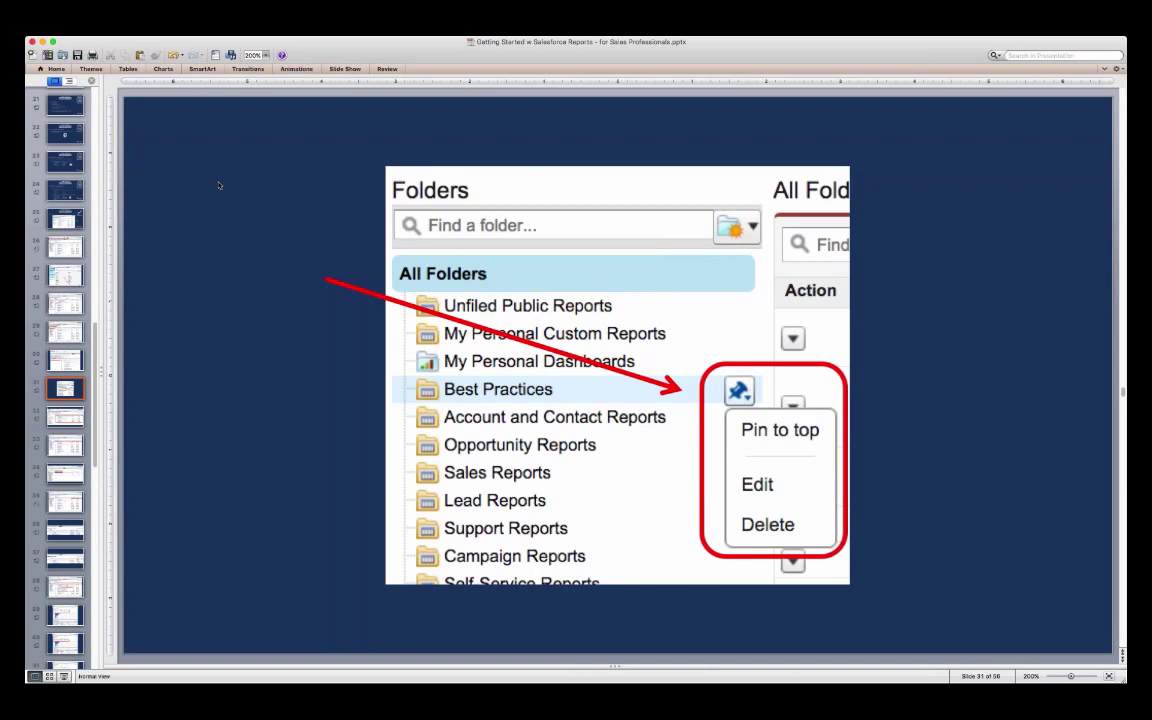
key(Down)
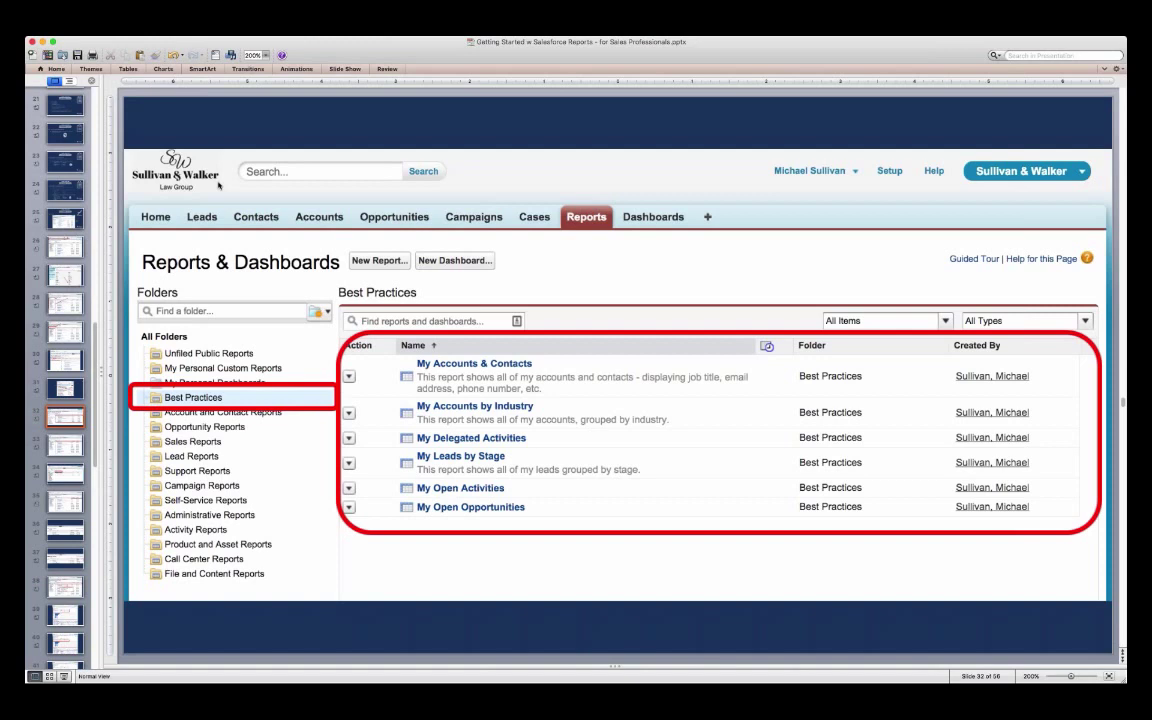
key(Down)
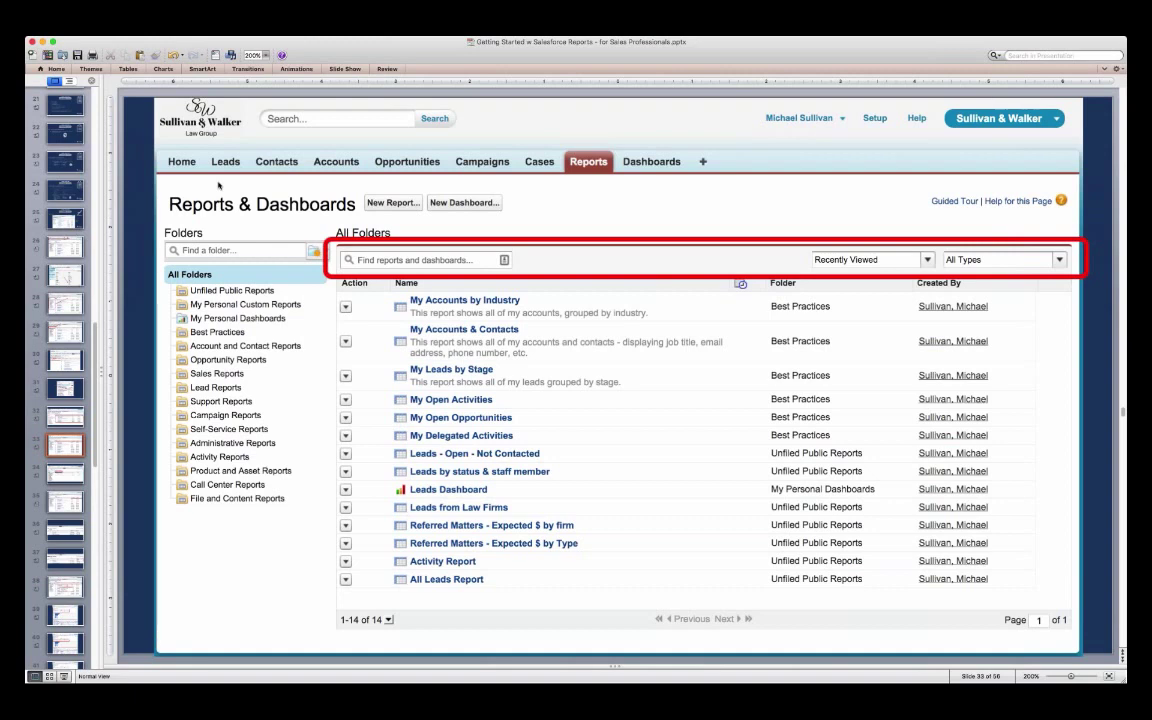
key(Down)
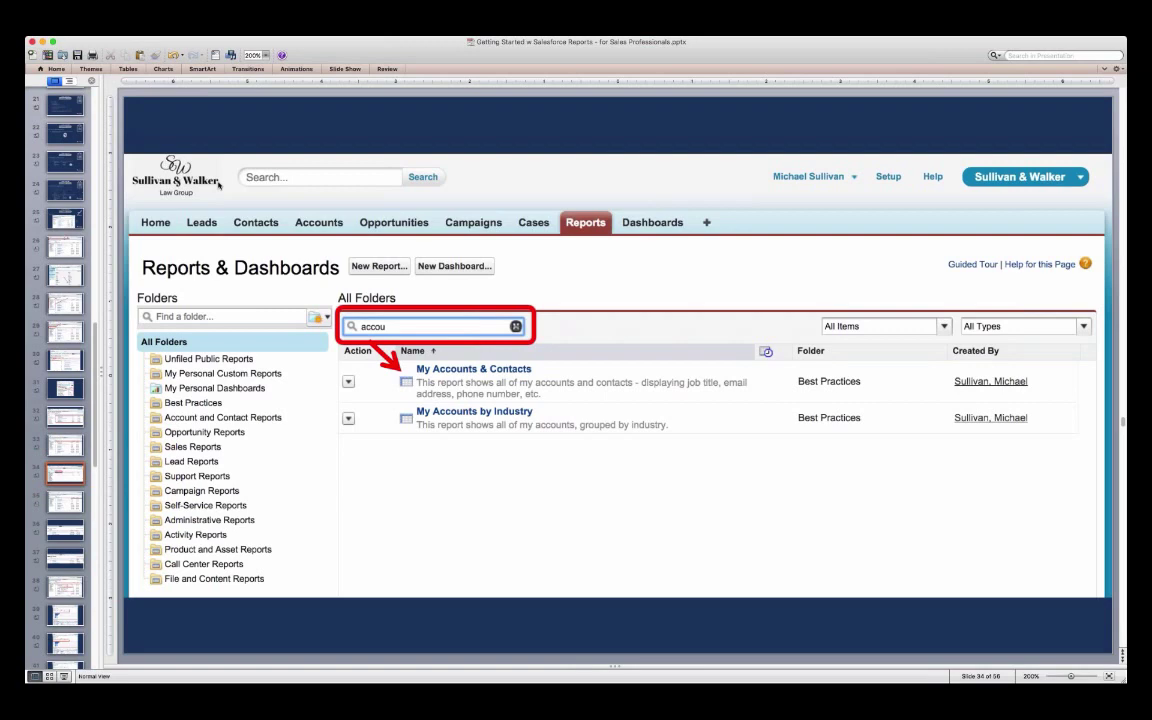
key(Page_Down)
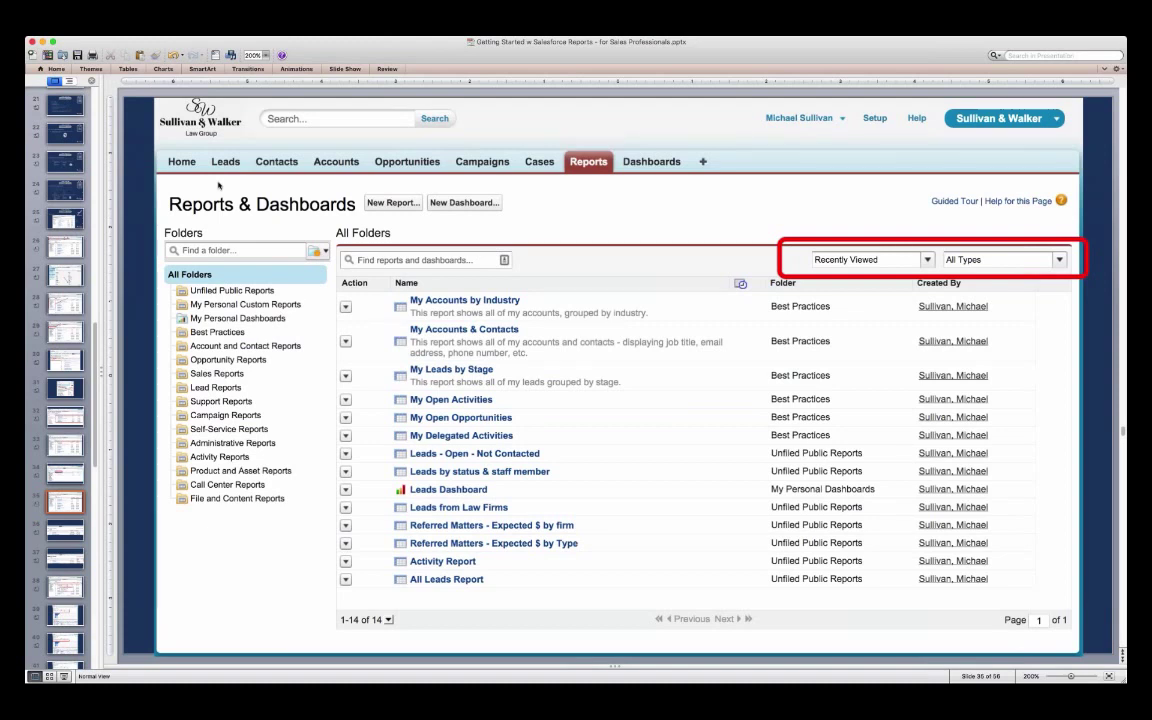
key(Down)
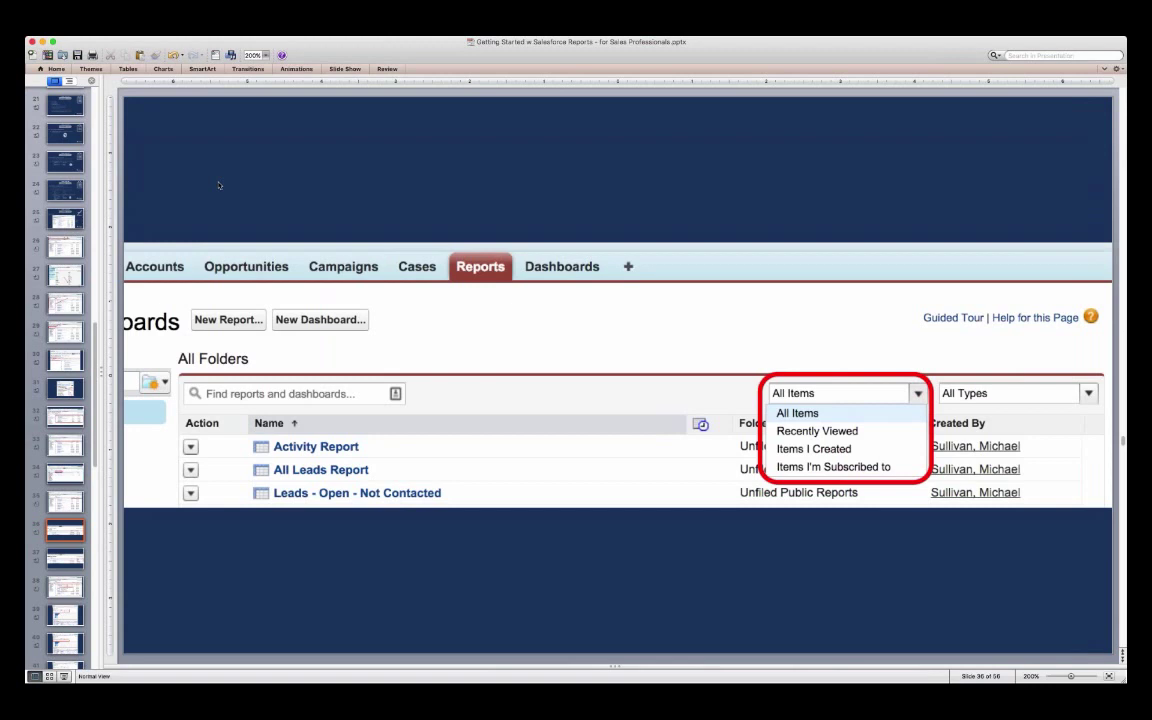
key(Down)
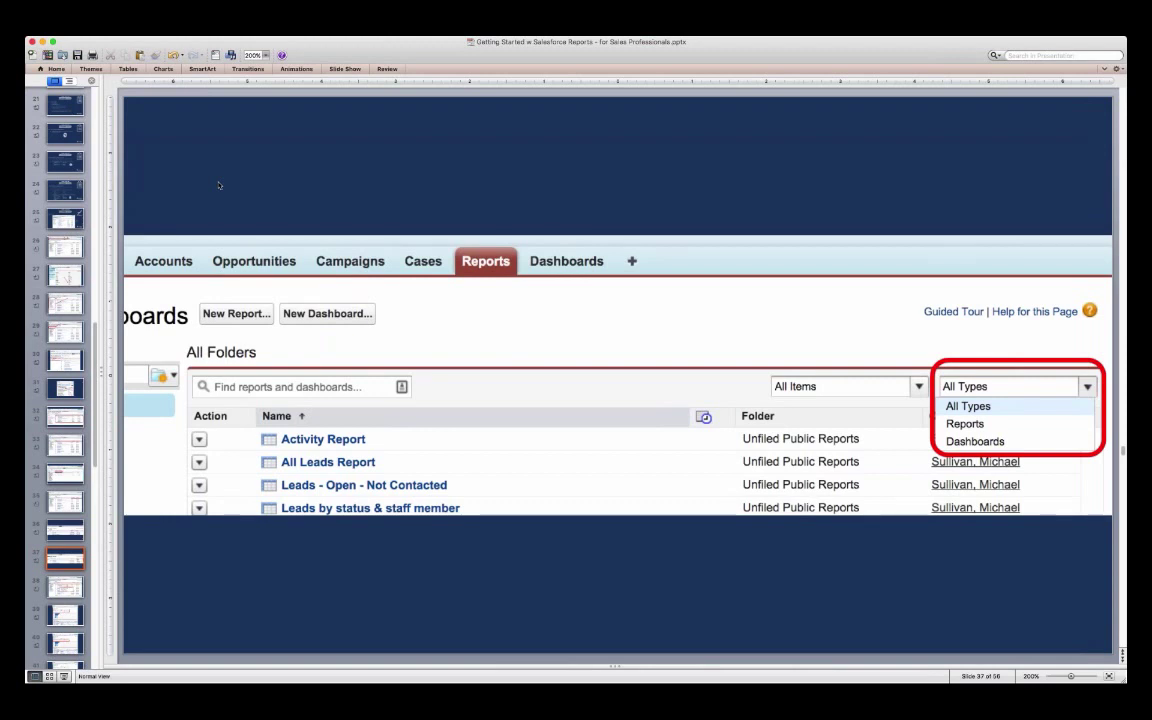
key(Down)
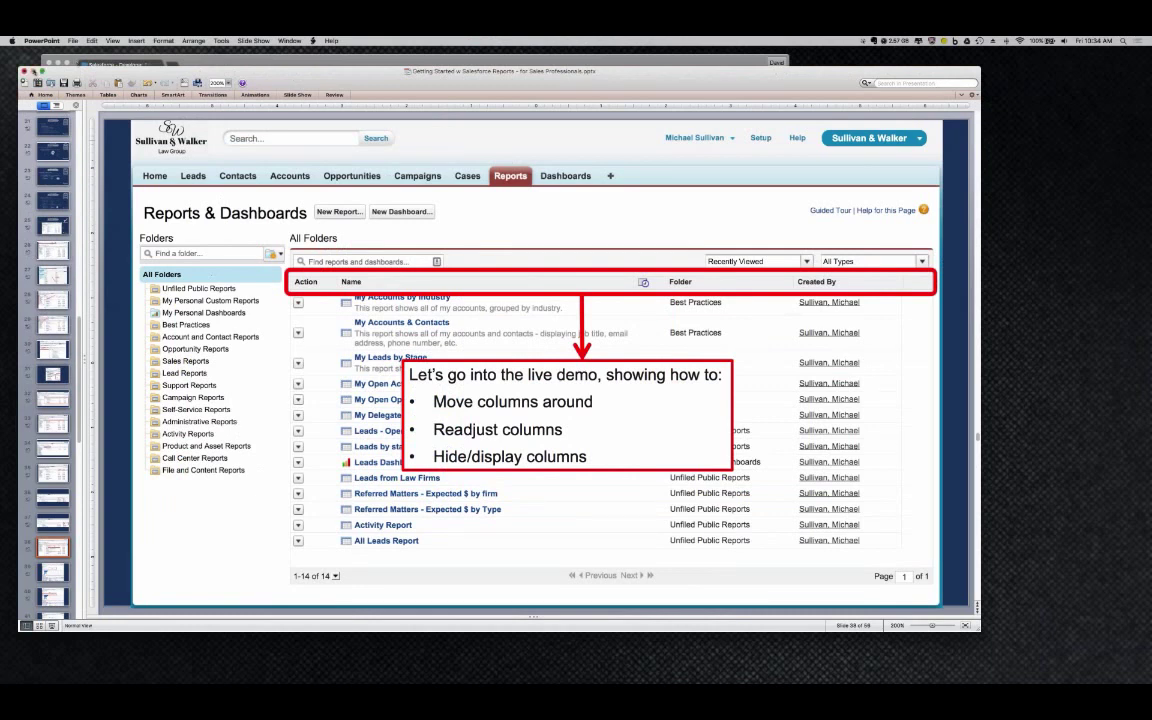
Step: Switch to the Salesforce home page in Chrome, enlarging the browser window and zooming in on the page
click(33, 73)
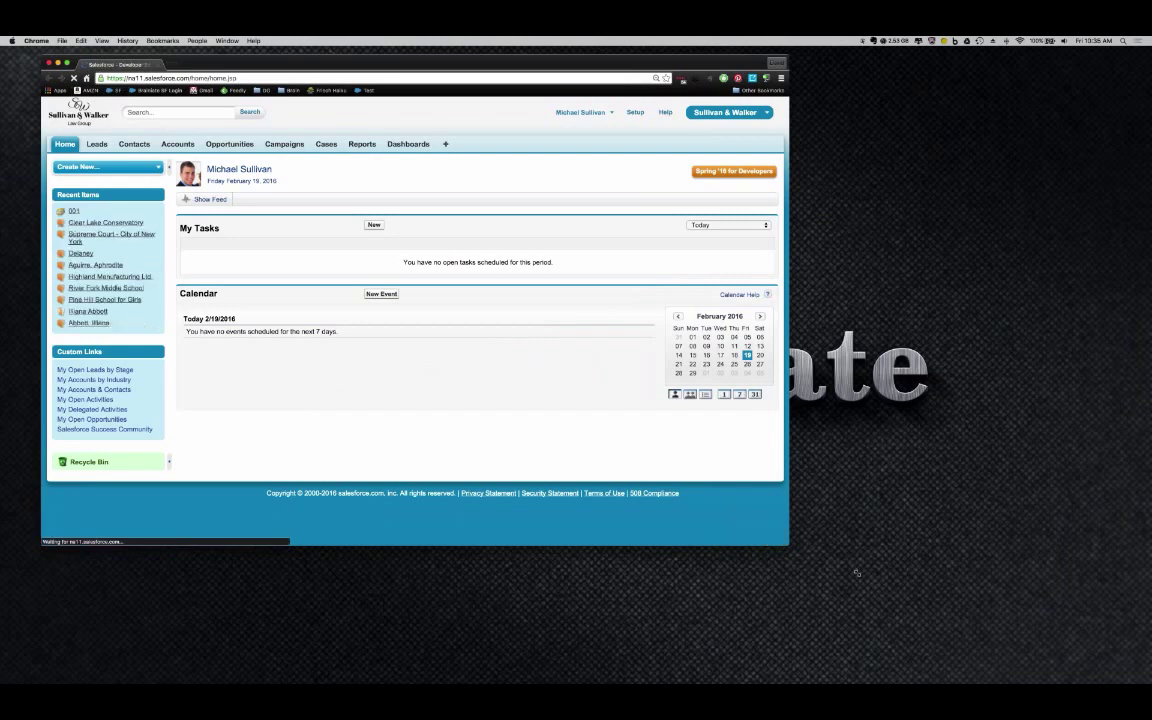
drag(786, 545, 1030, 668)
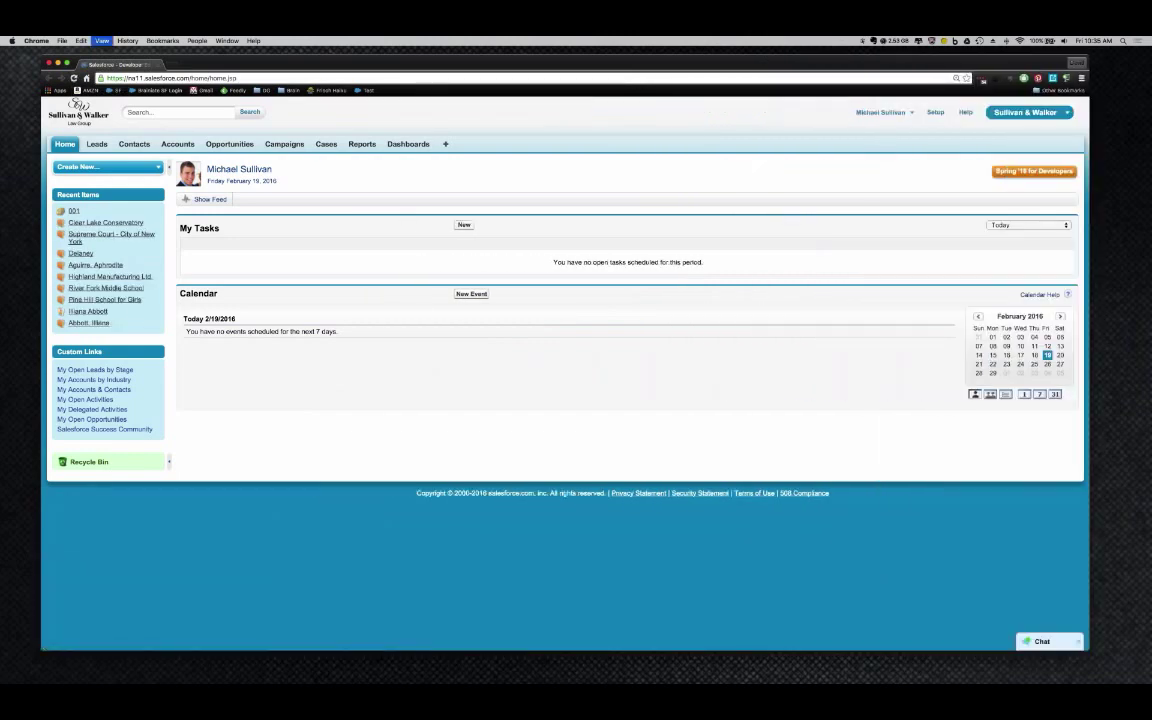
key(super+equal)
key(super+equal)
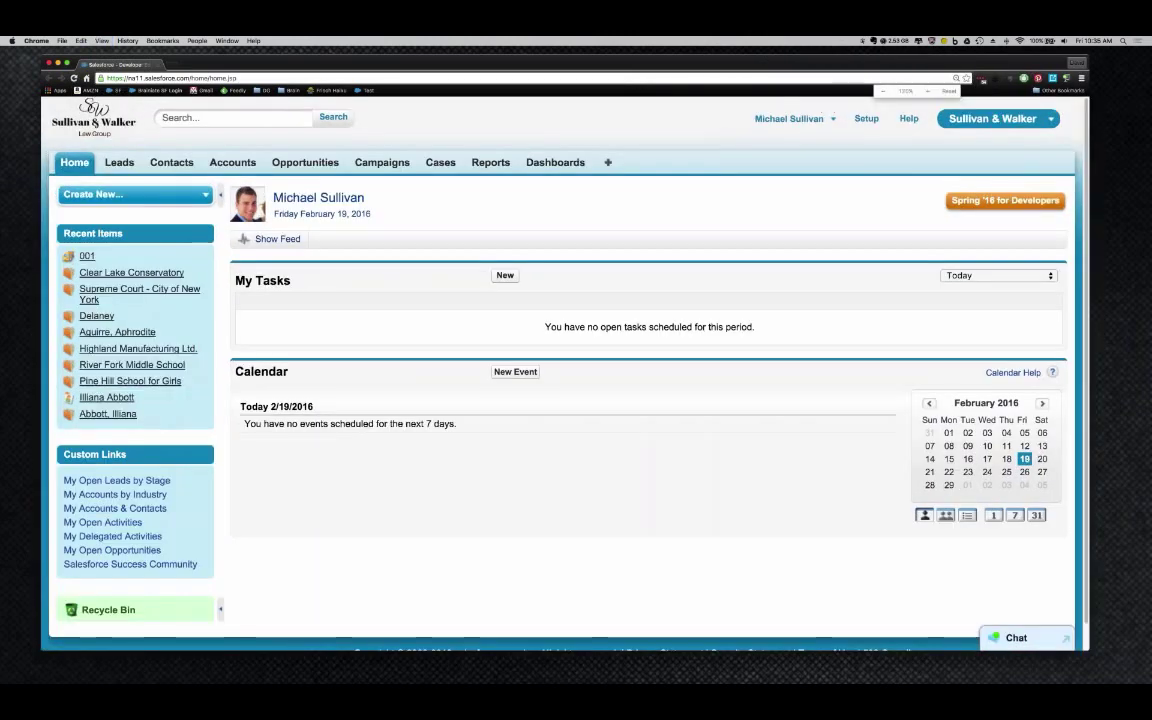
Step: Open the Reports & Dashboards page and fit the browser window to the full screen
click(490, 162)
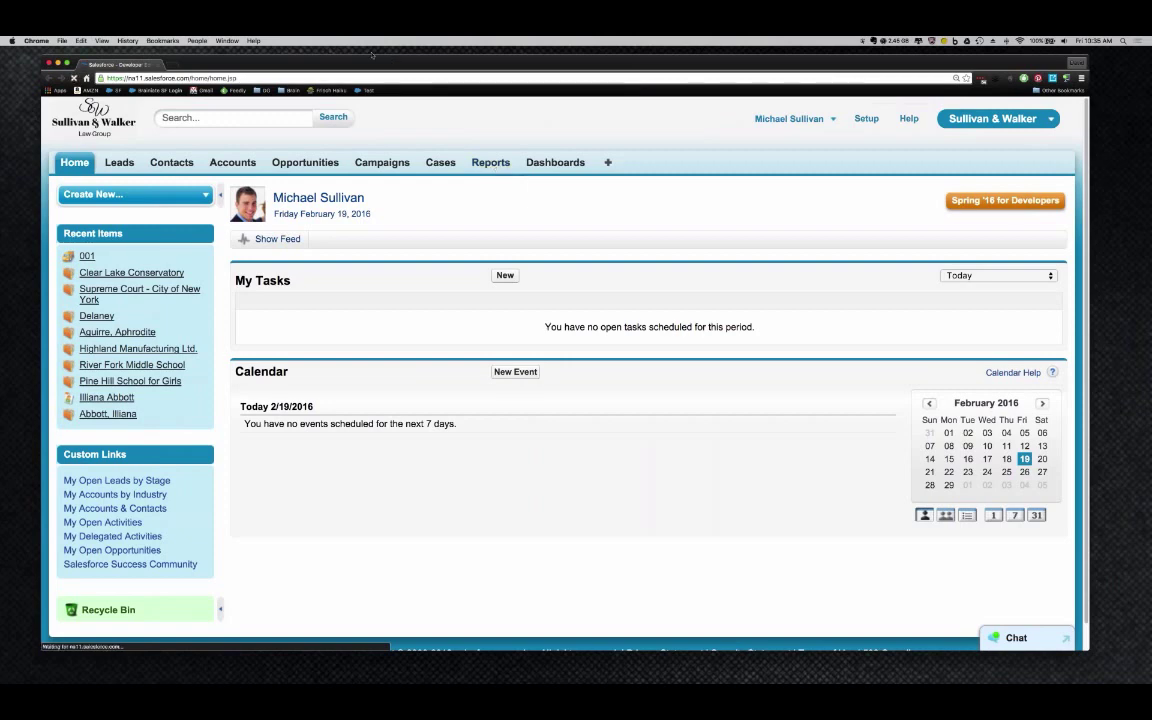
drag(387, 60, 350, 46)
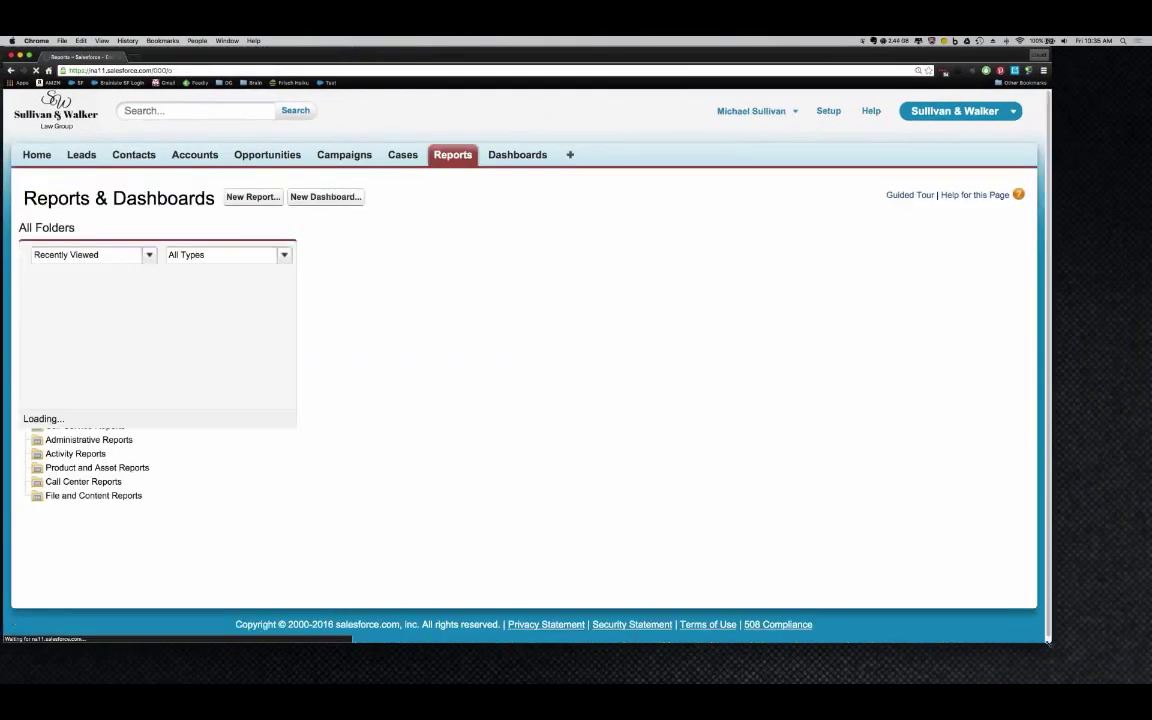
drag(1062, 651, 1130, 684)
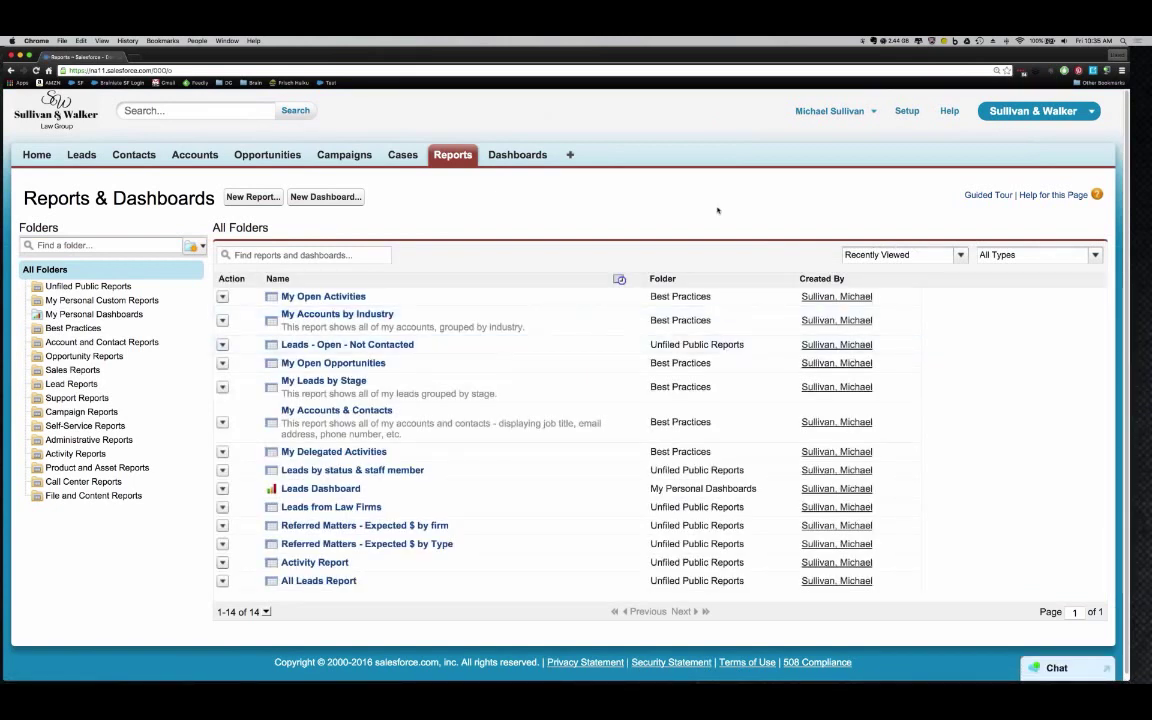
Step: Search the reports and dashboards for "acco" and clear the search term again
click(296, 254)
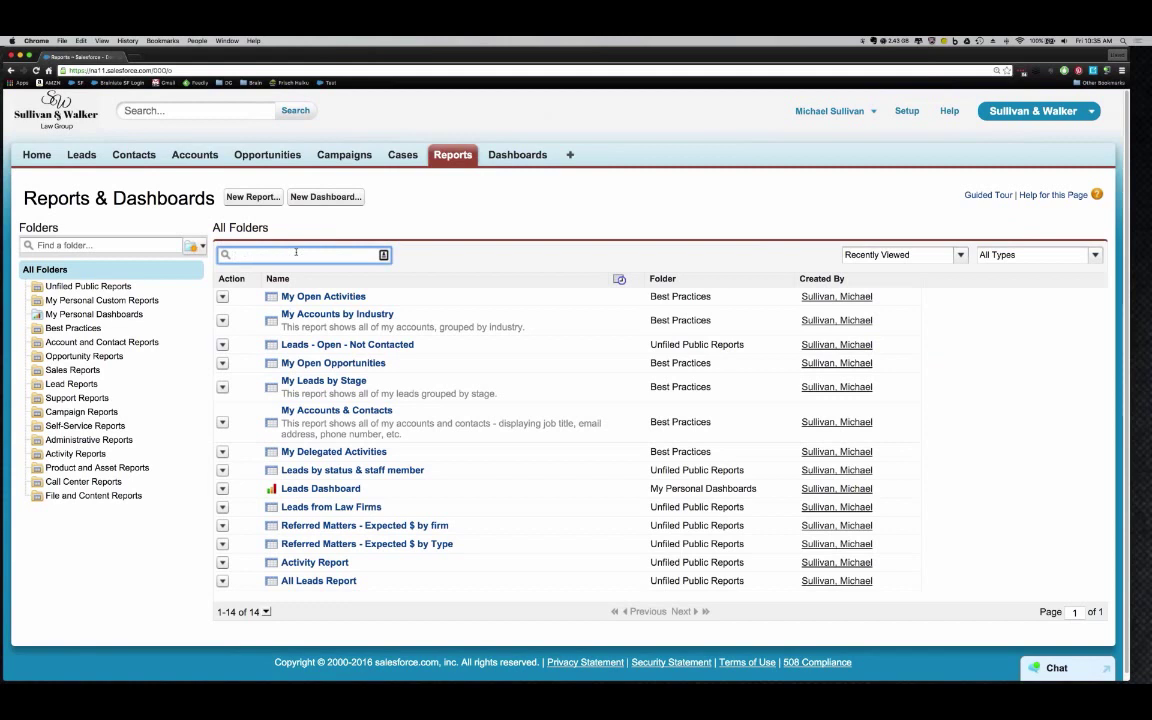
text(acco)
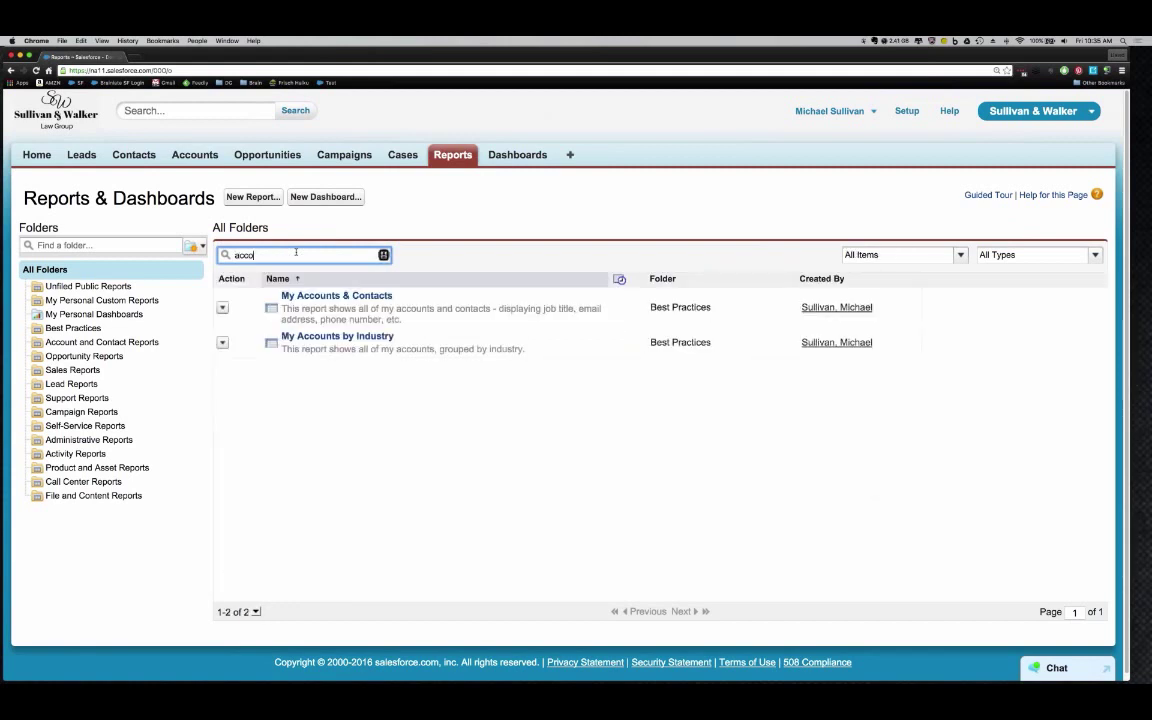
key(BackSpace)
key(BackSpace)
key(BackSpace)
key(BackSpace)
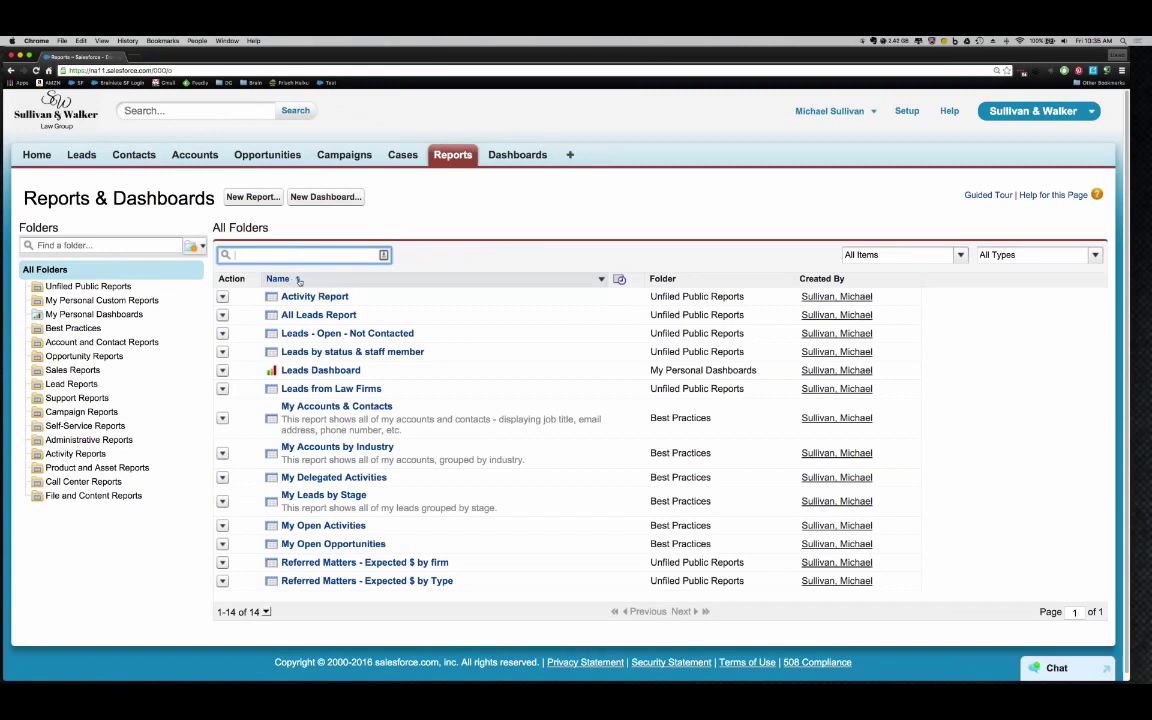
Step: Sort the report list by Name in descending order and return it to ascending order
click(298, 280)
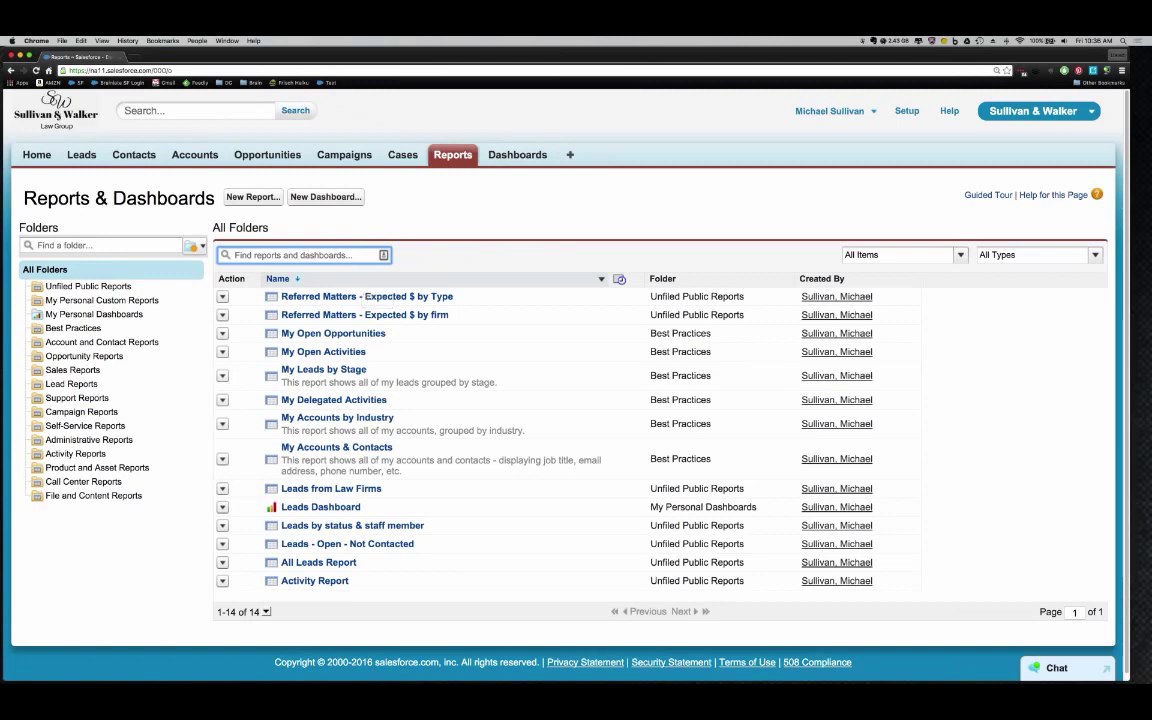
click(278, 278)
click(278, 278)
click(278, 278)
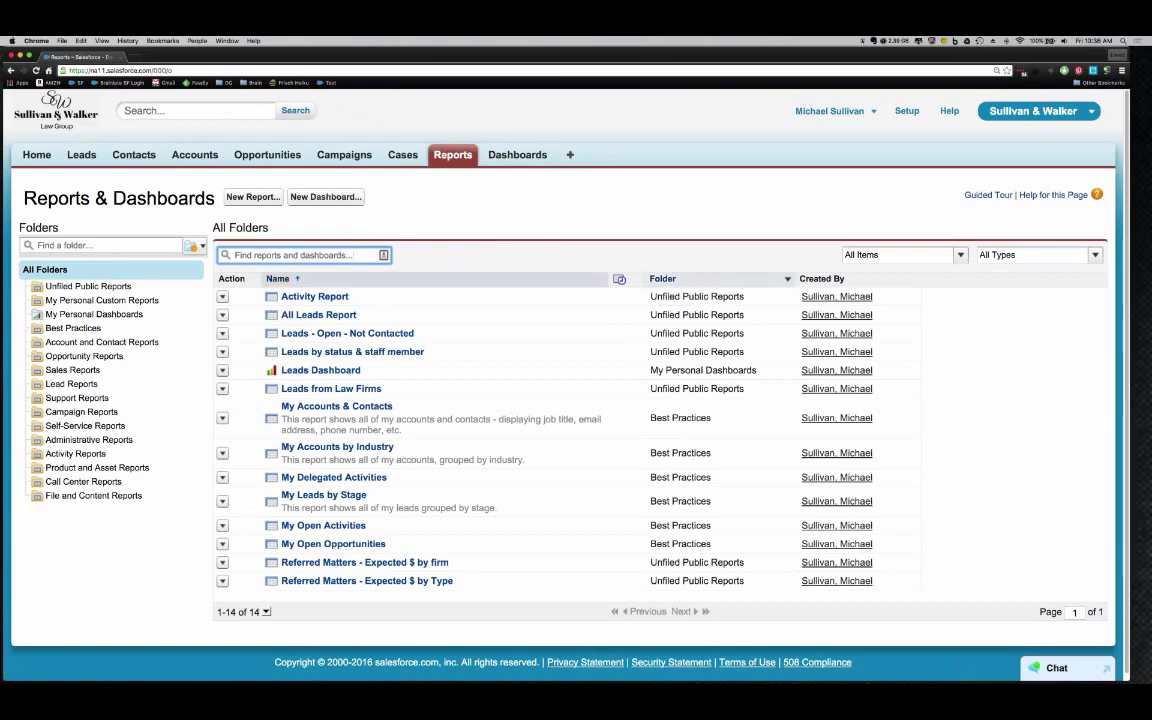
Step: Sort the report list by Folder, switching between ascending and descending and ending in descending order
click(662, 278)
click(684, 279)
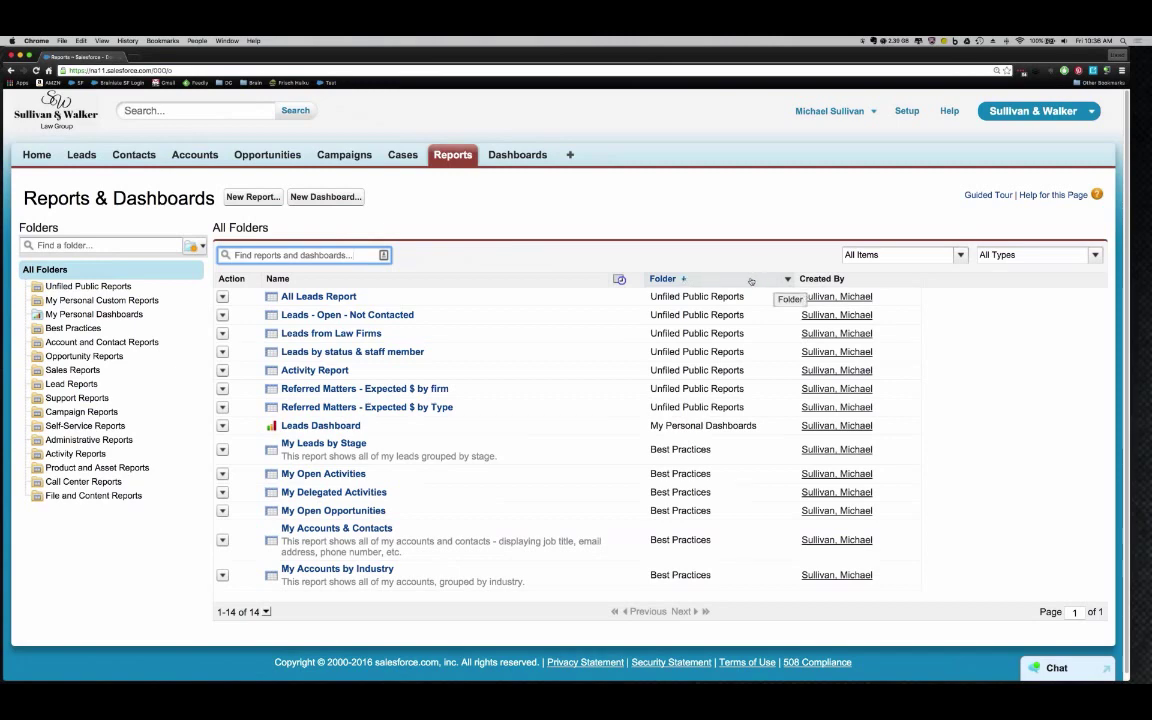
click(710, 279)
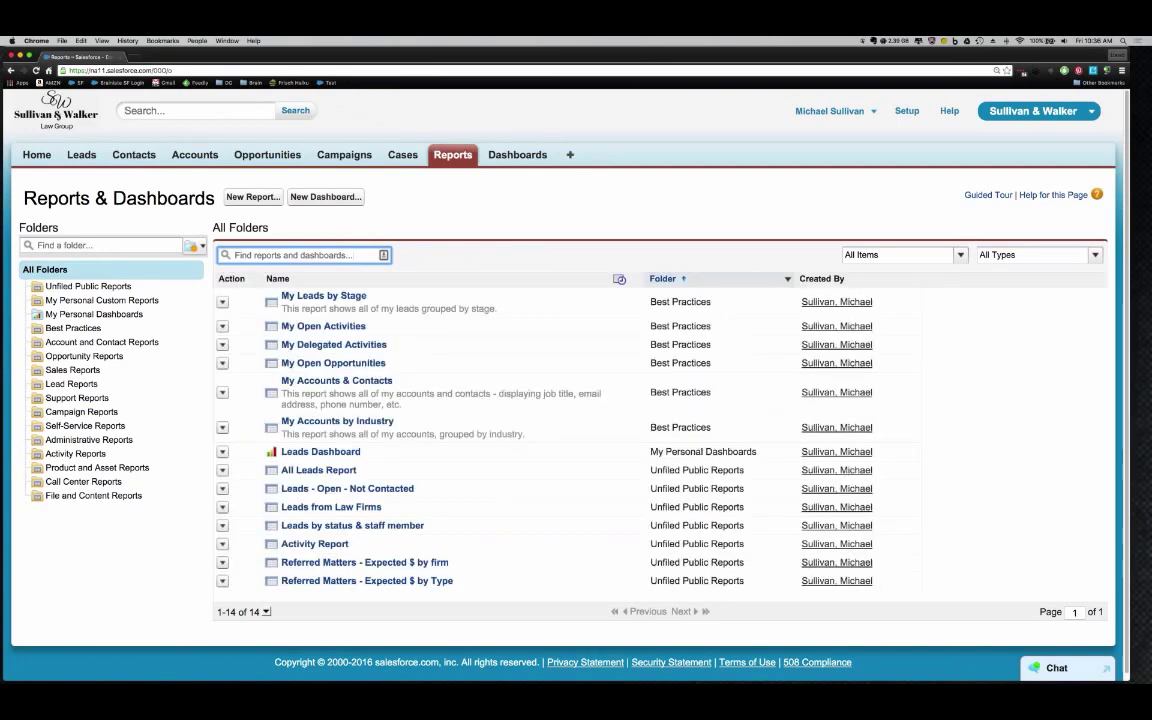
click(712, 280)
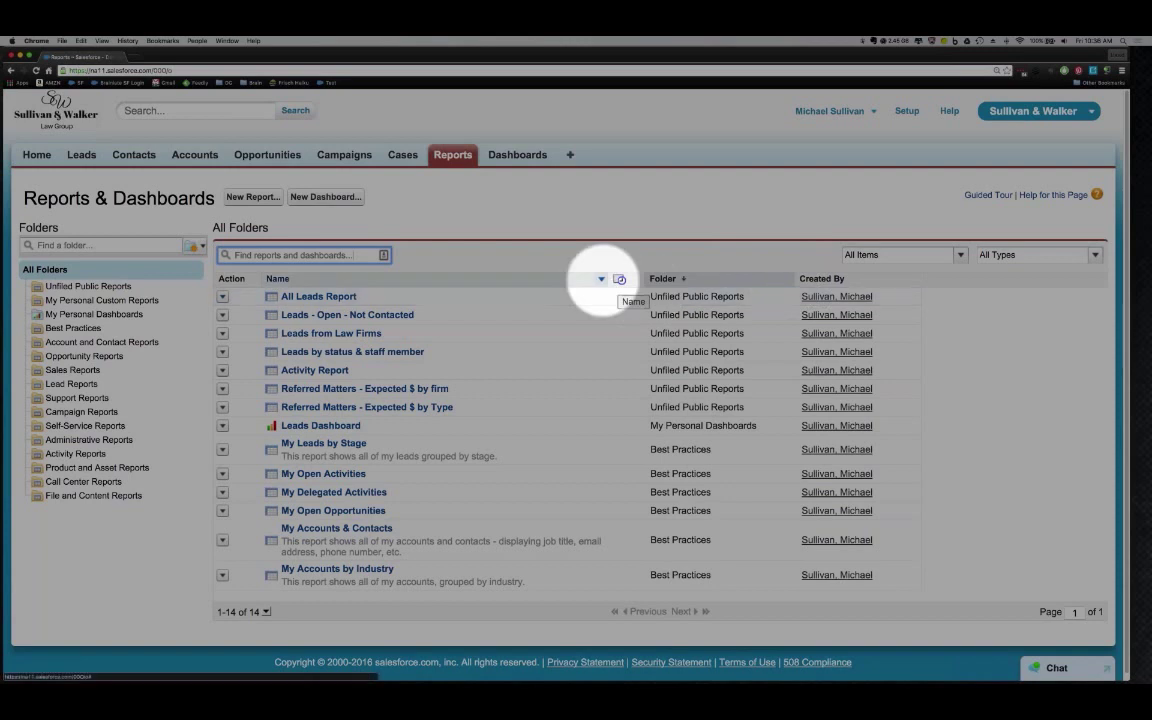
Step: Add the Created Date, Last Modified By and Last Modified Date columns to the report list
click(601, 279)
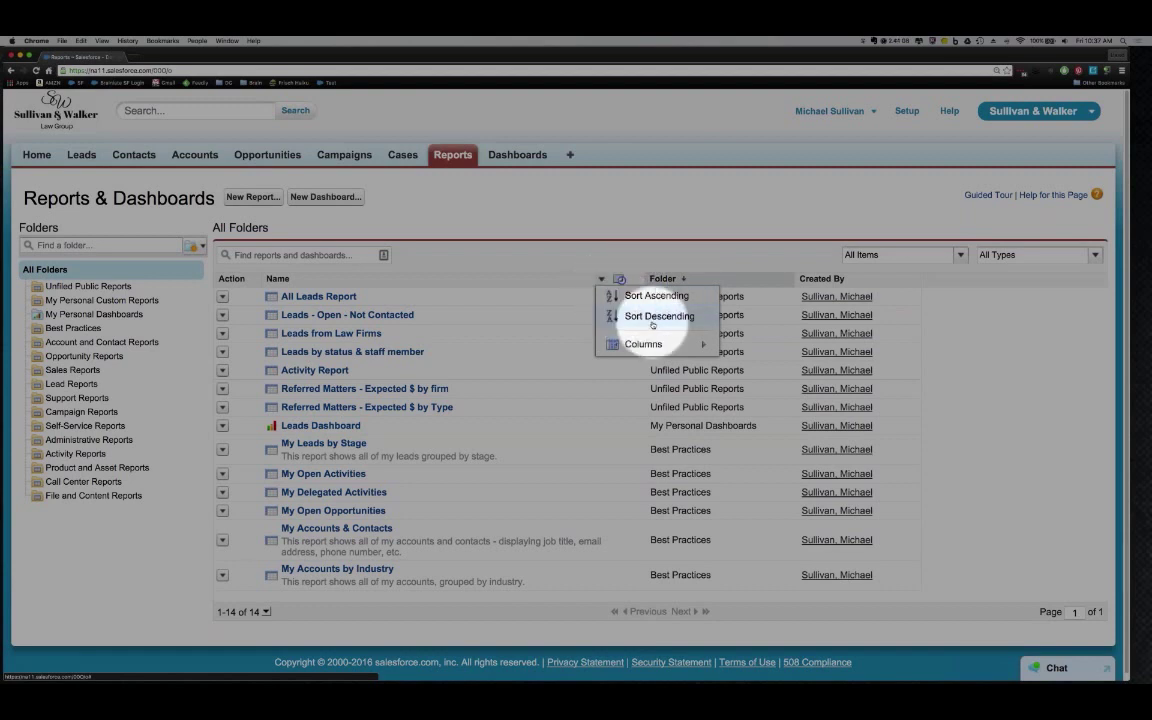
mouse_move(648, 345)
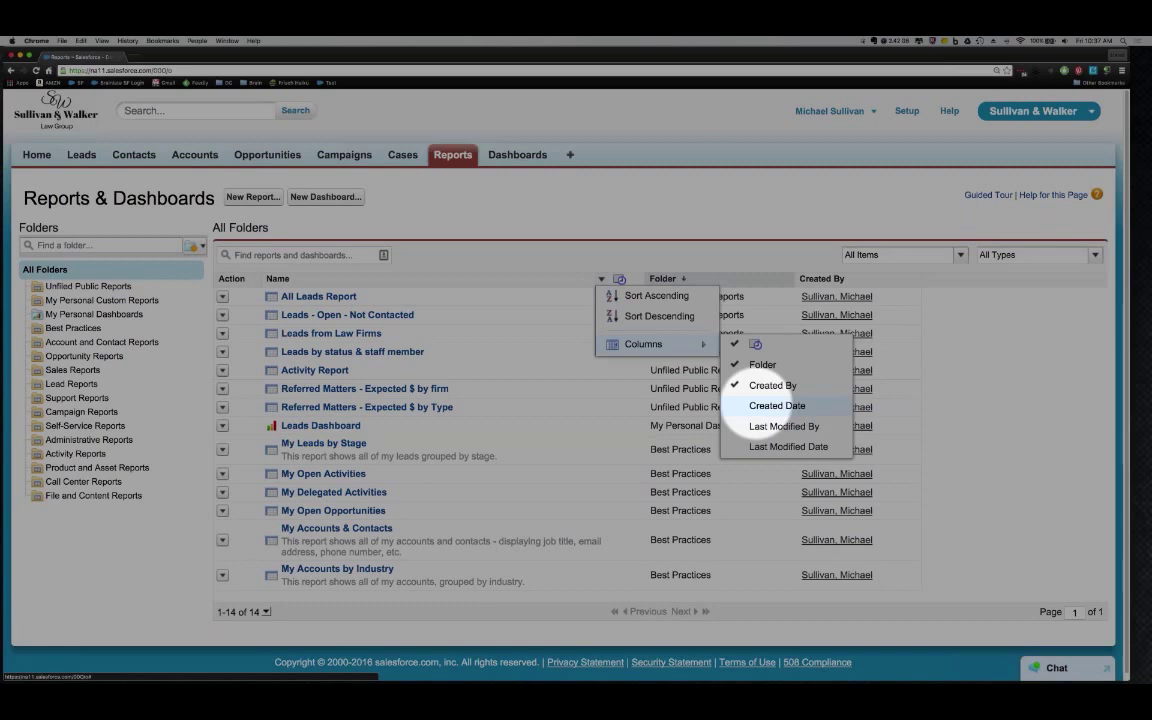
click(760, 405)
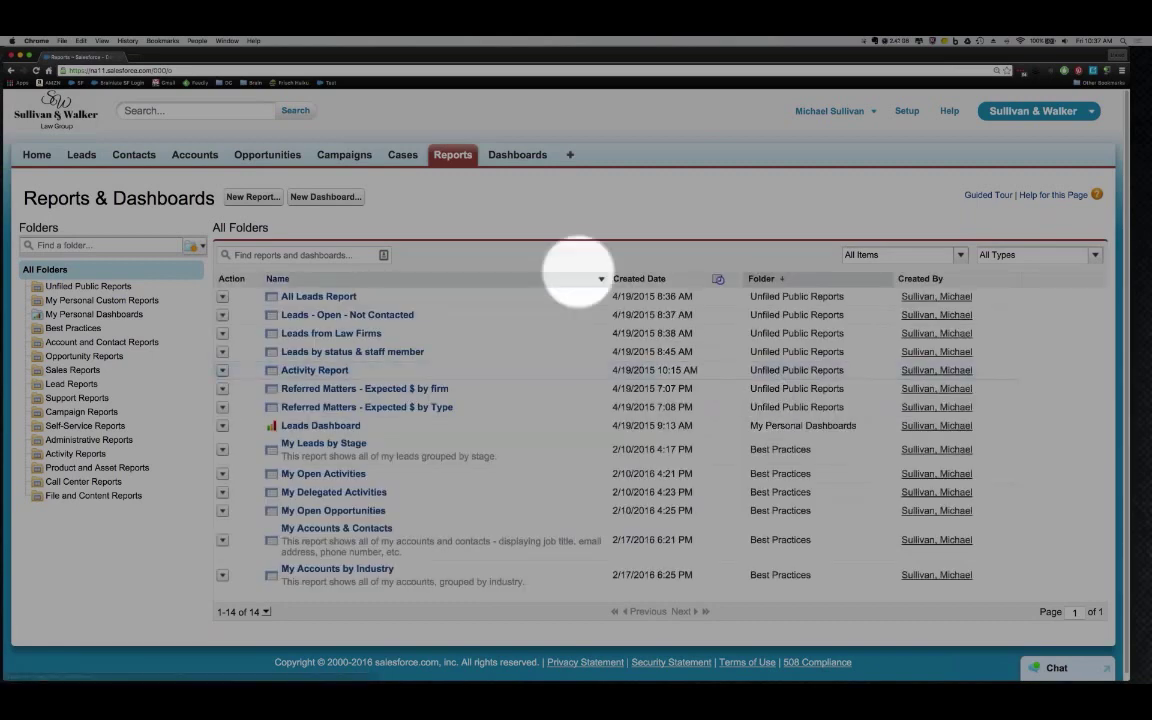
click(600, 280)
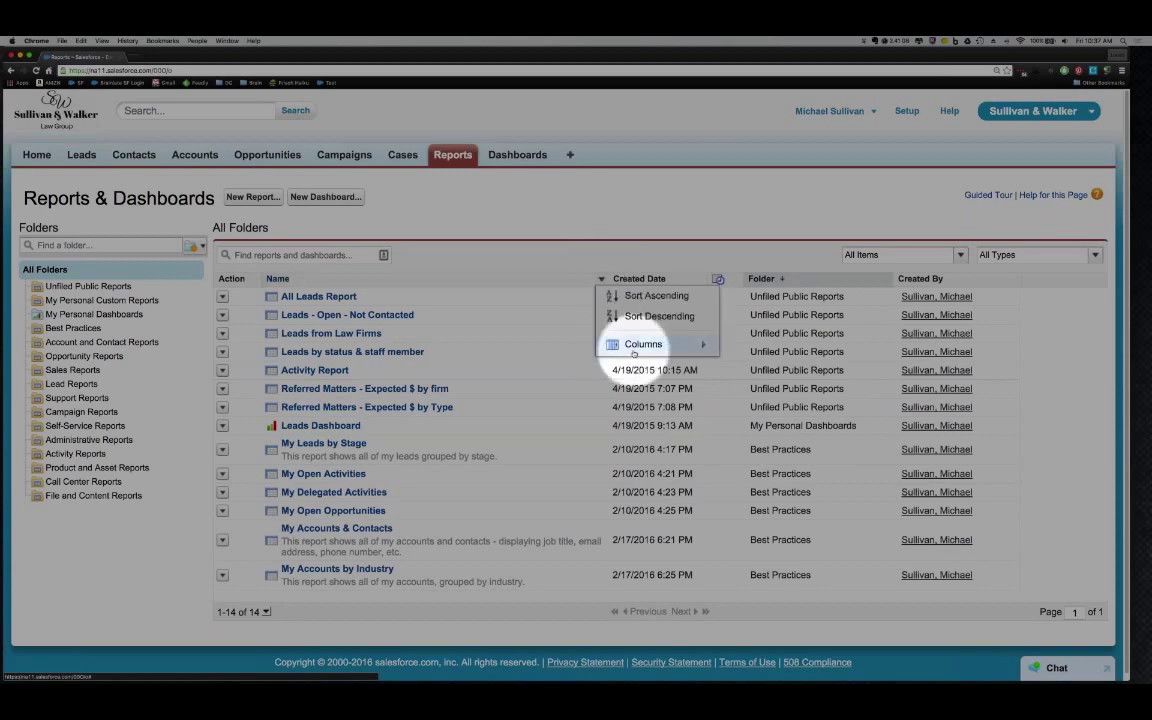
mouse_move(638, 343)
click(764, 426)
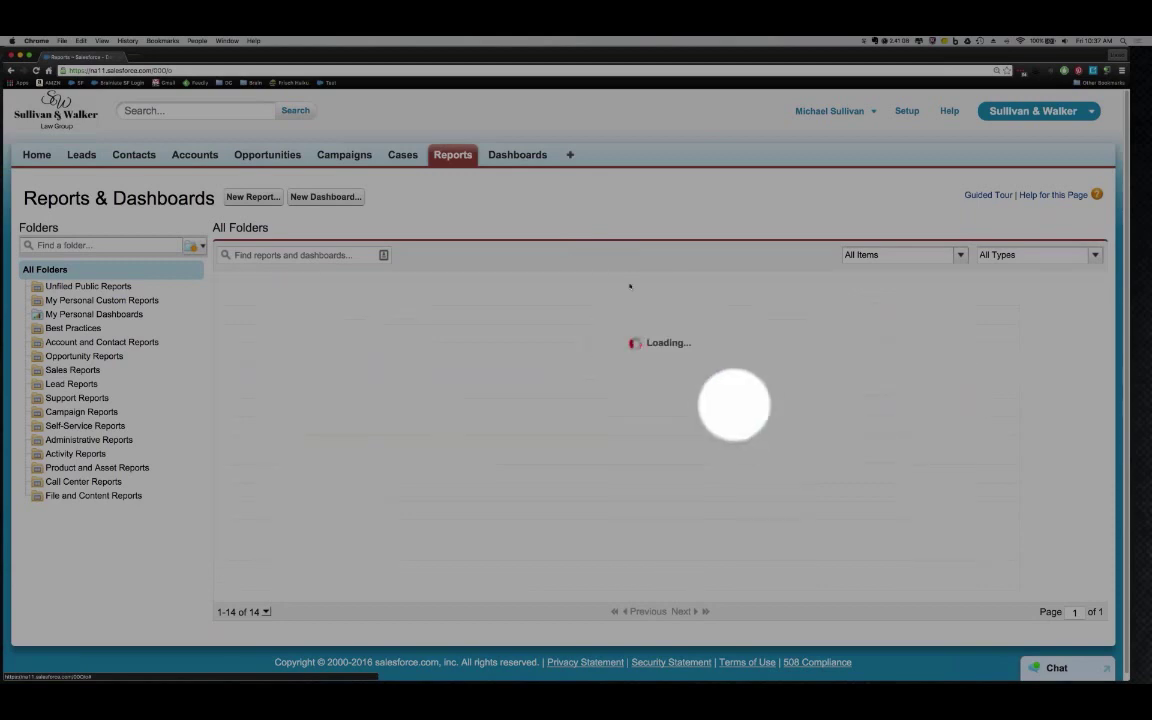
click(600, 279)
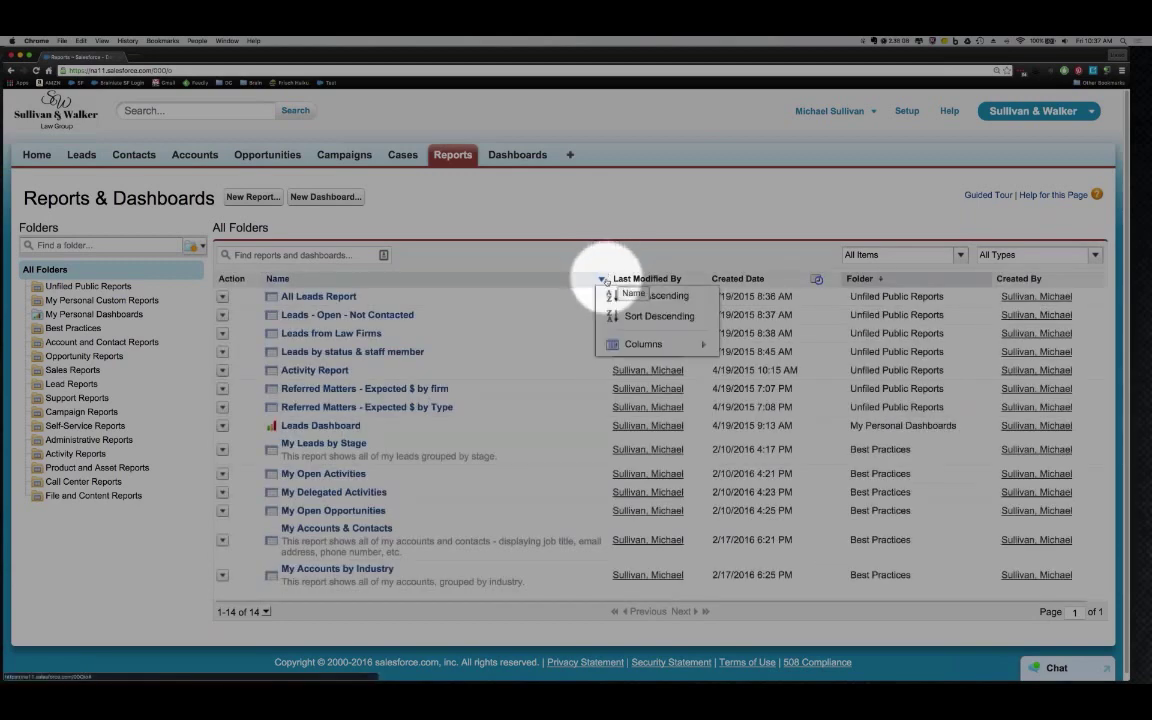
mouse_move(638, 343)
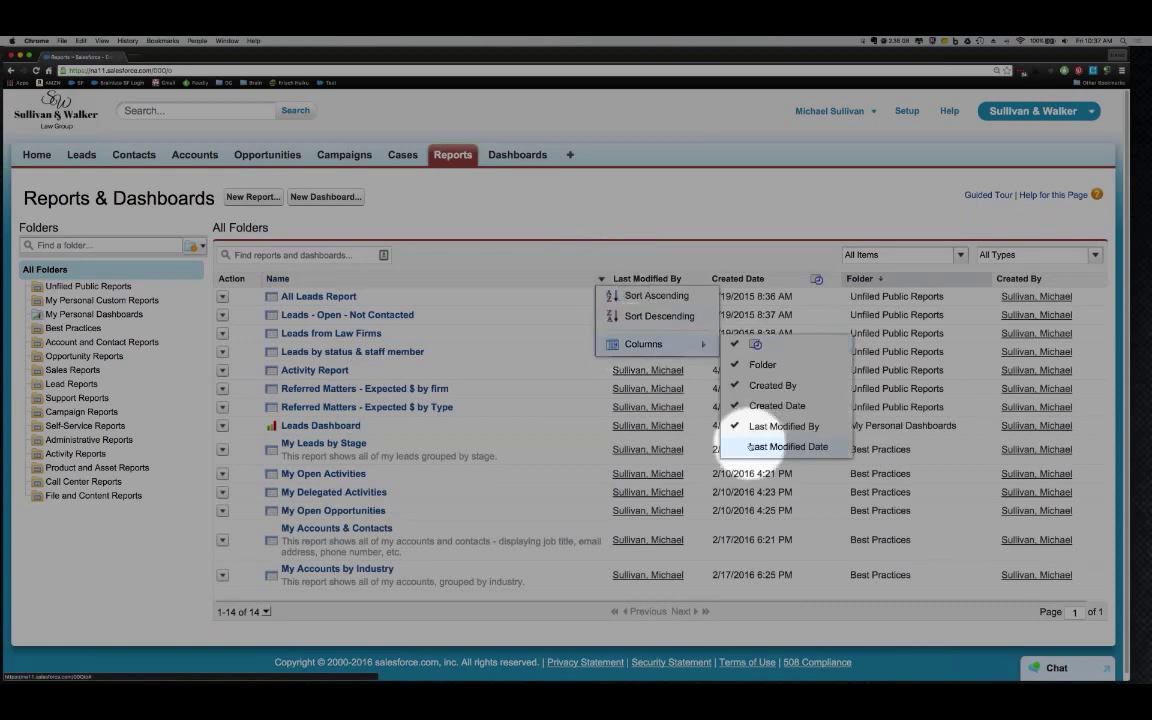
click(749, 444)
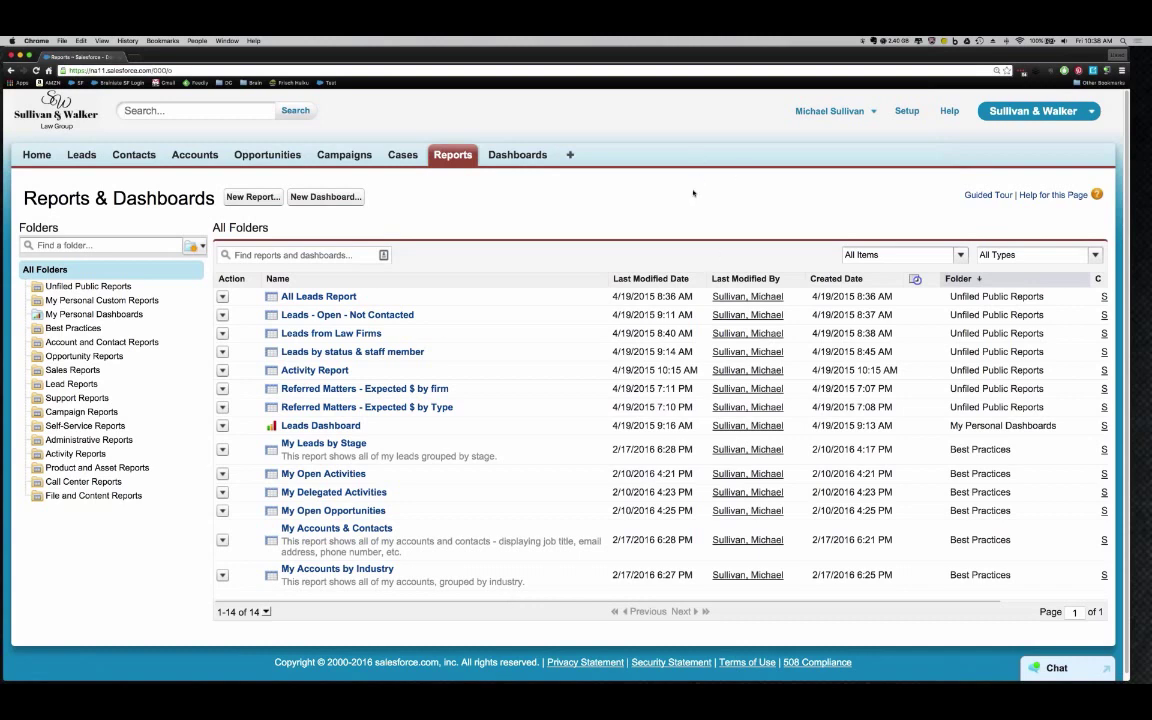
key(super+minus)
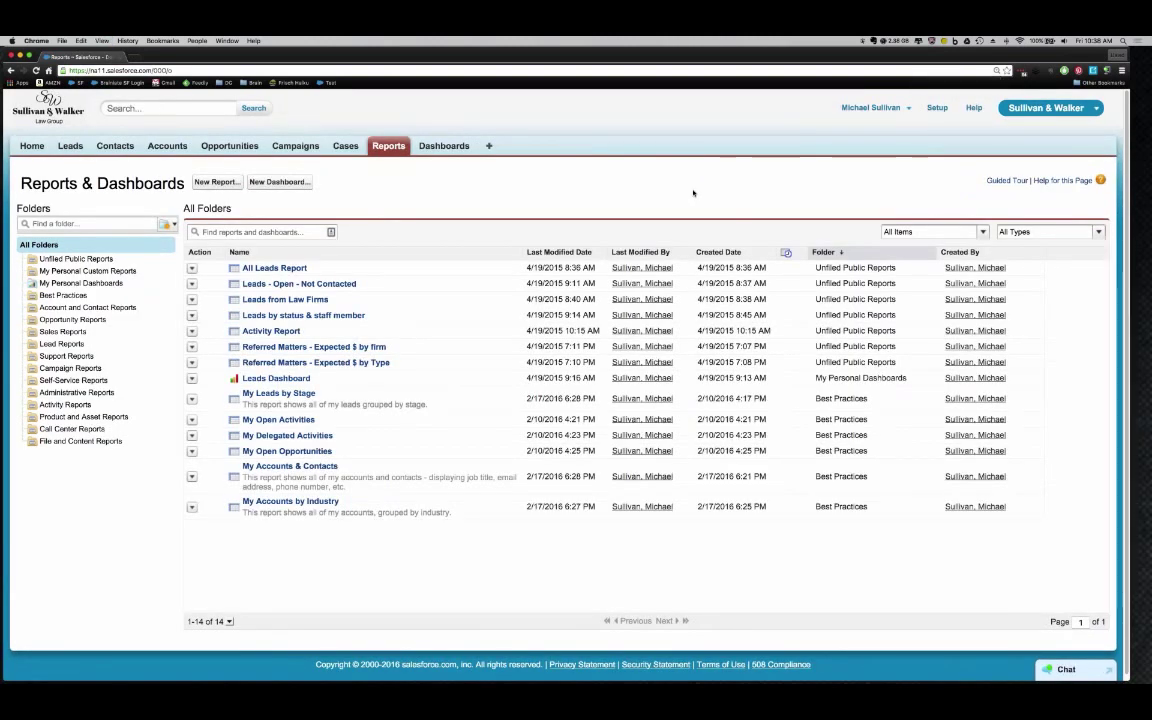
Step: Move the Folder column directly after Name and the unlabelled icon column after Created By in the report list
key(super+minus)
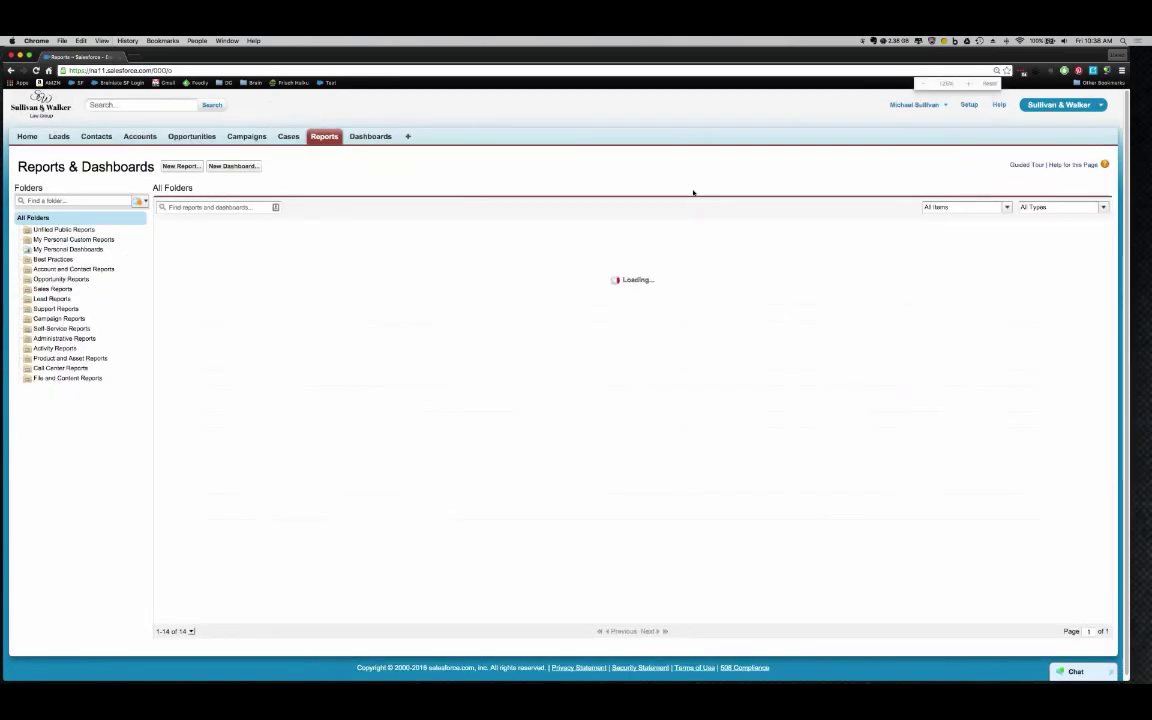
key(super+plus)
key(super+plus)
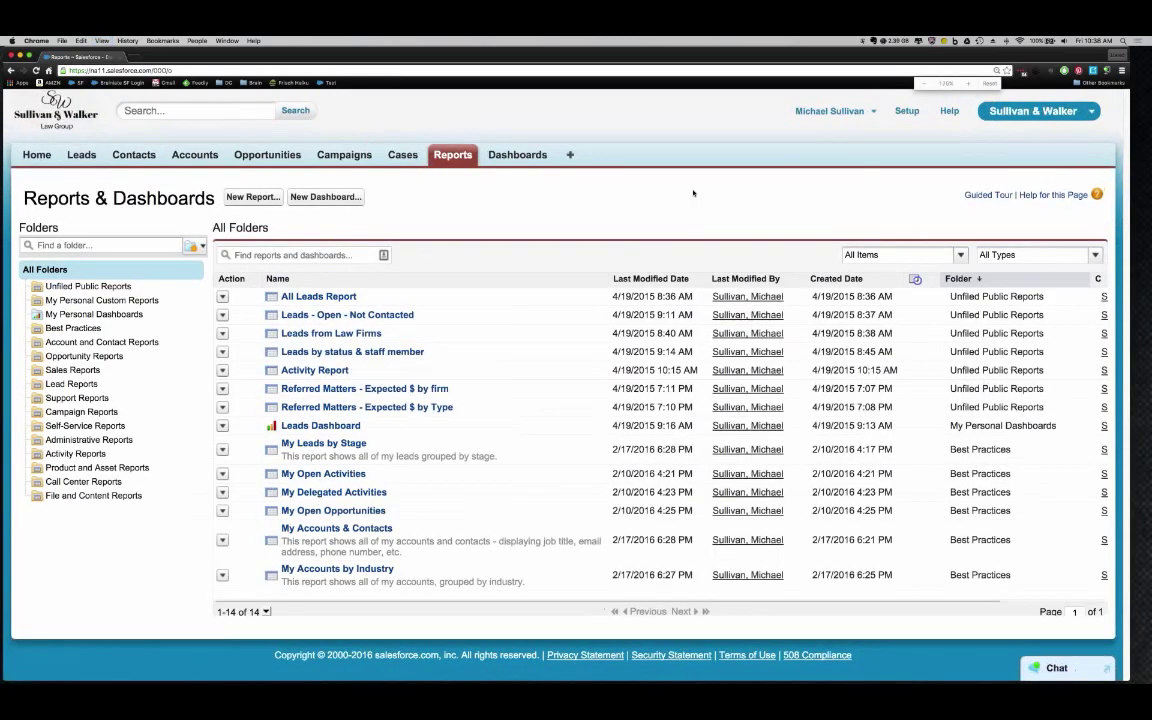
key(super+minus)
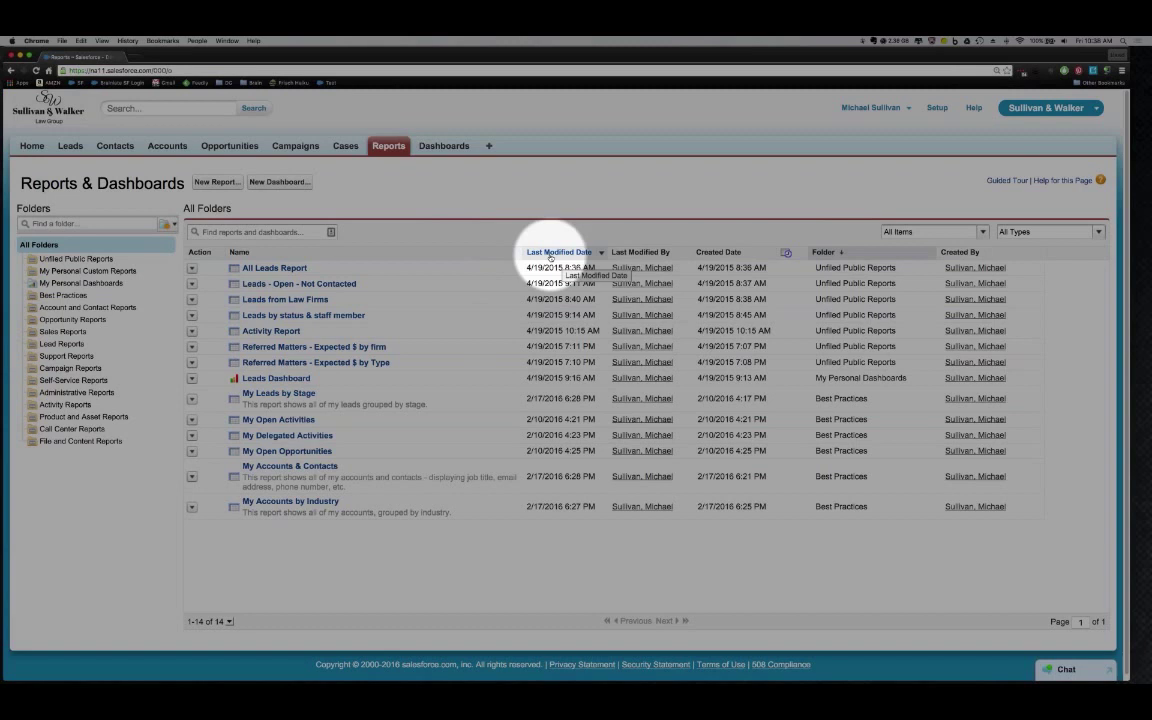
click(862, 252)
drag(862, 252, 533, 253)
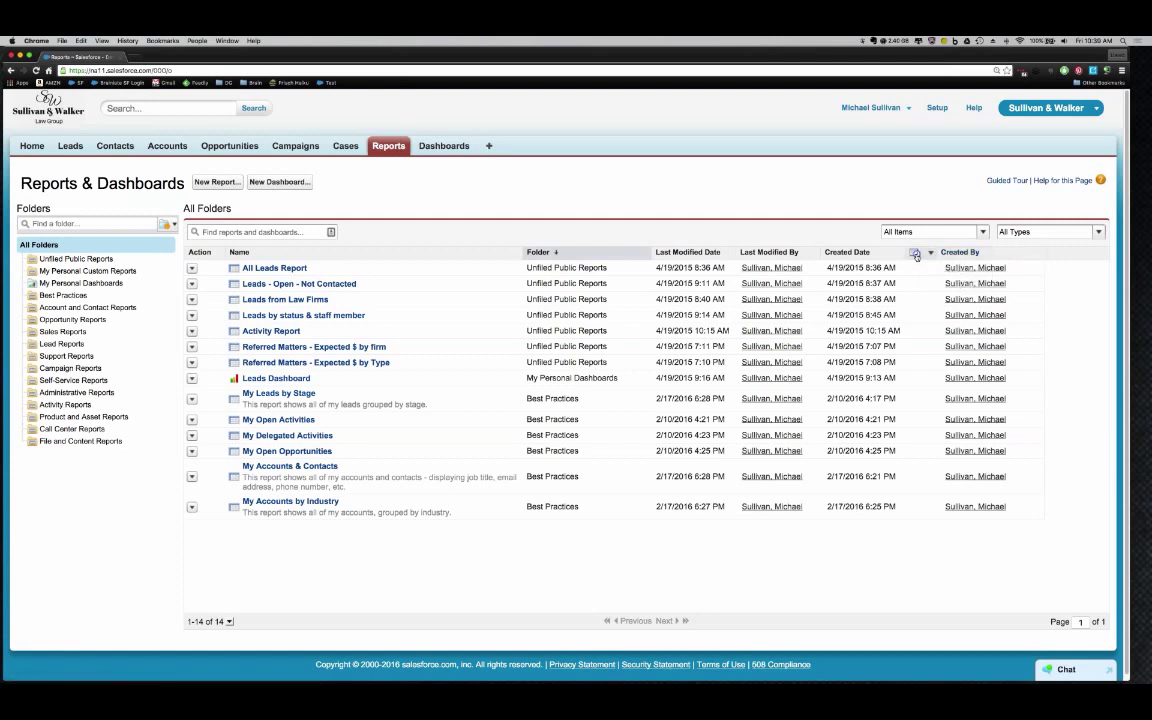
drag(916, 256, 1030, 255)
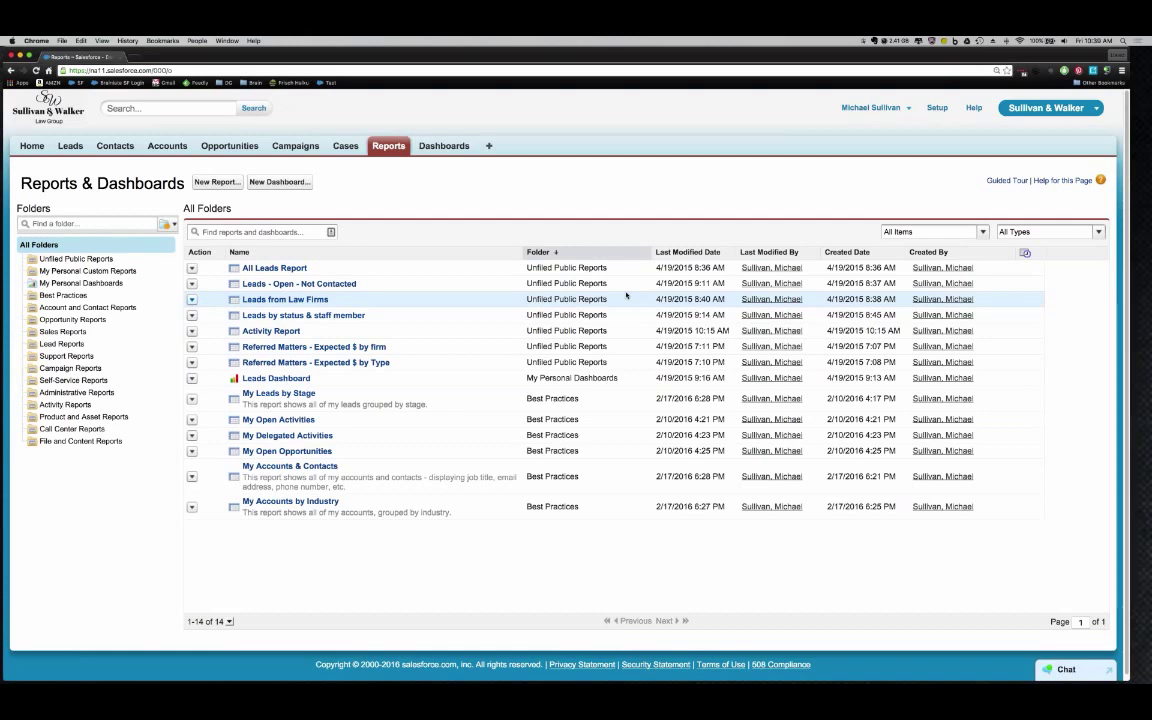
Step: Narrow the Folder column and the Name column in the report list
key(super+equal)
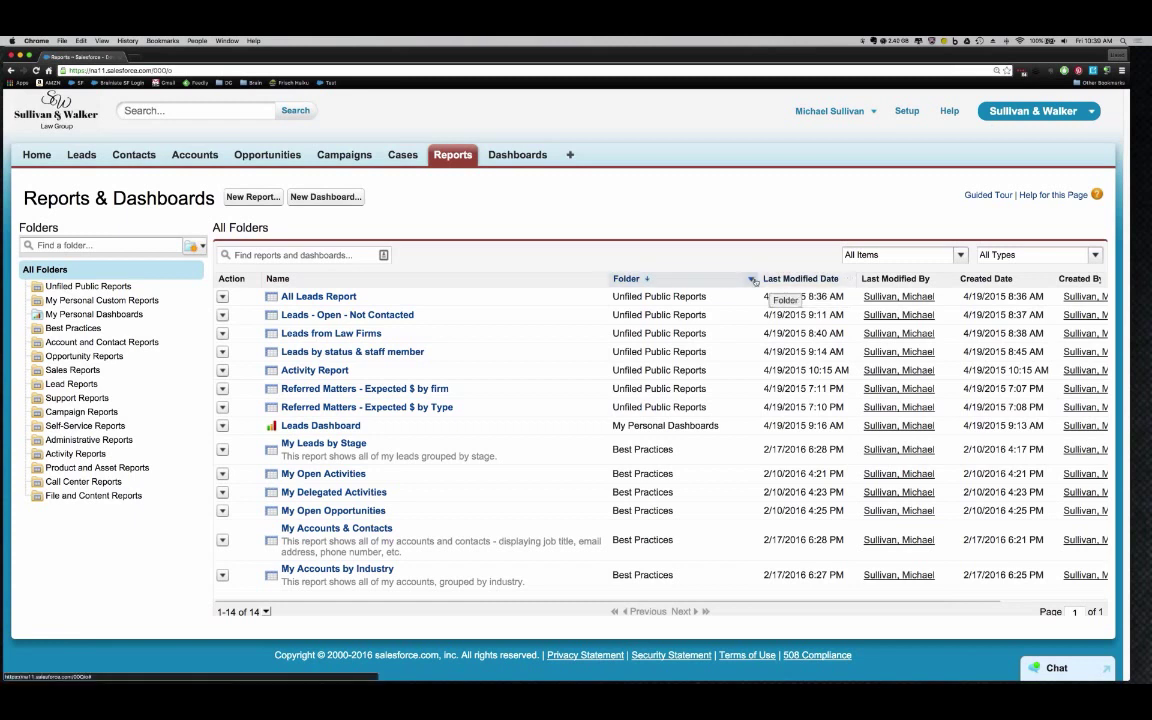
drag(757, 278, 728, 279)
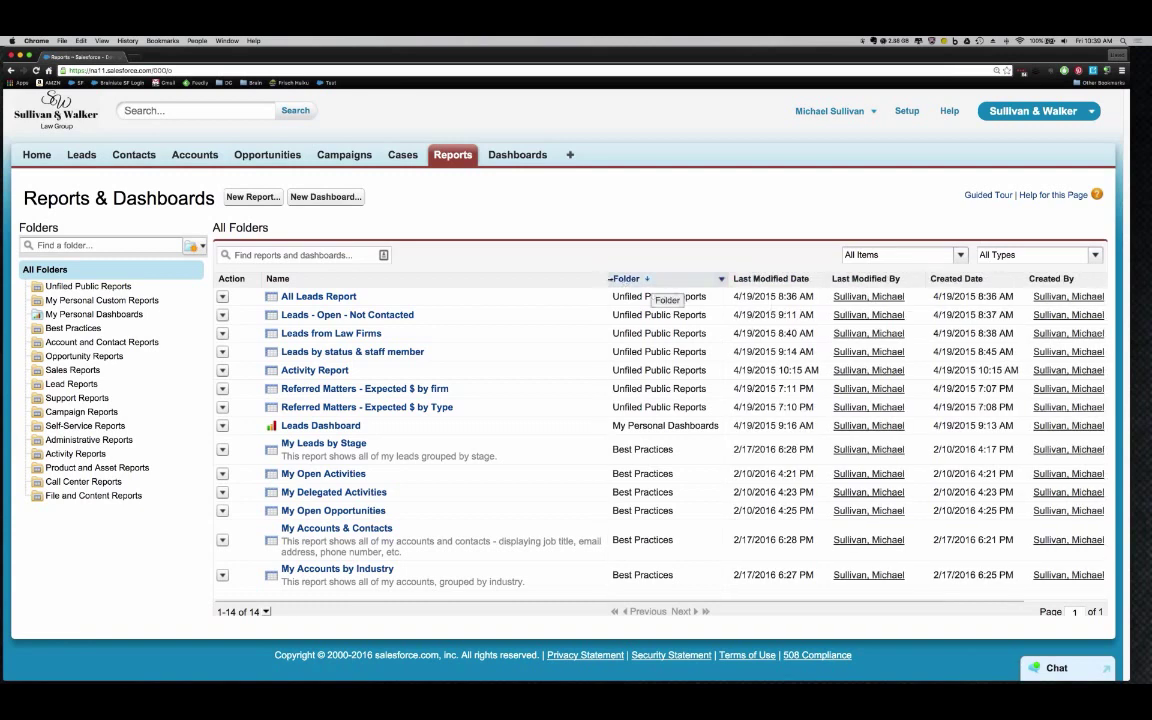
drag(612, 279, 536, 279)
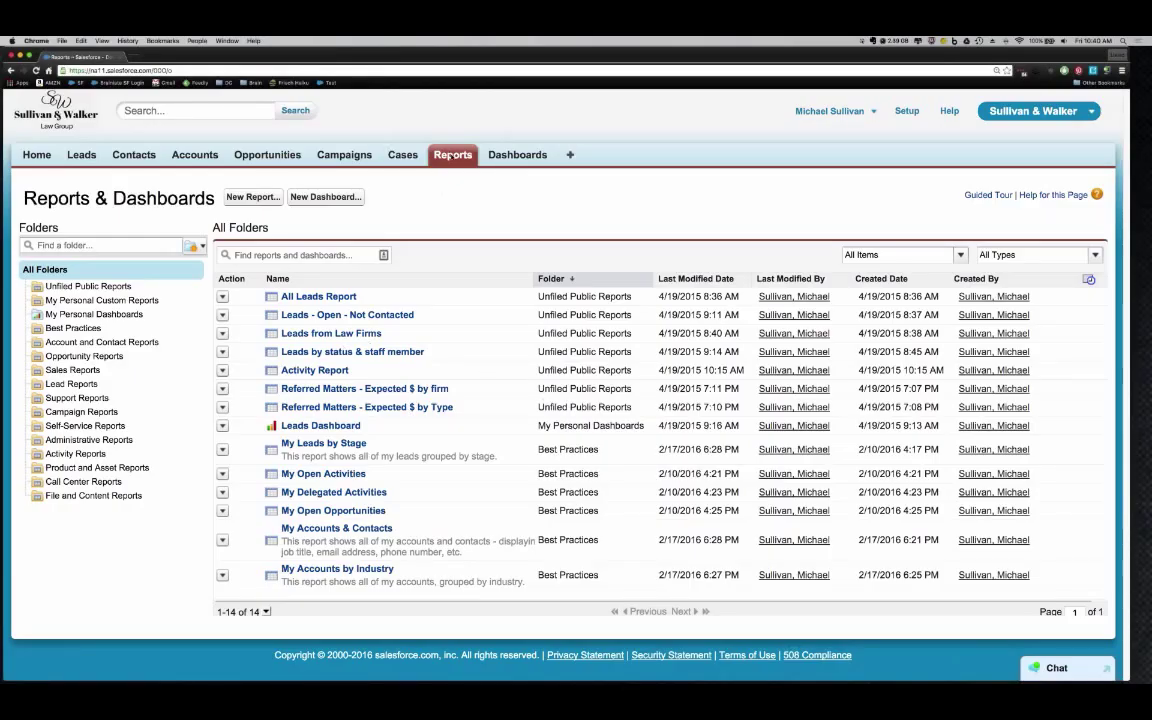
Step: Reload the reports page, view the Sales Reports folder, and open the My Accounts & Contacts report from the Best Practices folder
click(467, 155)
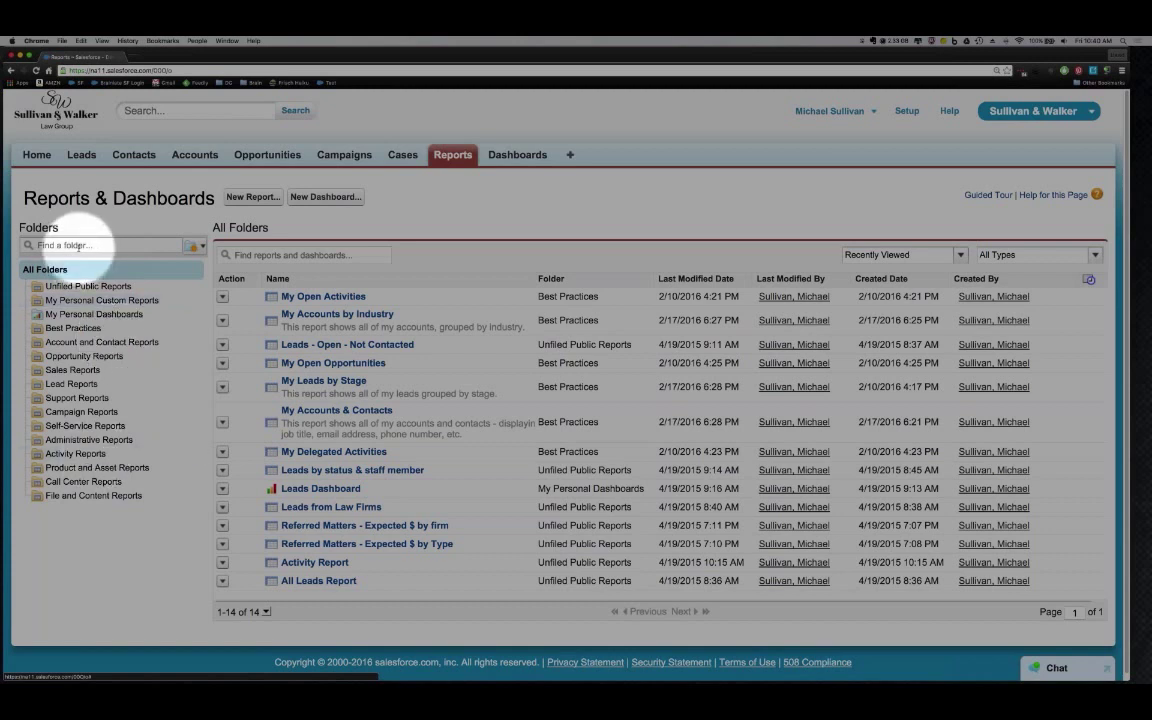
click(78, 369)
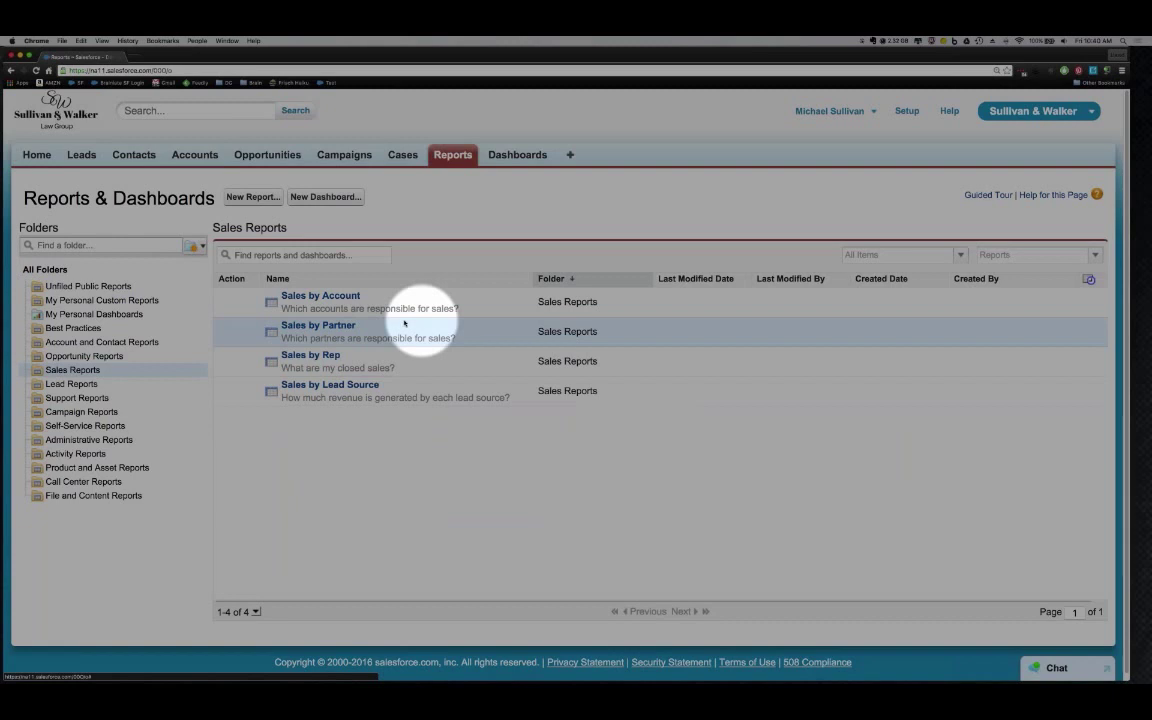
click(66, 327)
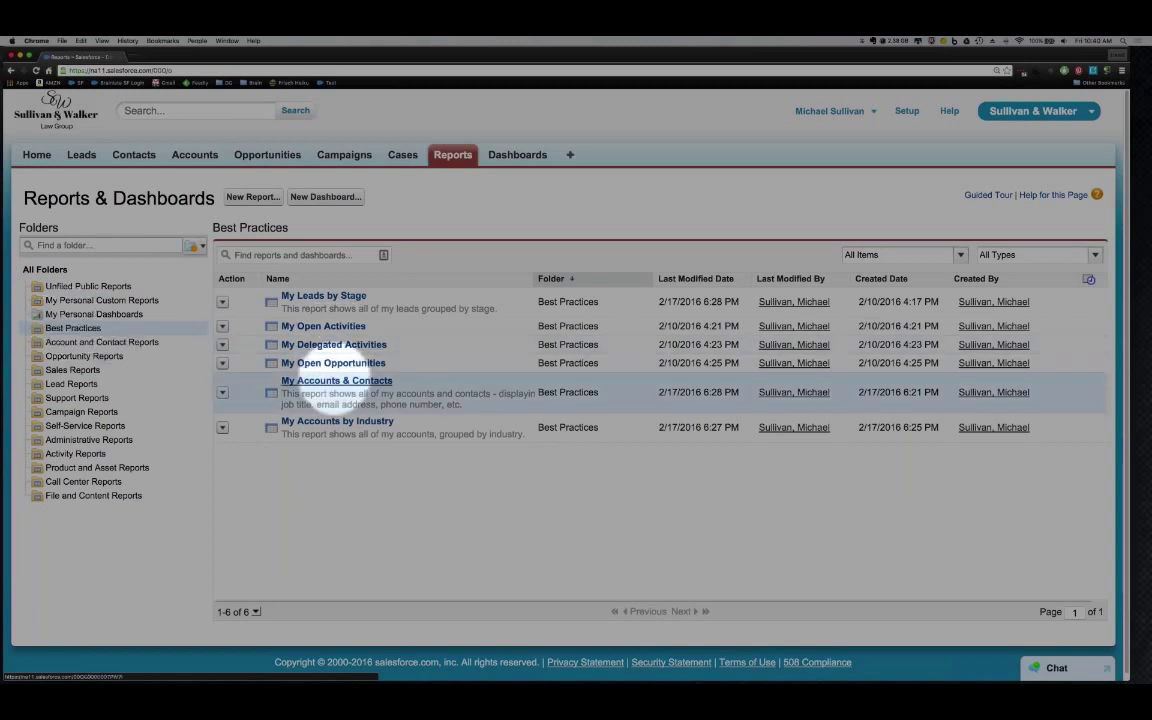
click(336, 381)
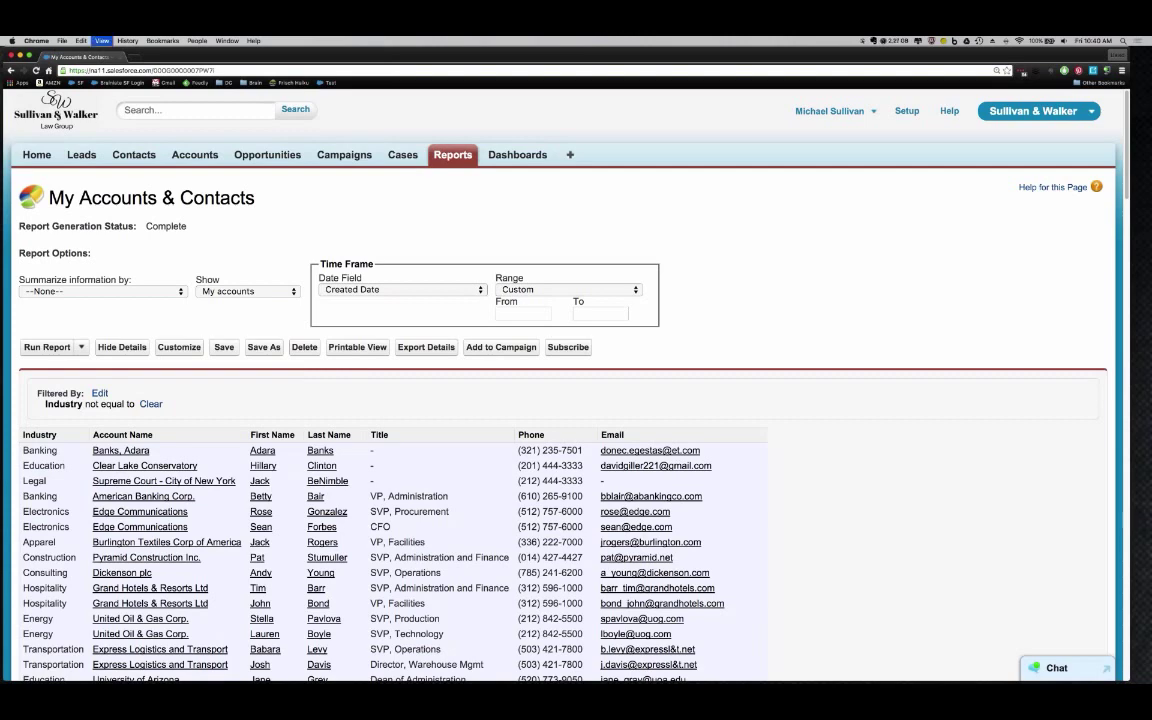
key(super+equal)
key(super+equal)
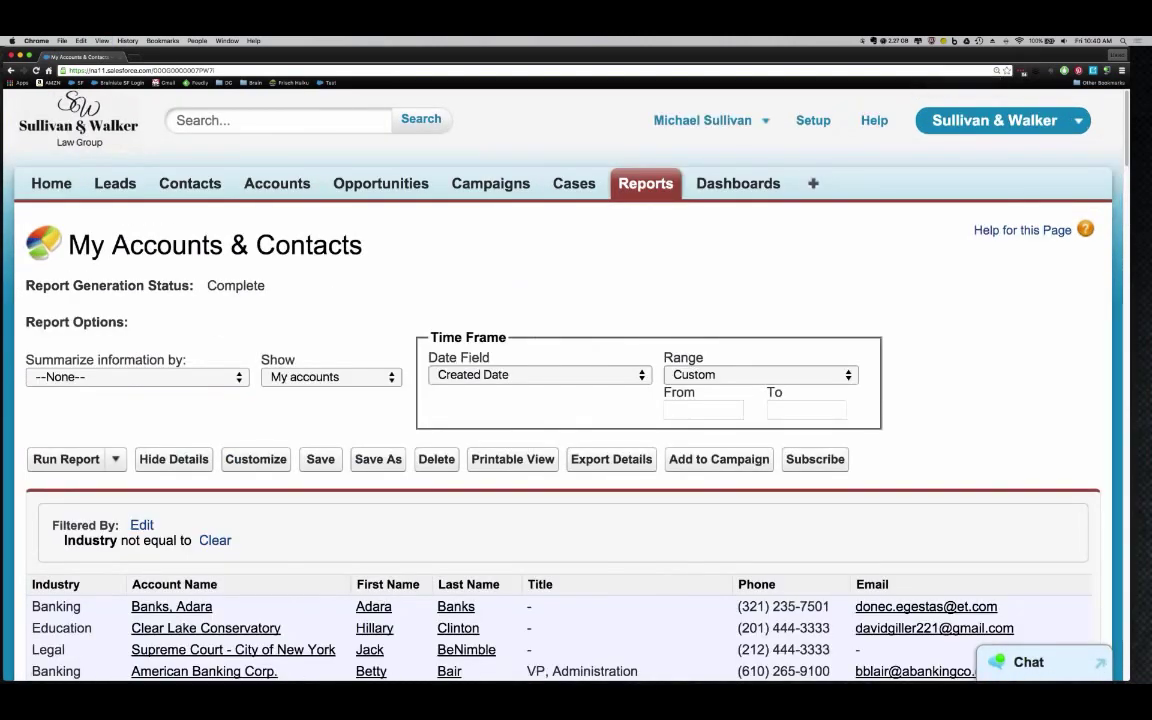
Step: Look through the contact and account fields available for summarizing the My Accounts & Contacts report, keeping the current choice
scroll(384, 448, down, 2)
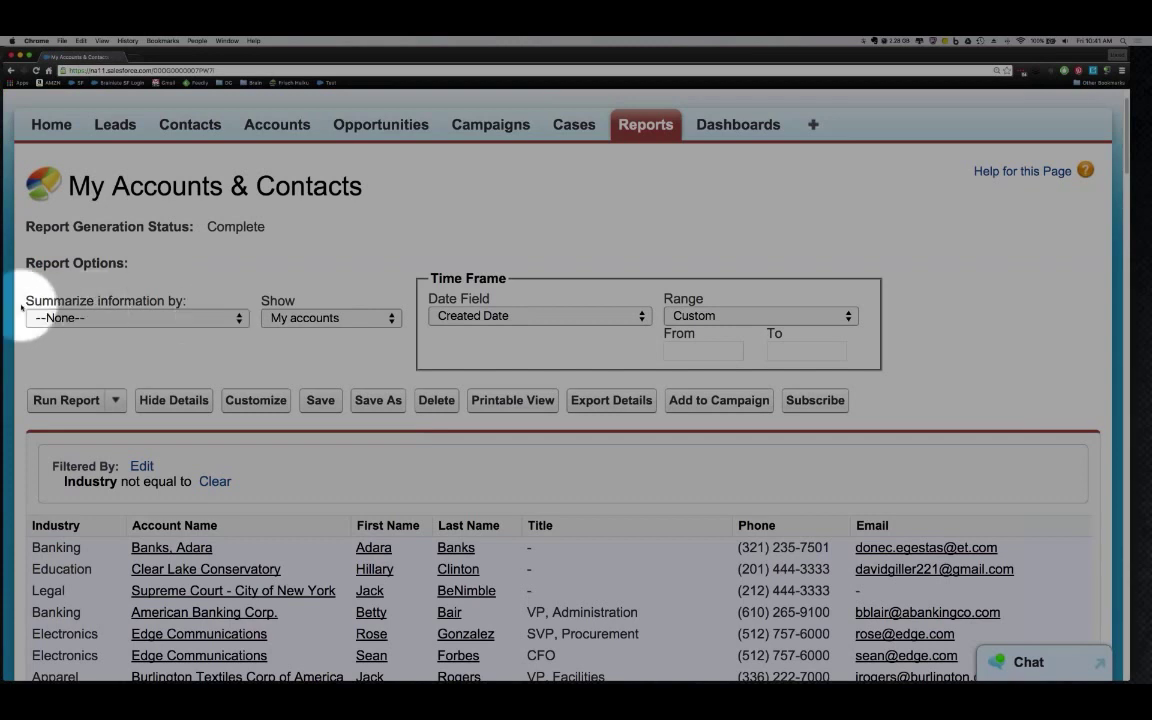
drag(24, 304, 186, 307)
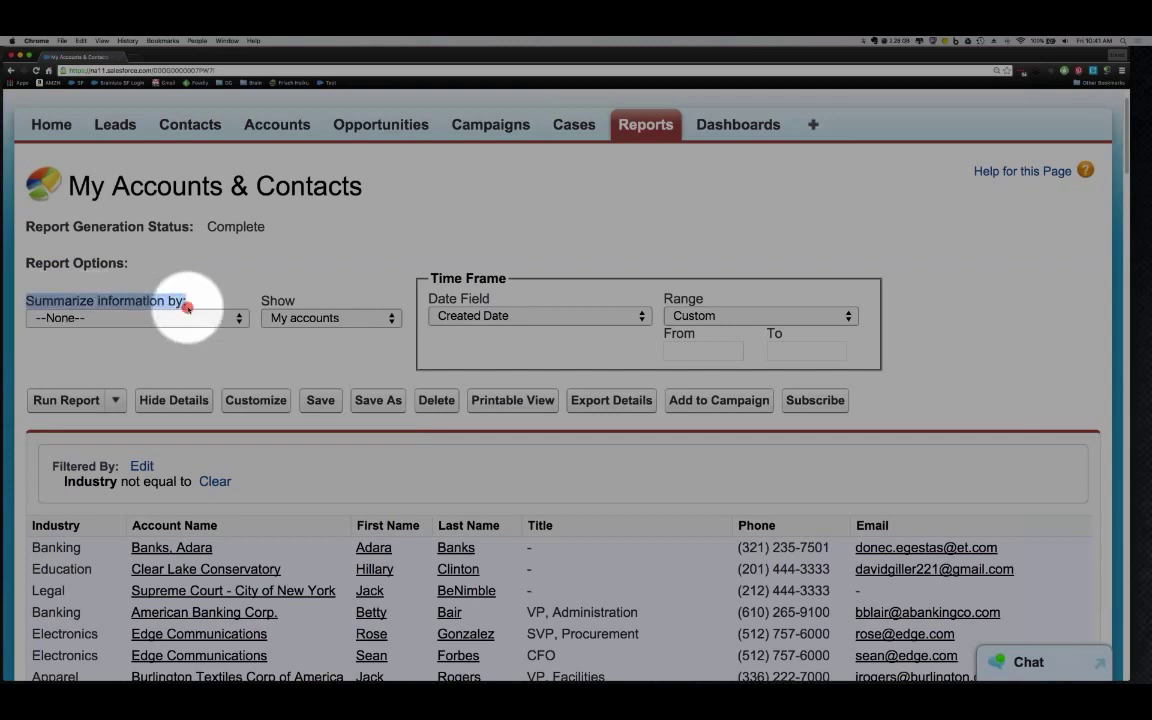
click(213, 318)
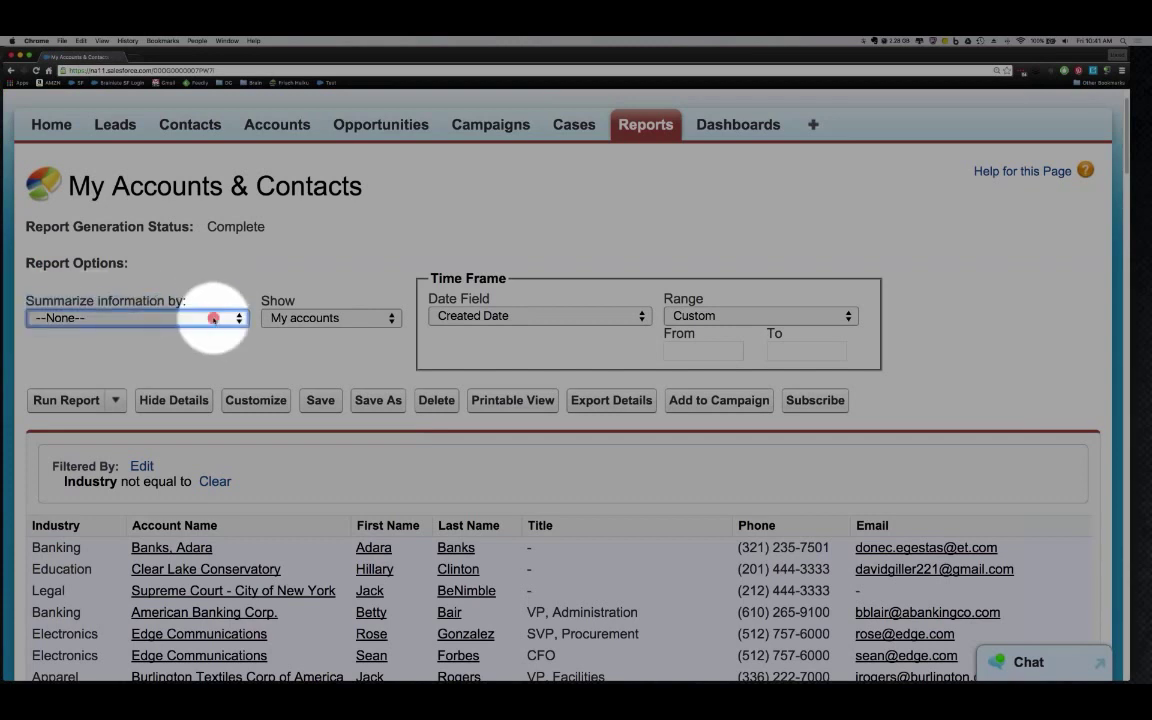
click(213, 318)
scroll(191, 464, down, 10)
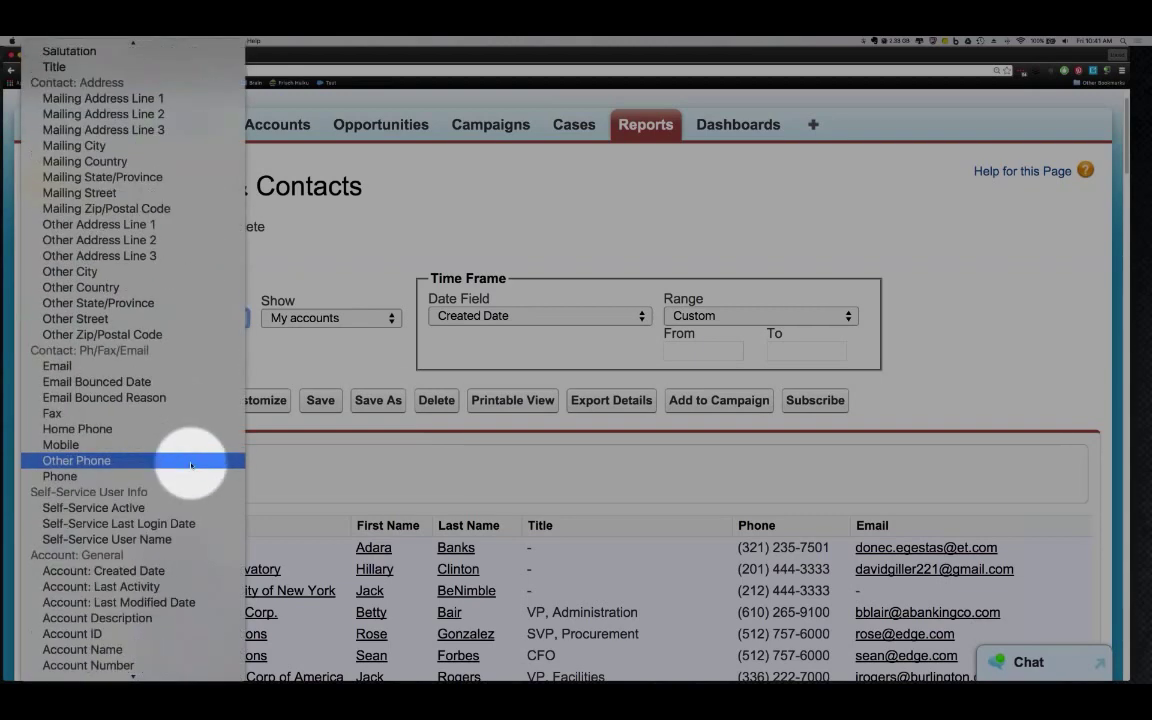
scroll(191, 470, down, 10)
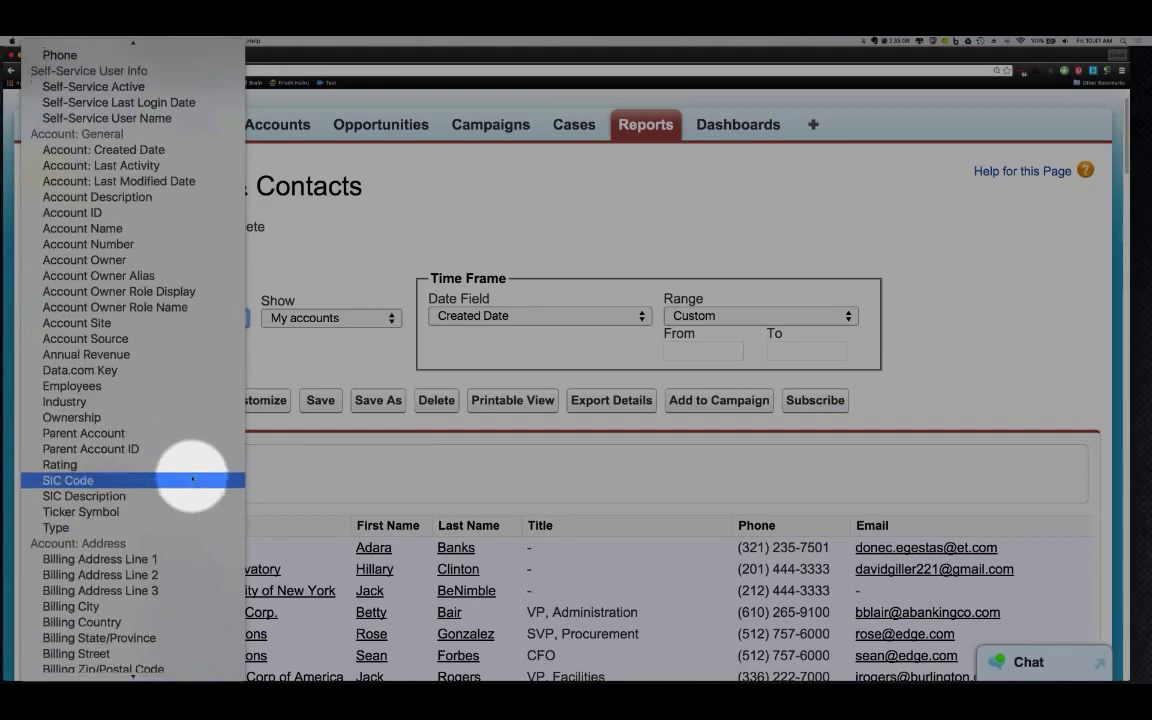
scroll(191, 477, down, 5)
scroll(193, 460, up, 20)
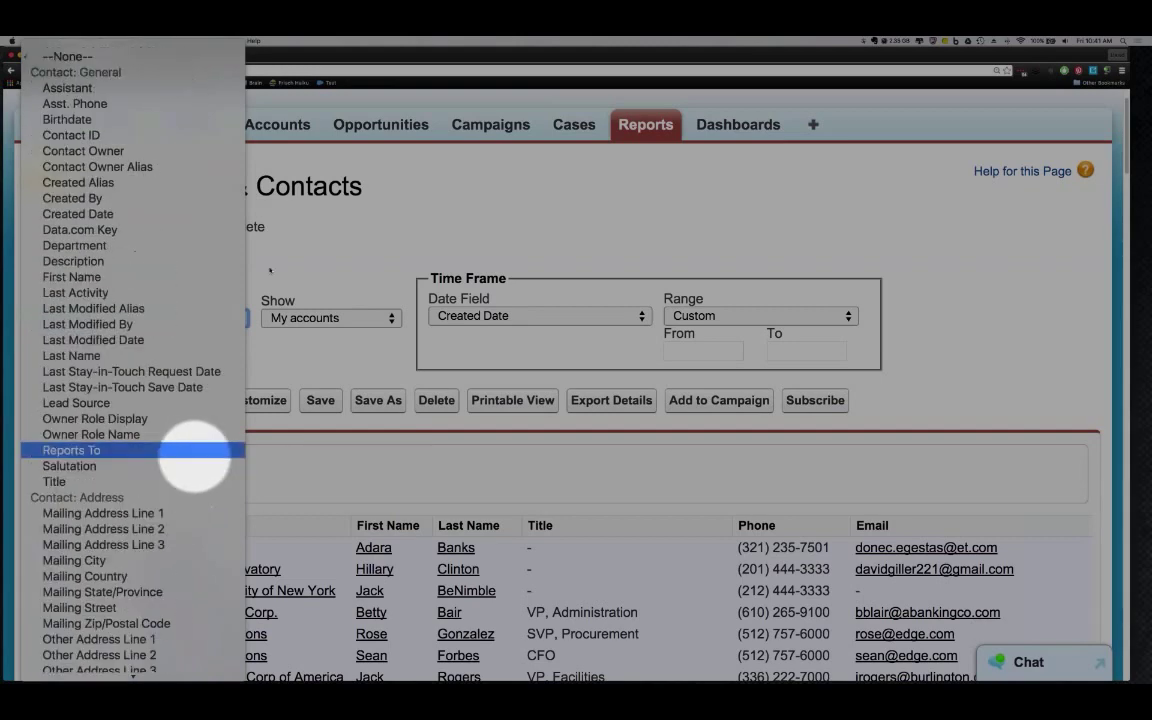
click(302, 258)
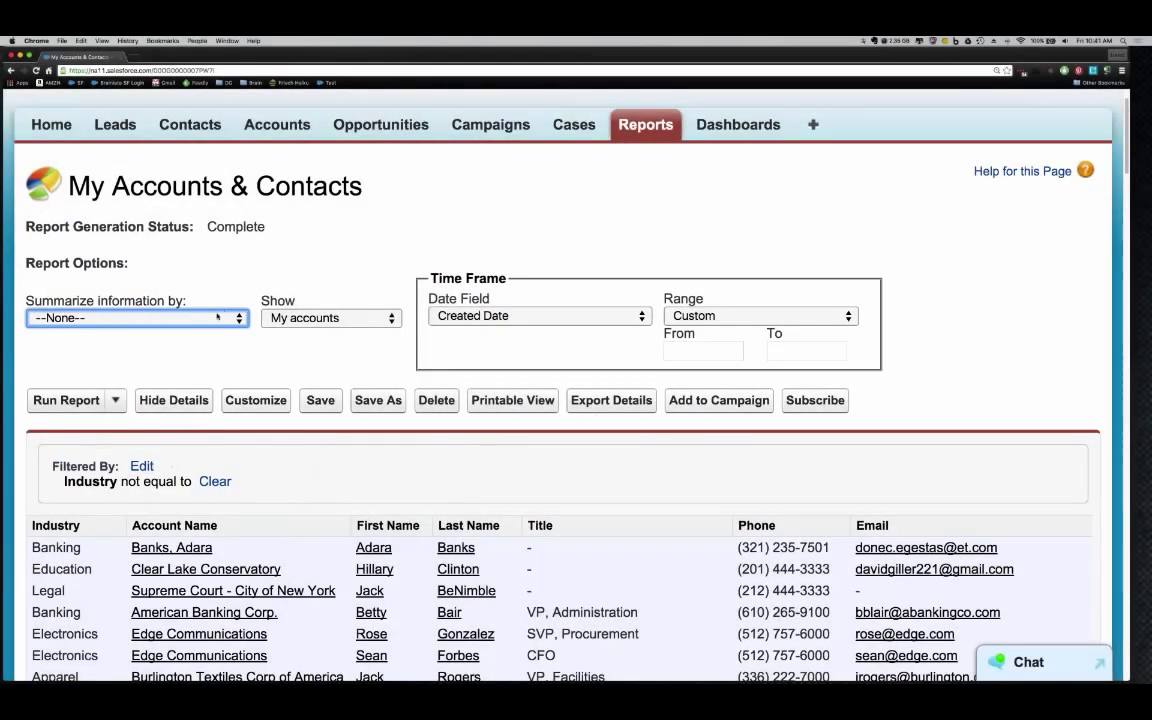
Step: Summarize the report information by Industry and review the grouped records
click(217, 317)
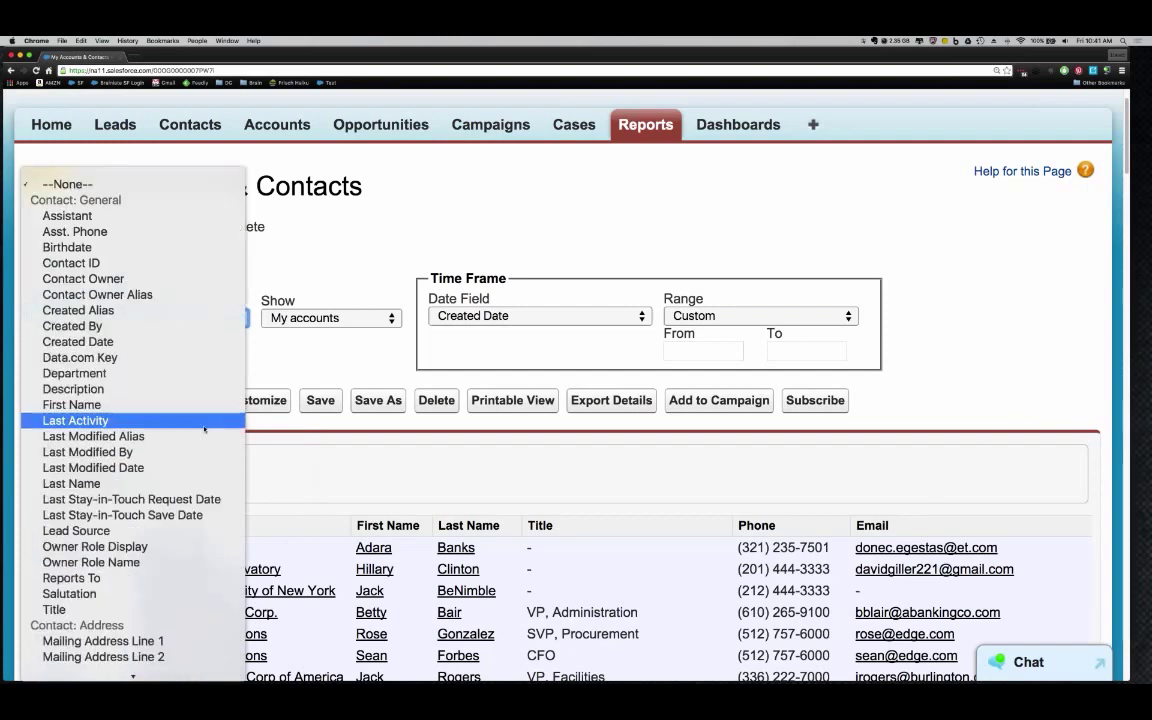
scroll(204, 428, down, 15)
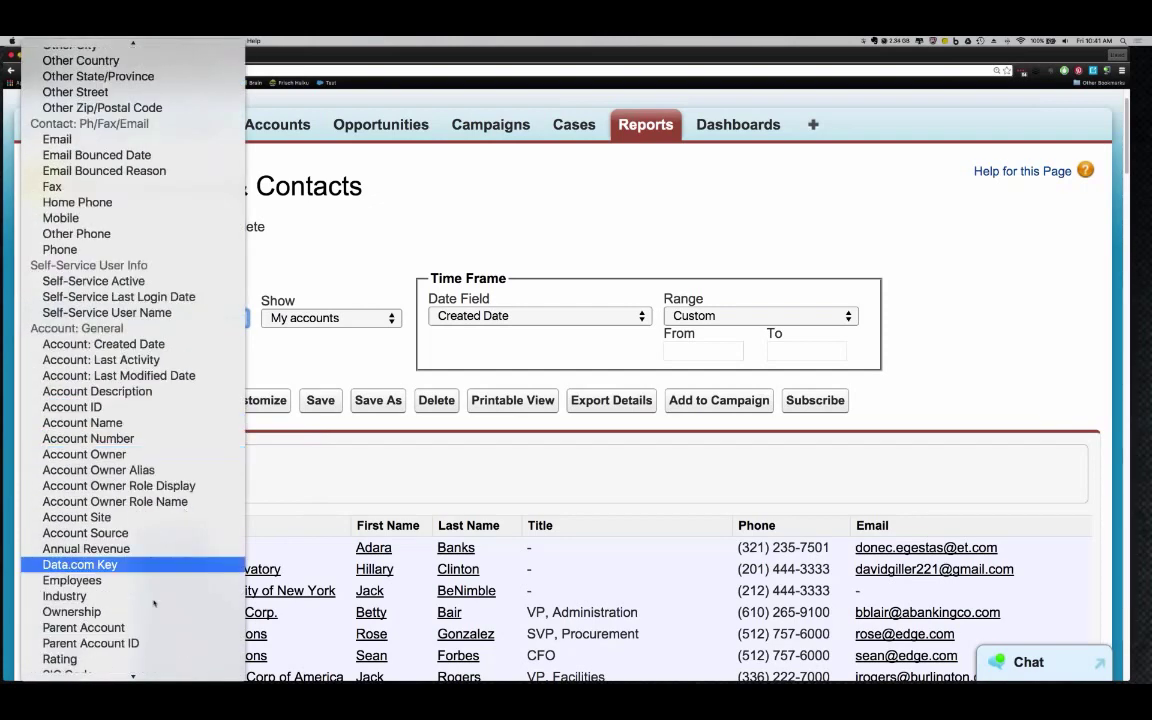
click(154, 598)
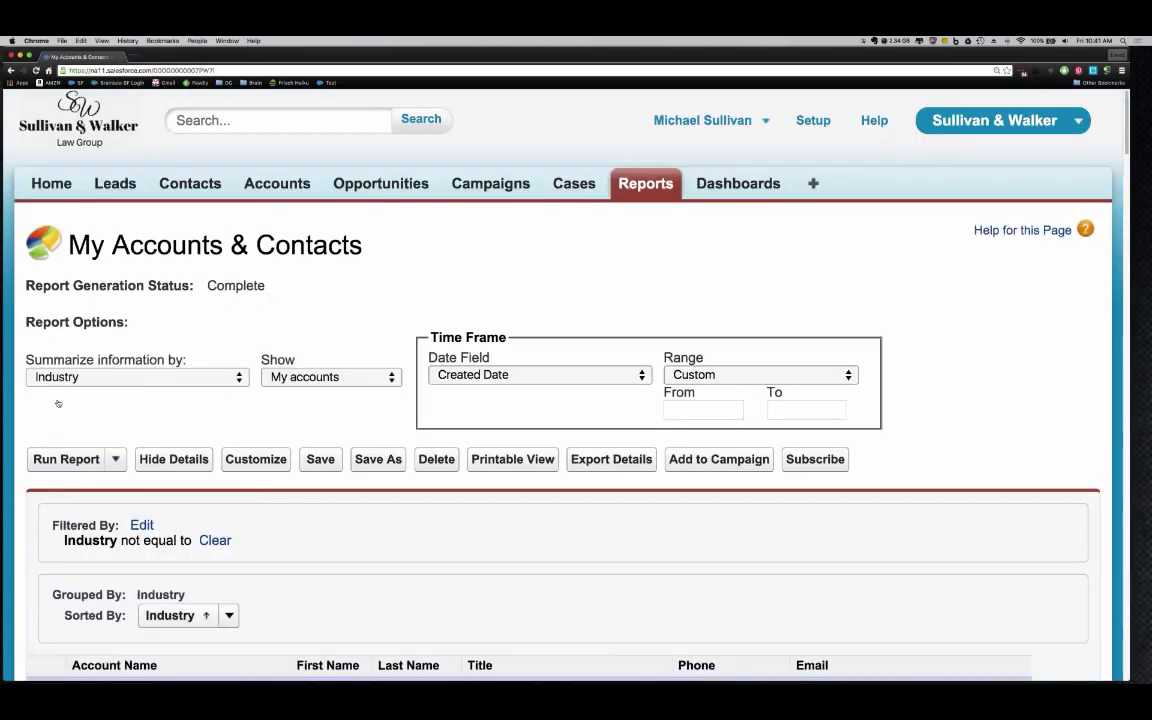
scroll(110, 452, down, 5)
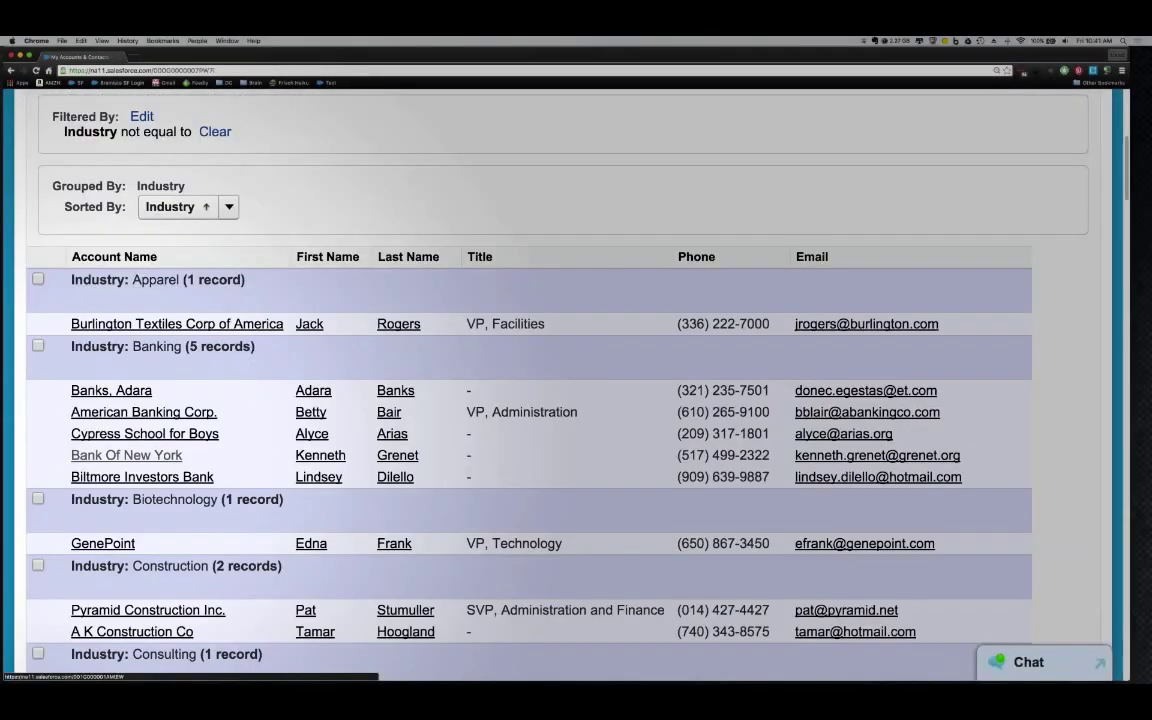
scroll(530, 400, down, 1)
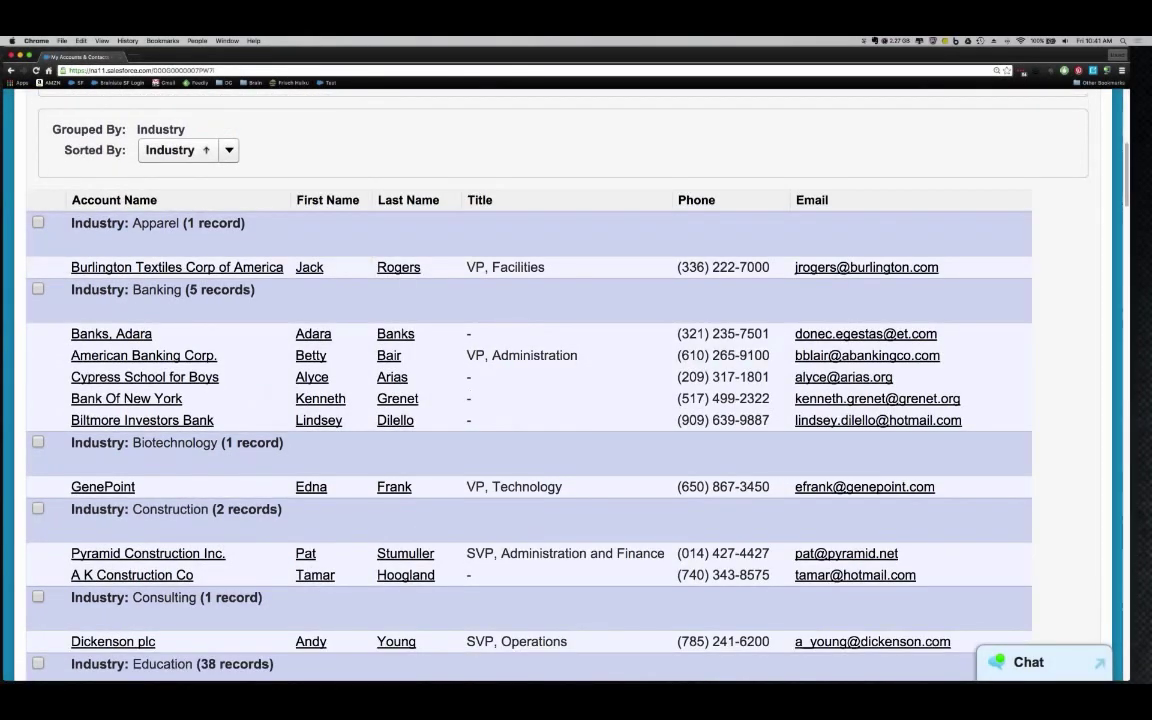
scroll(310, 446, down, 1)
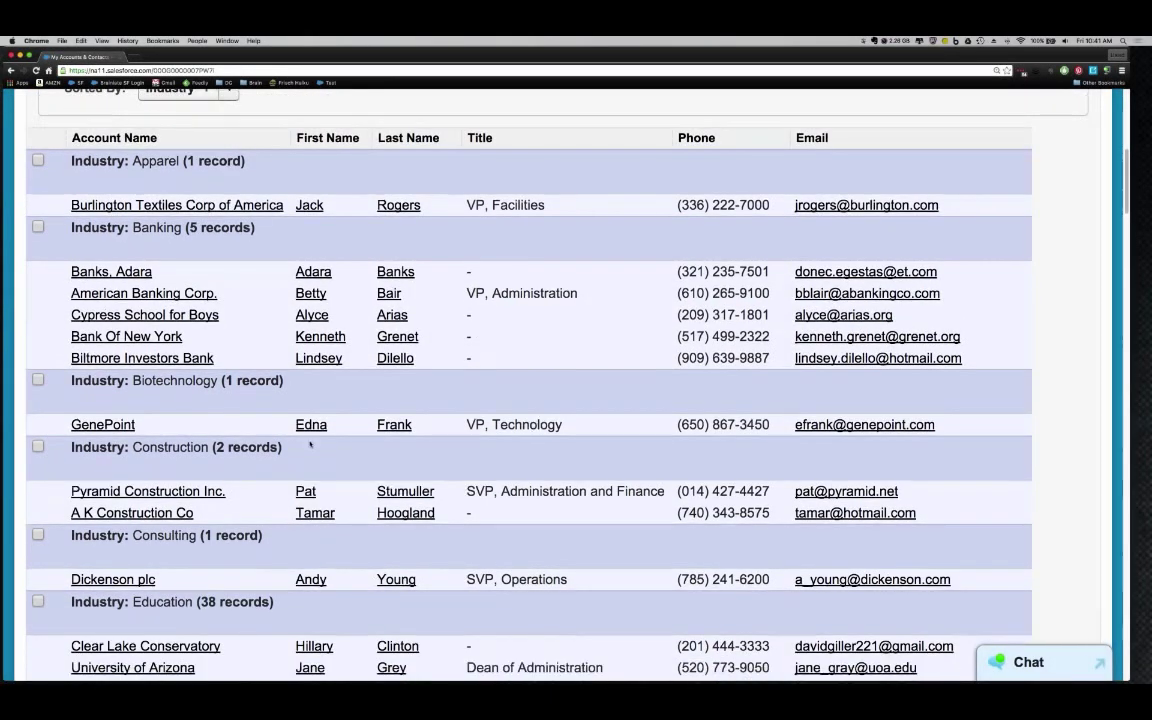
scroll(311, 445, down, 2)
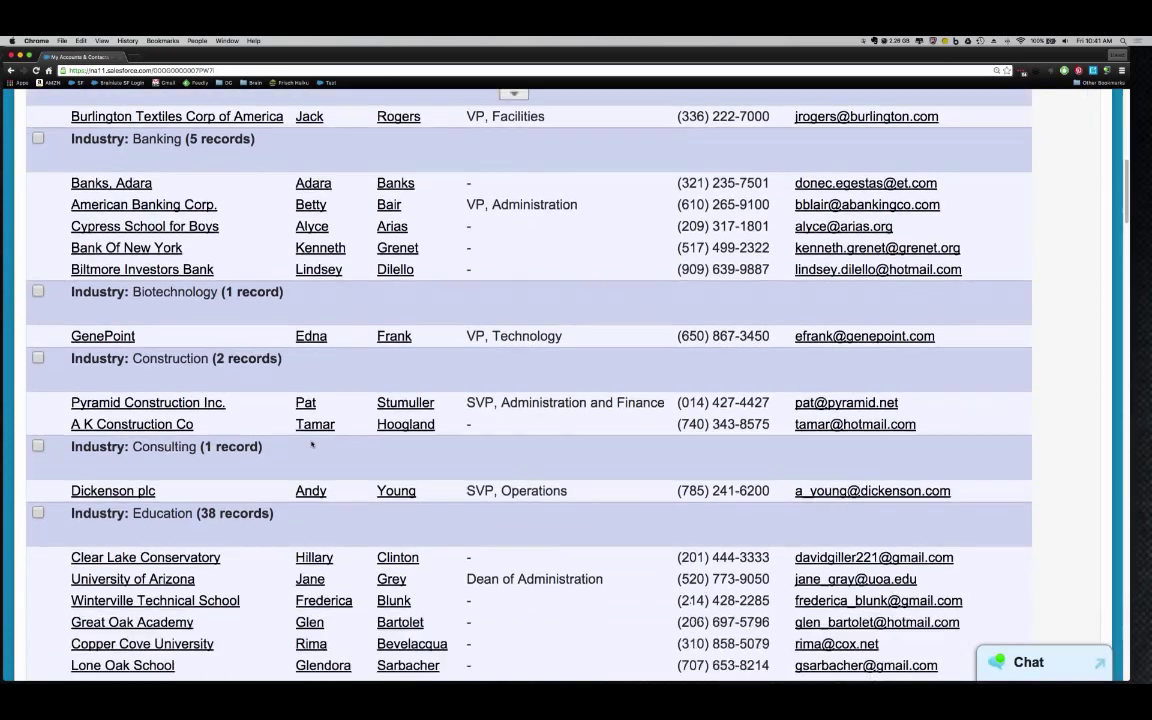
Step: Reset the report's summarizing field to --None--
scroll(312, 445, up, 10)
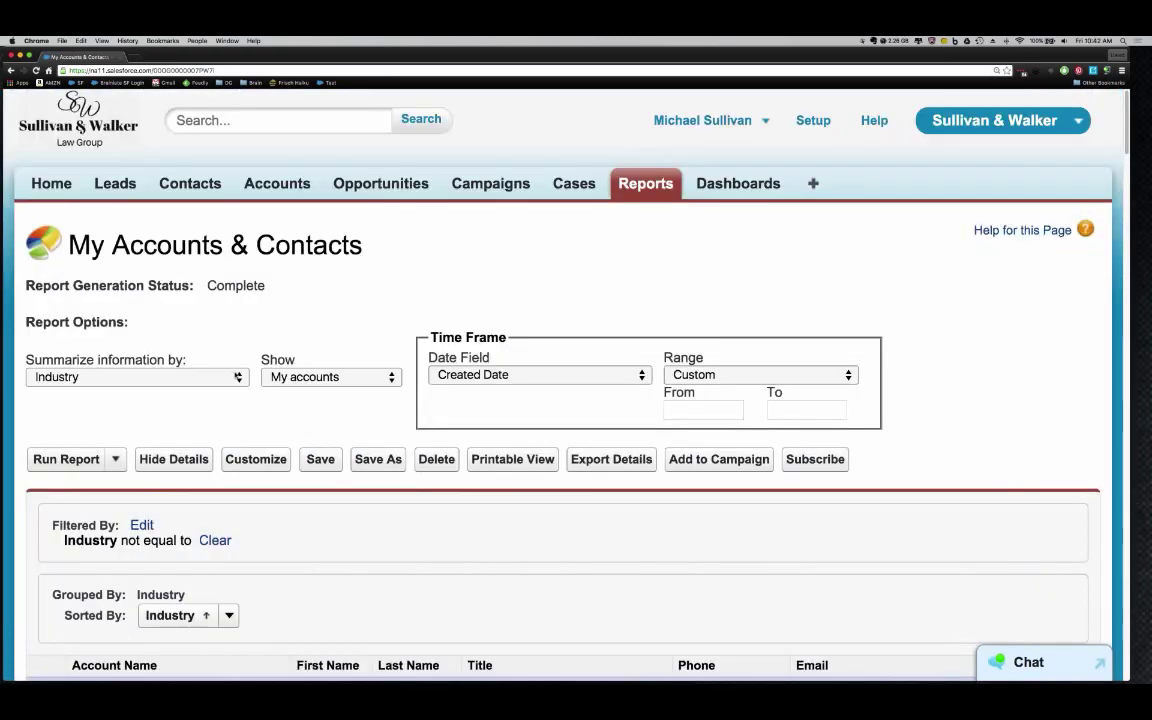
click(238, 376)
scroll(130, 214, up, 10)
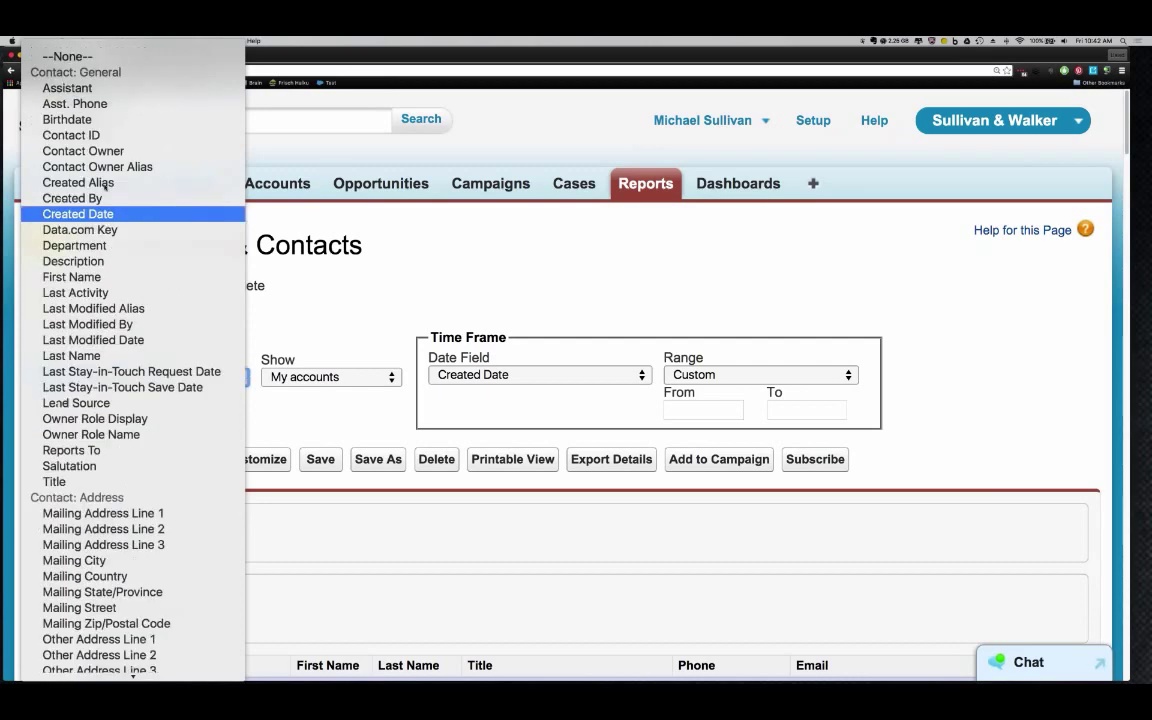
click(67, 56)
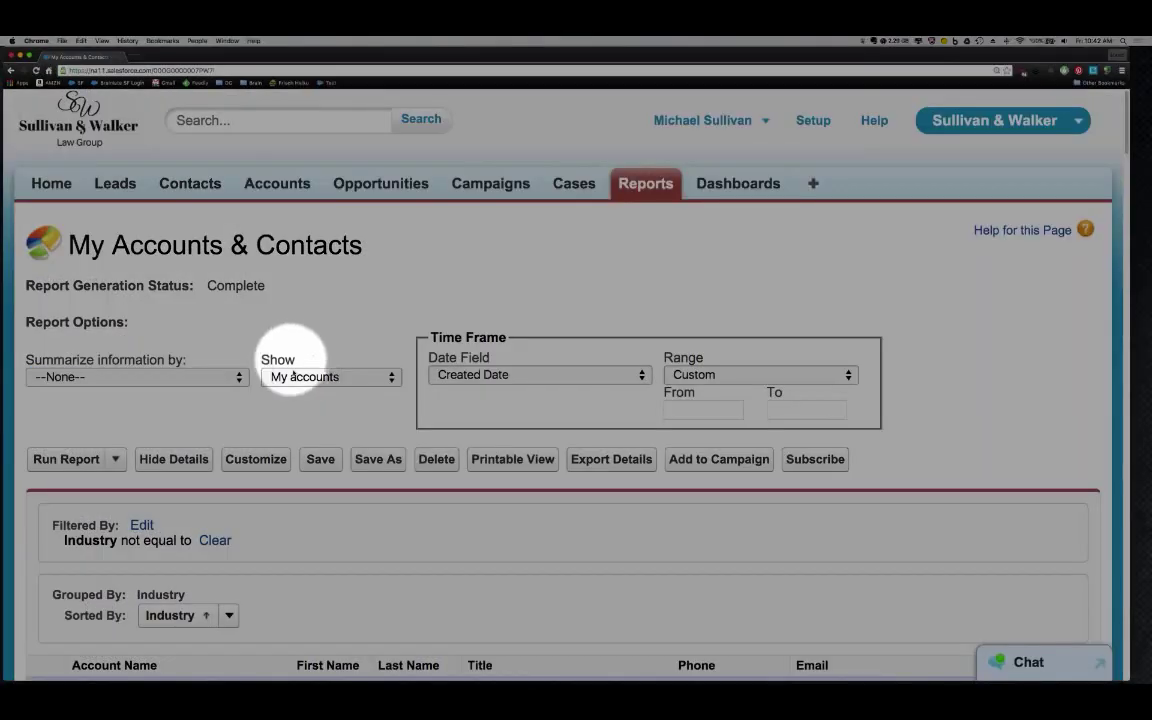
Step: Set the report to show My team's accounts, and switch it to All accounts
click(354, 379)
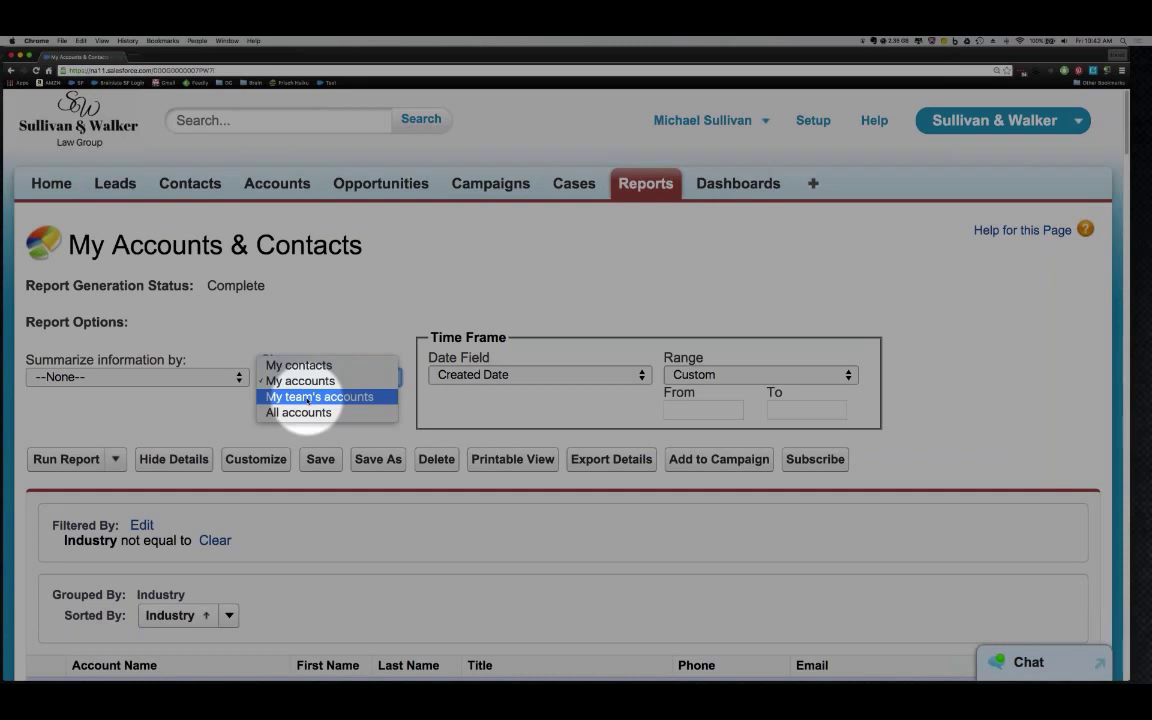
click(307, 397)
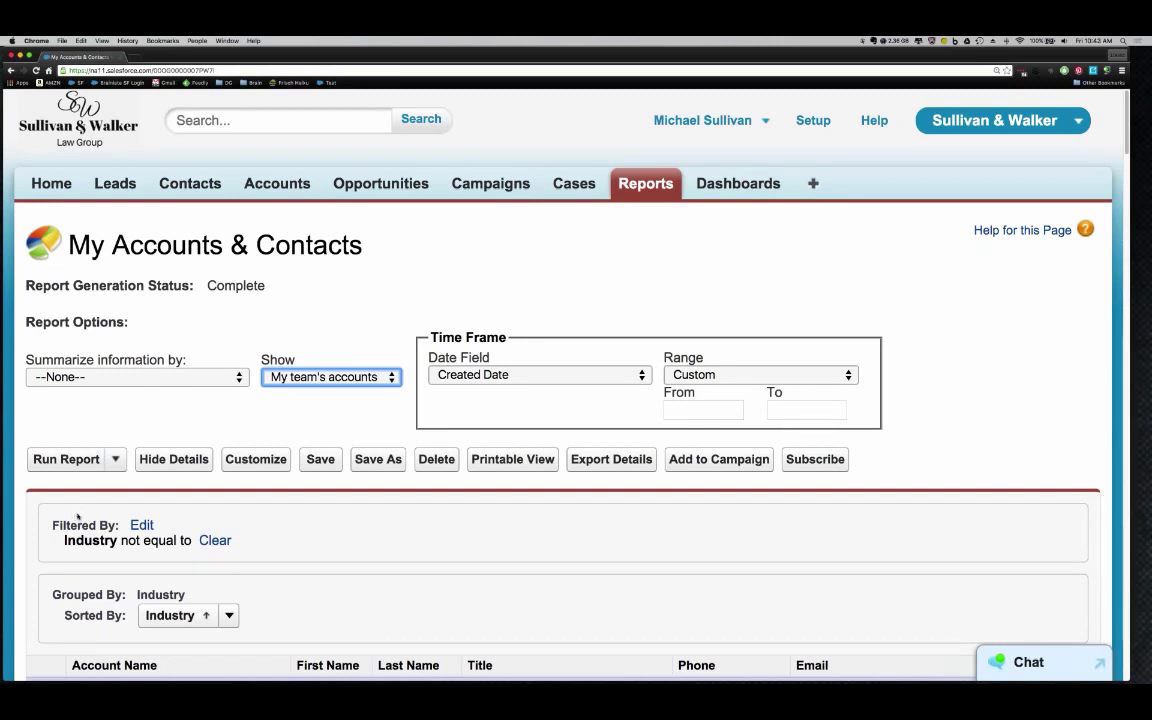
click(343, 377)
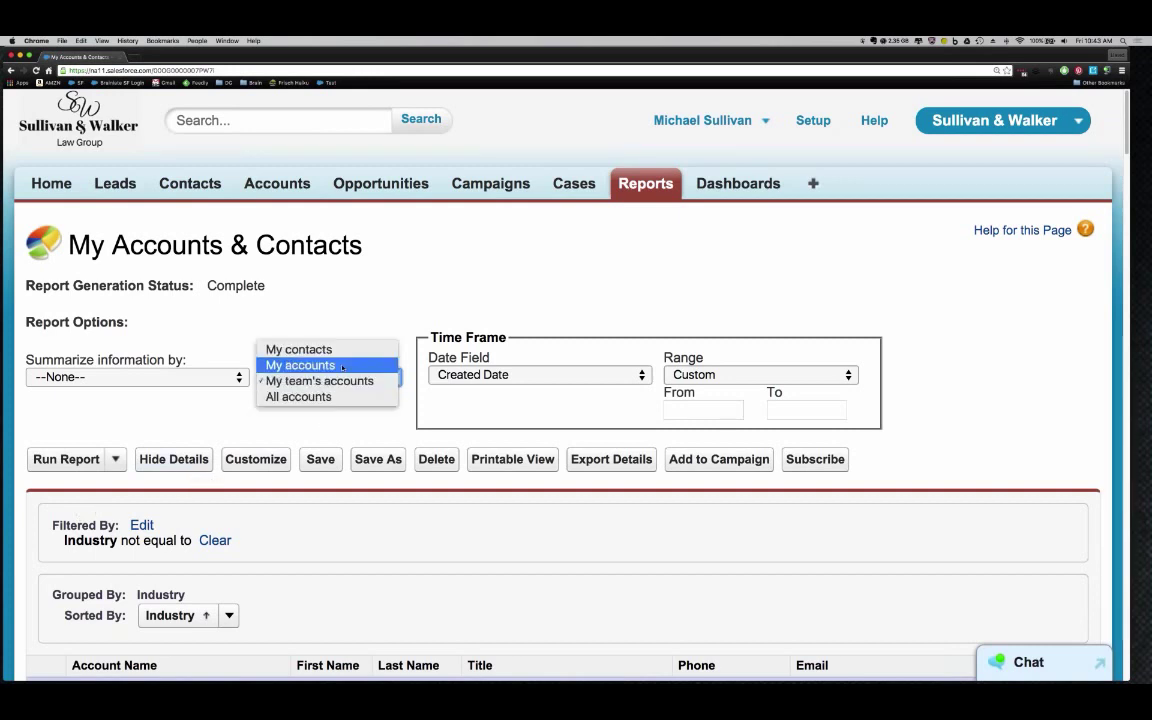
click(285, 396)
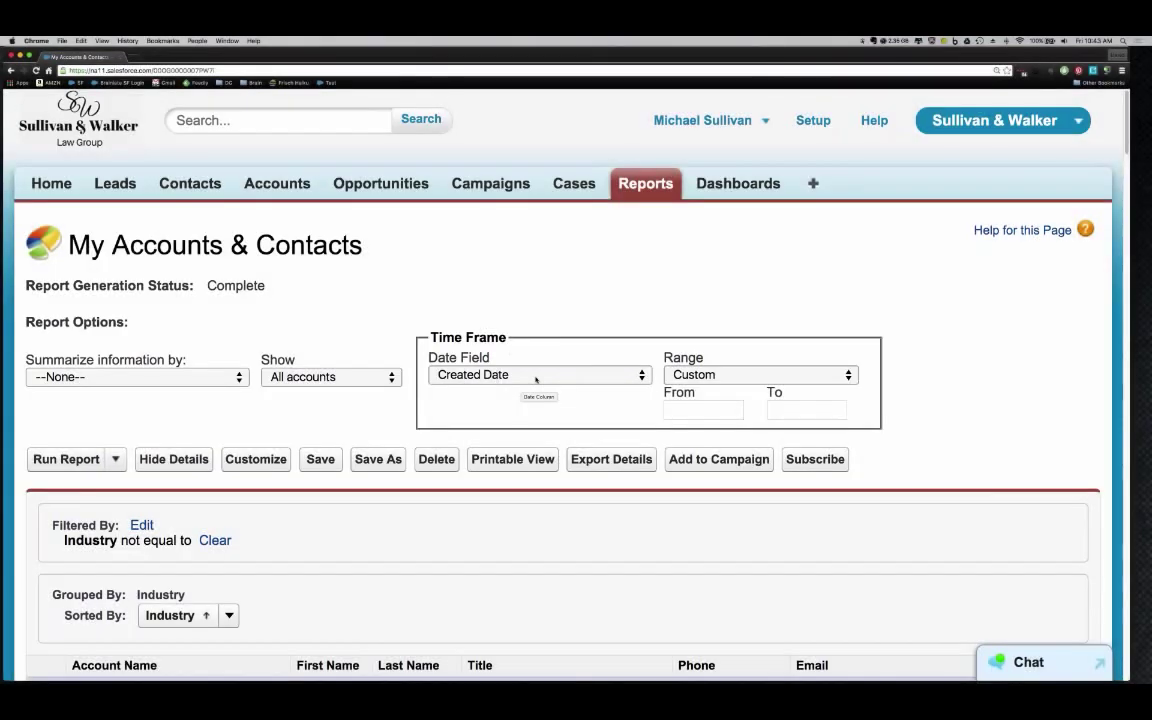
Step: Review the available date fields and set the report's time frame to use Account: Last Modified Date
click(536, 375)
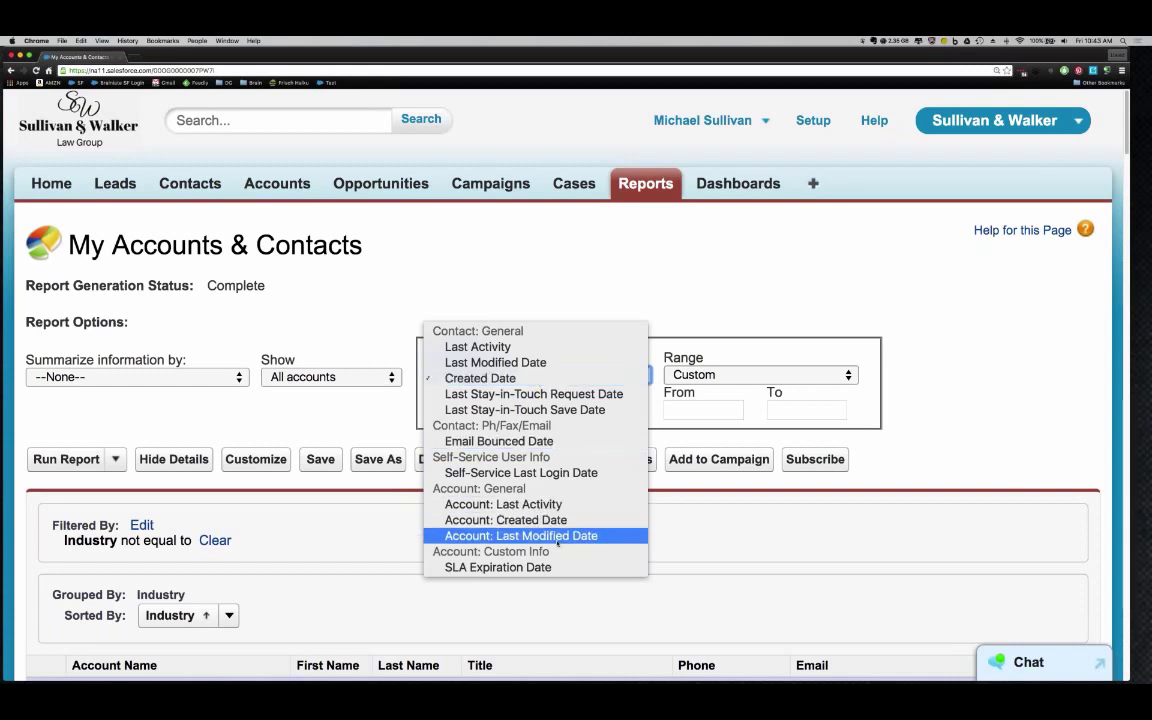
click(613, 292)
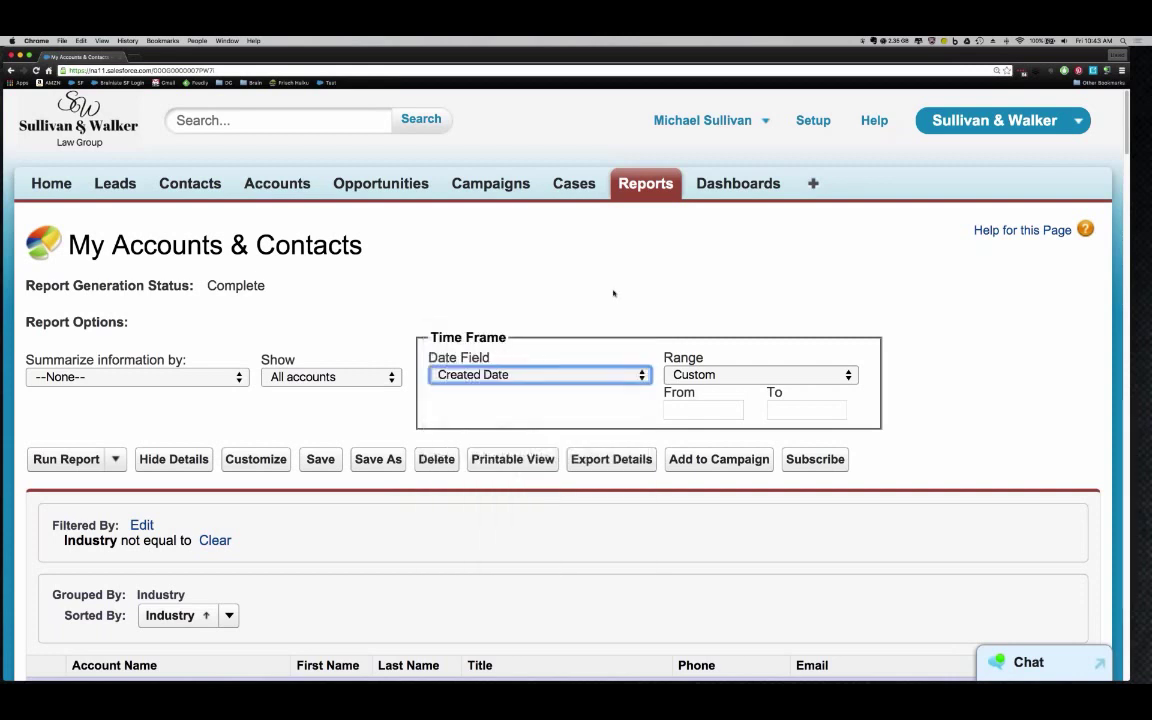
click(578, 375)
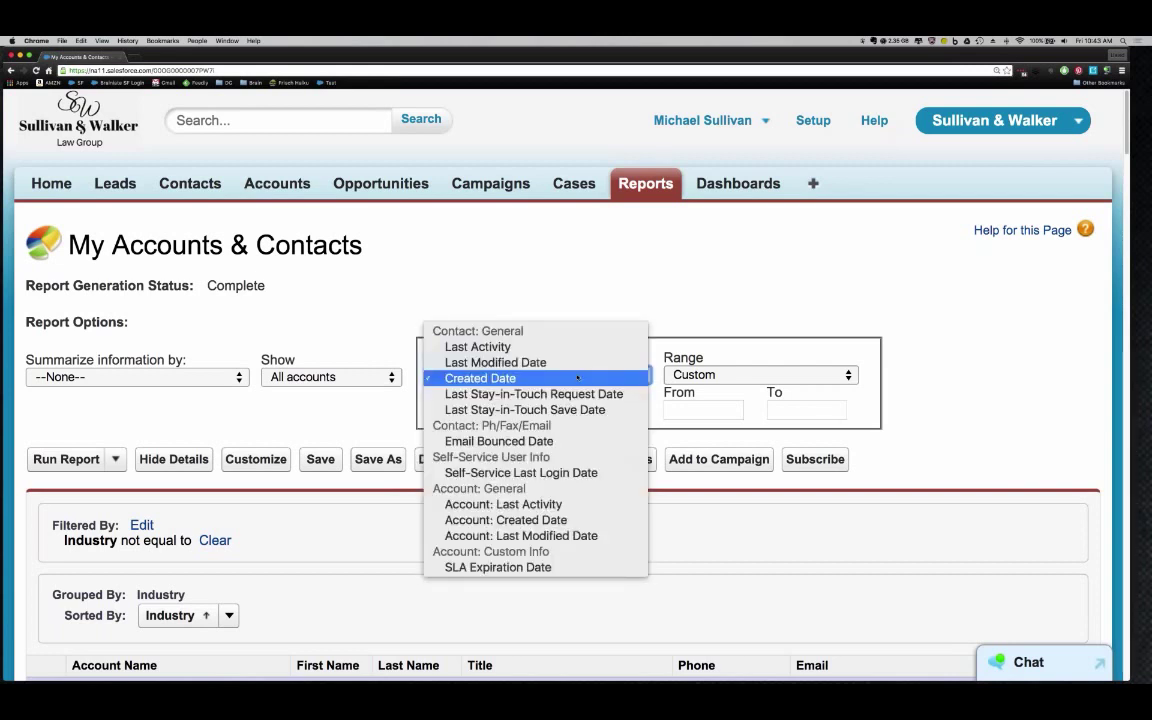
click(585, 537)
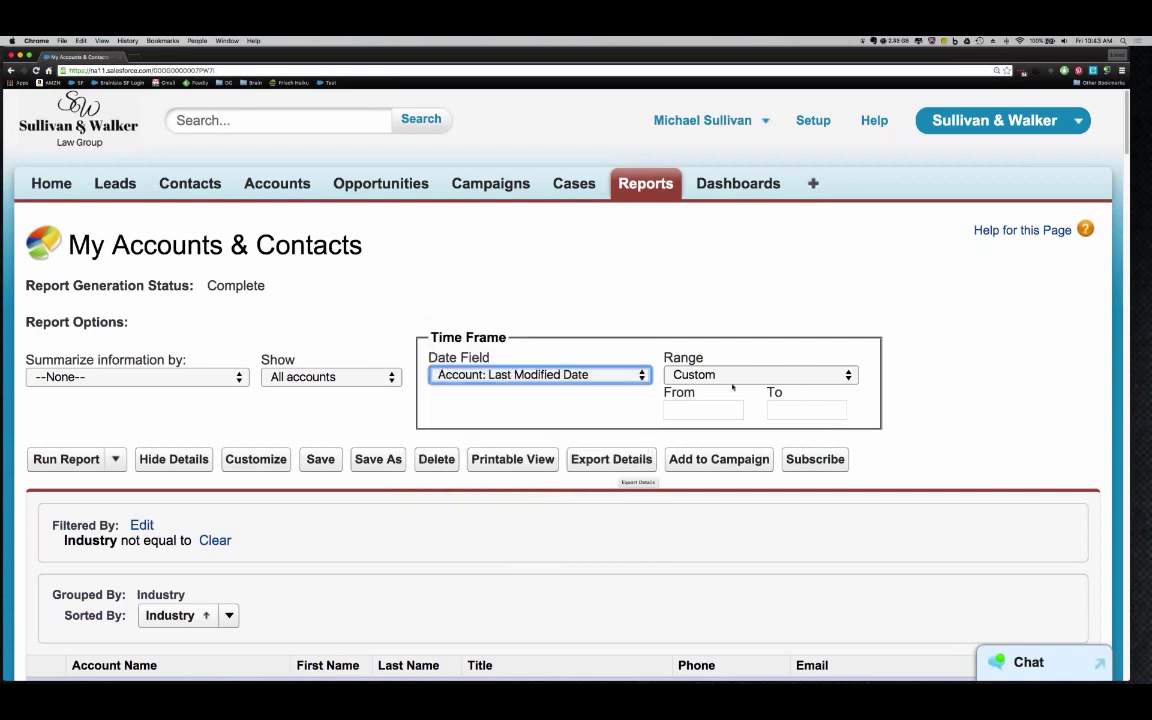
Step: Set the time frame range to Last 30 Days, run the report and review the listed records
click(733, 374)
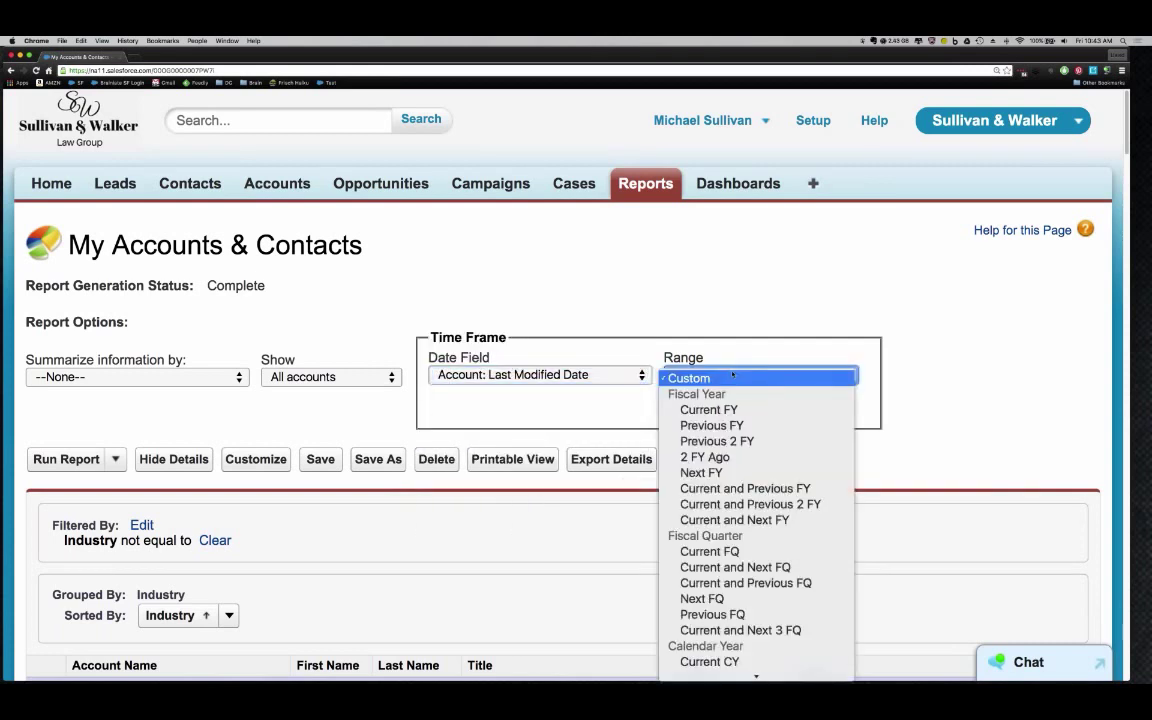
scroll(735, 395, down, 5)
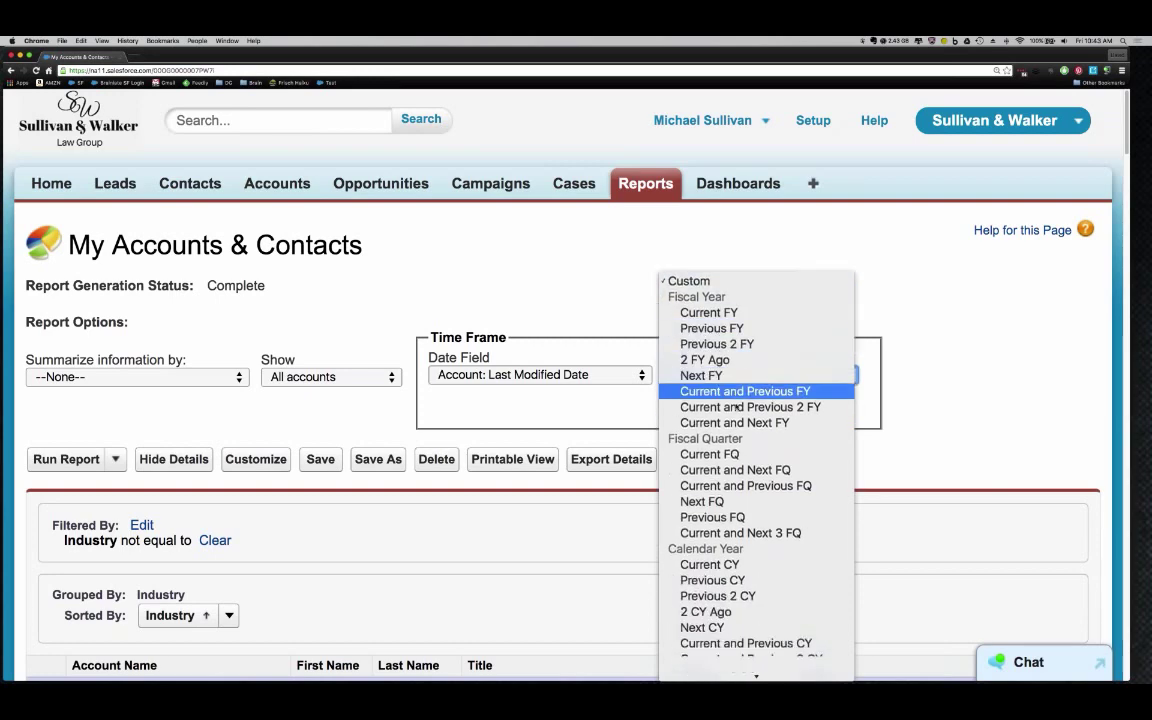
scroll(739, 404, down, 8)
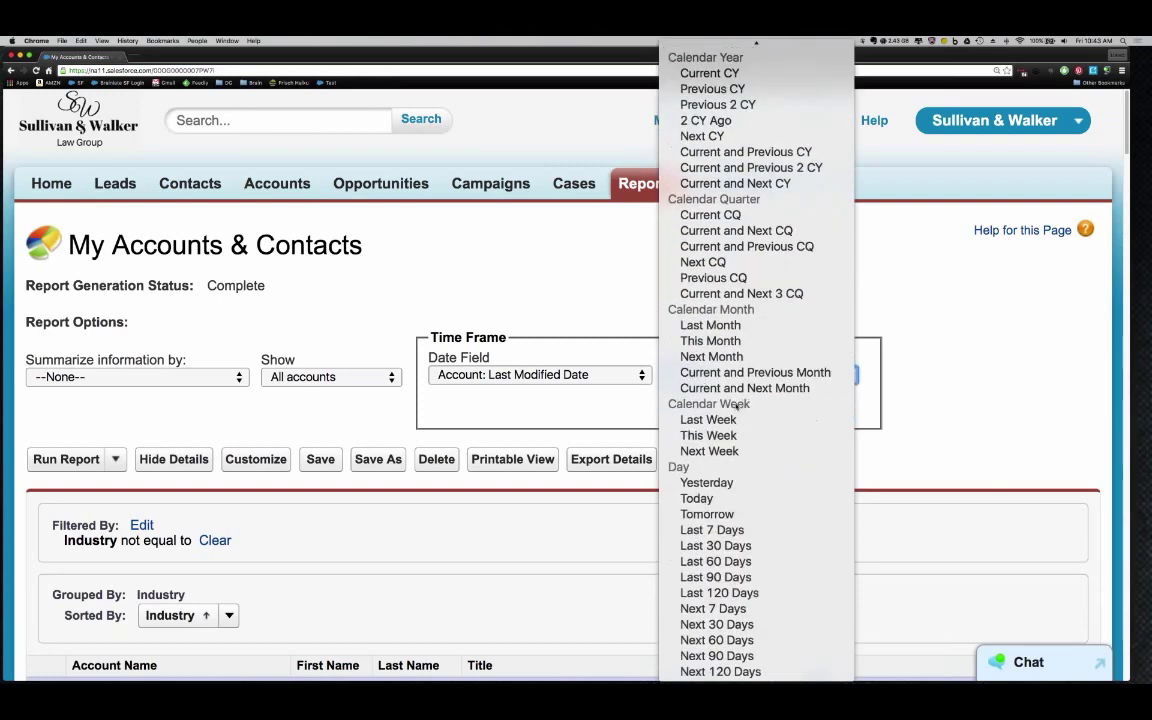
scroll(735, 430, down, 1)
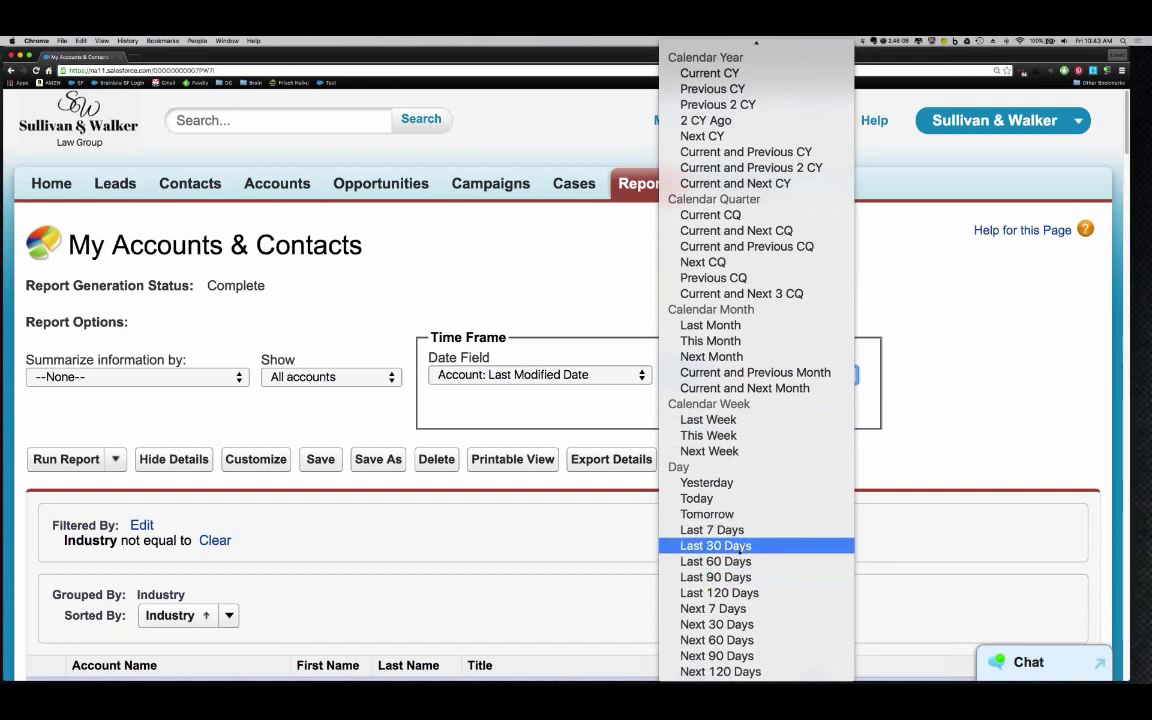
click(740, 546)
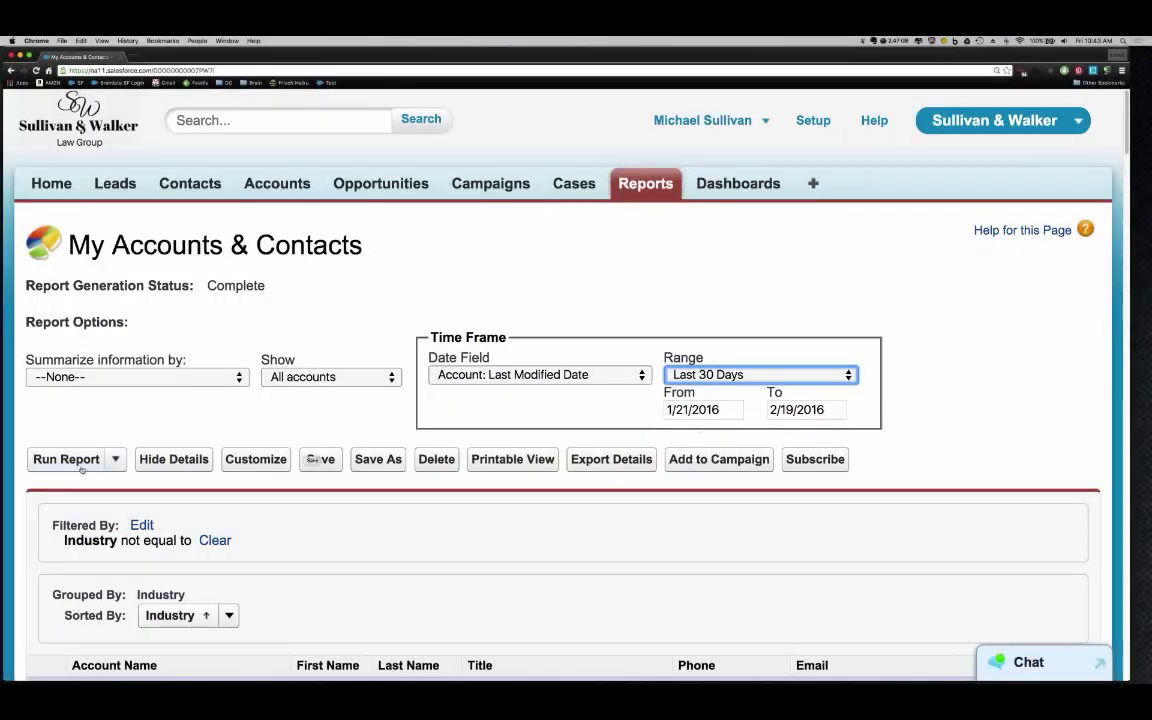
click(70, 459)
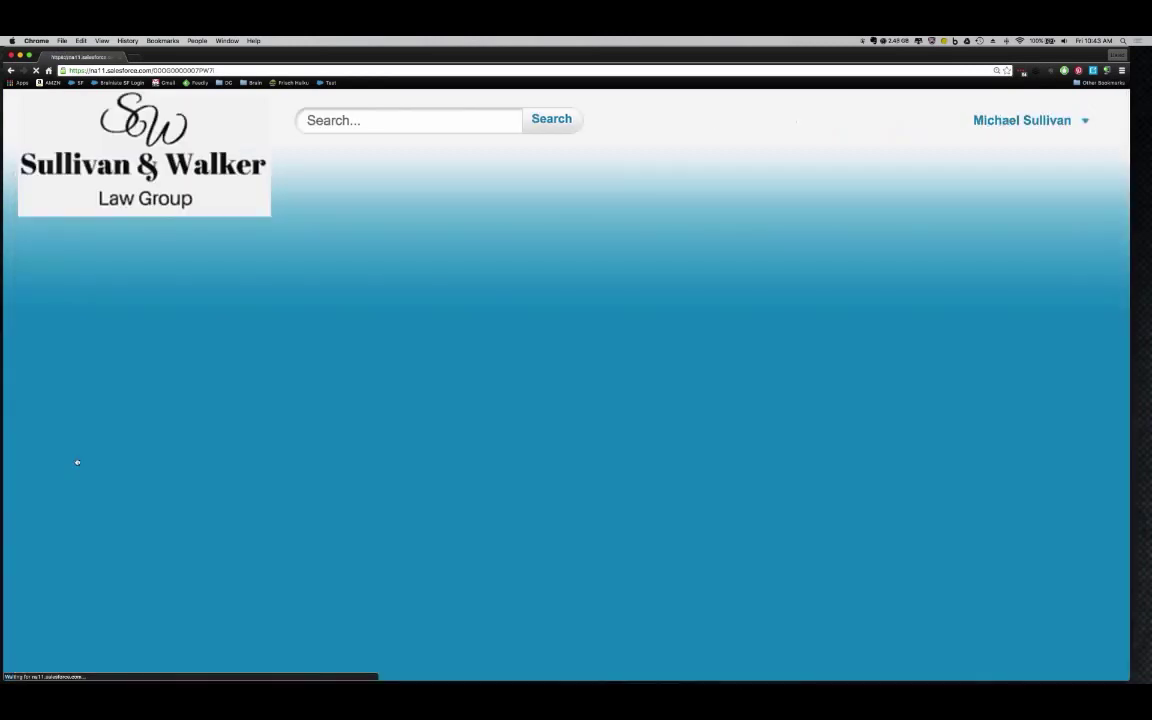
scroll(92, 468, down, 1)
scroll(95, 472, down, 3)
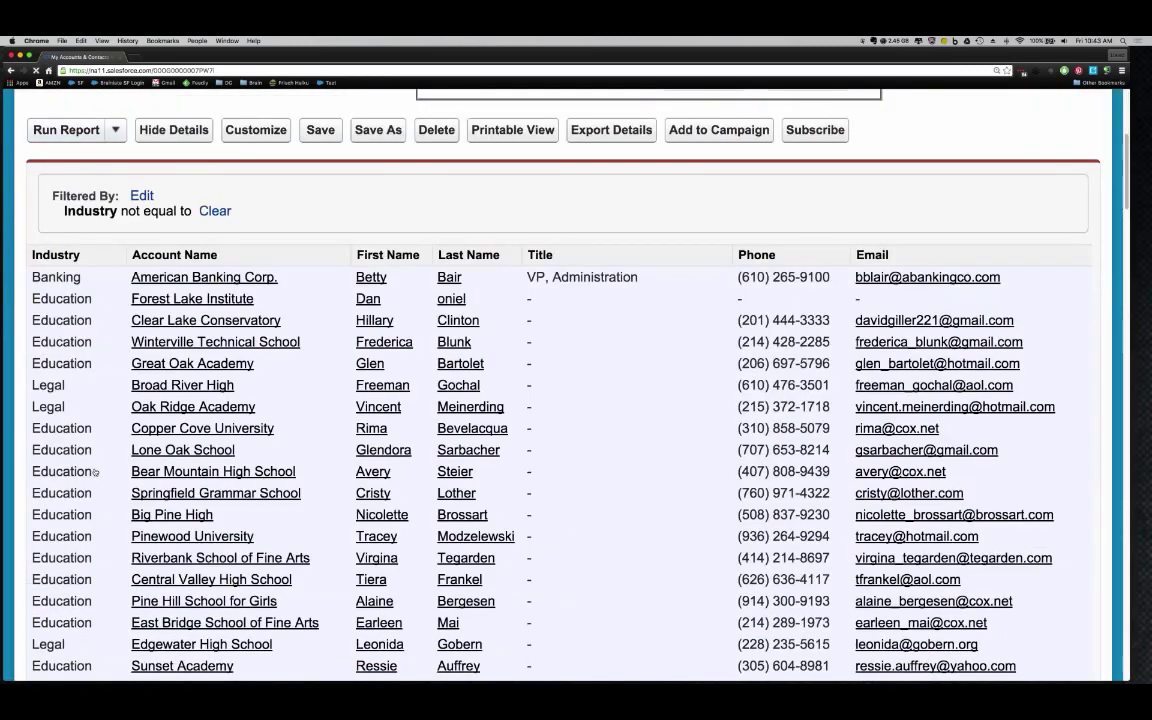
scroll(95, 472, up, 3)
scroll(100, 430, up, 1)
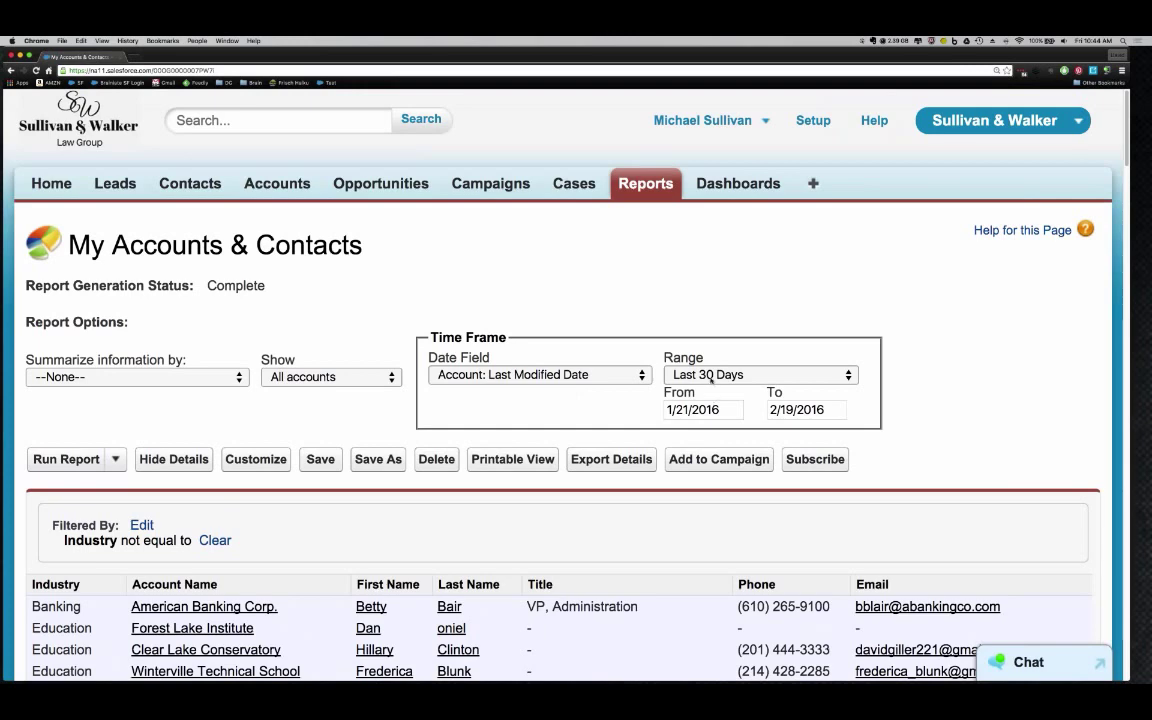
Step: Set a custom time frame range from 1/11/2016 to 1/15/2016 and run the report
click(711, 376)
scroll(711, 378, up, 5)
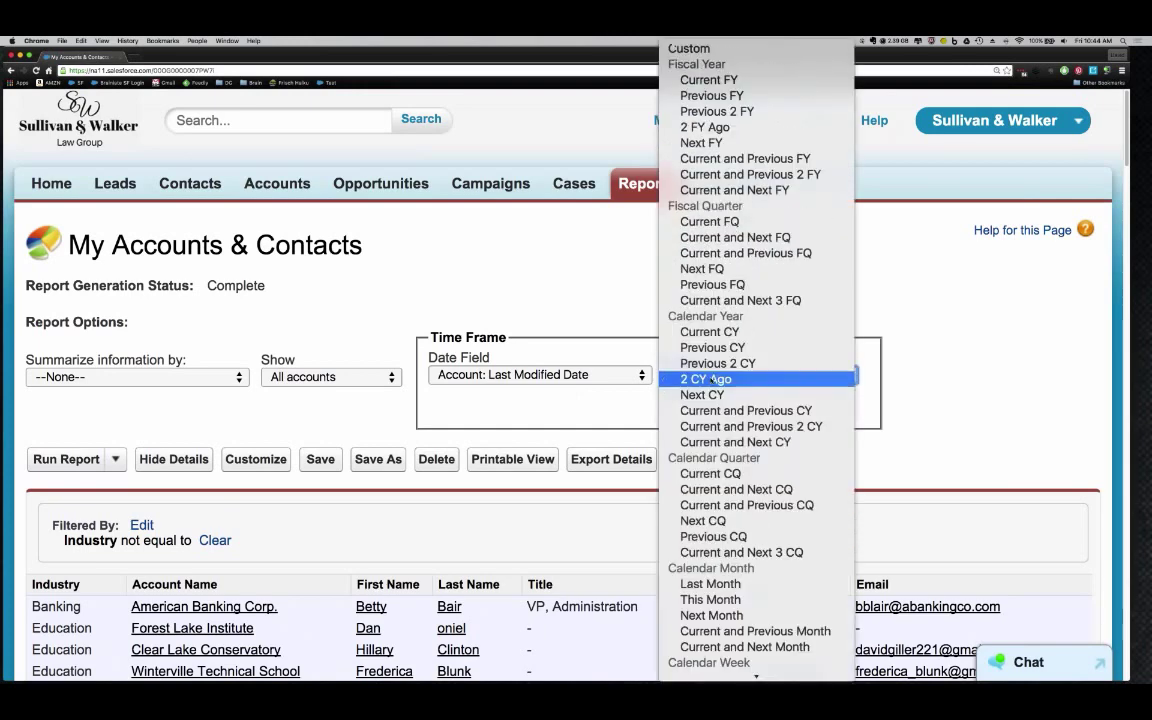
click(673, 49)
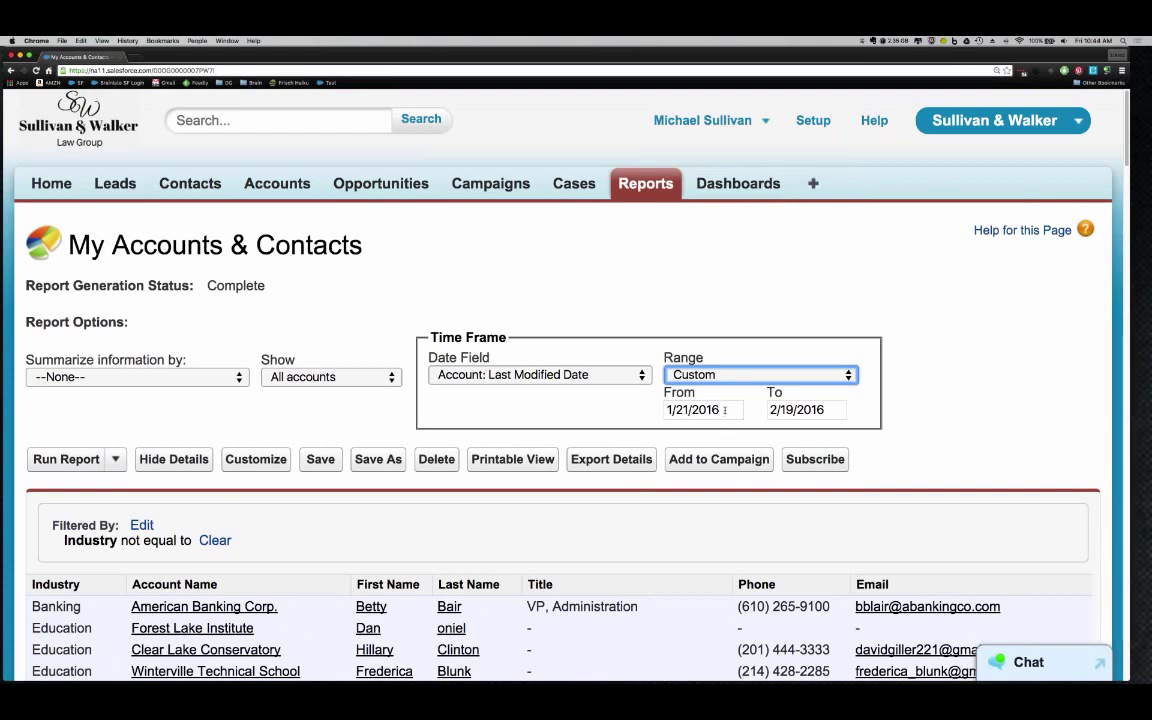
click(668, 409)
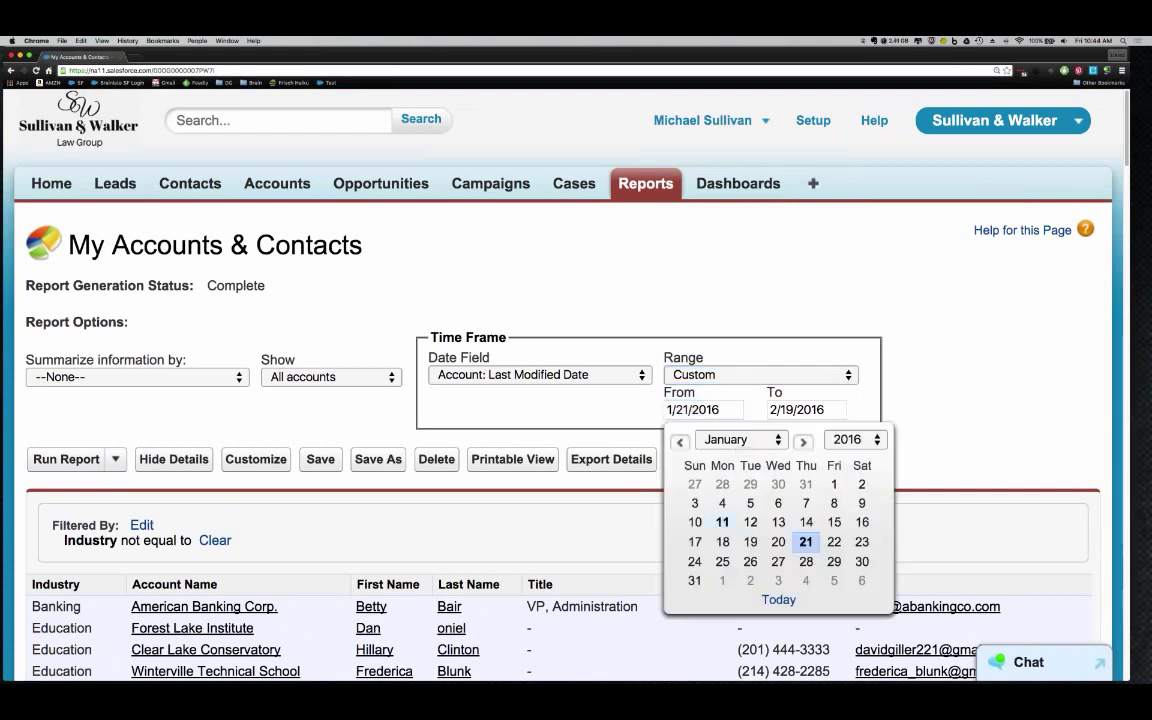
click(722, 521)
click(805, 410)
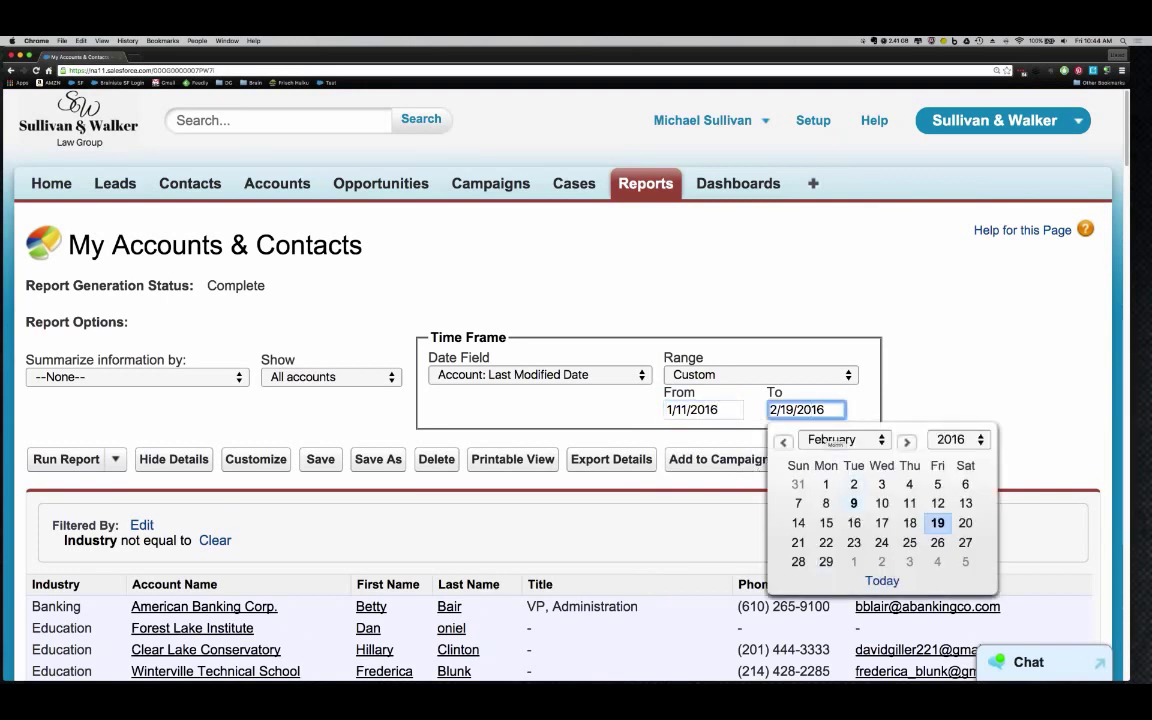
click(783, 441)
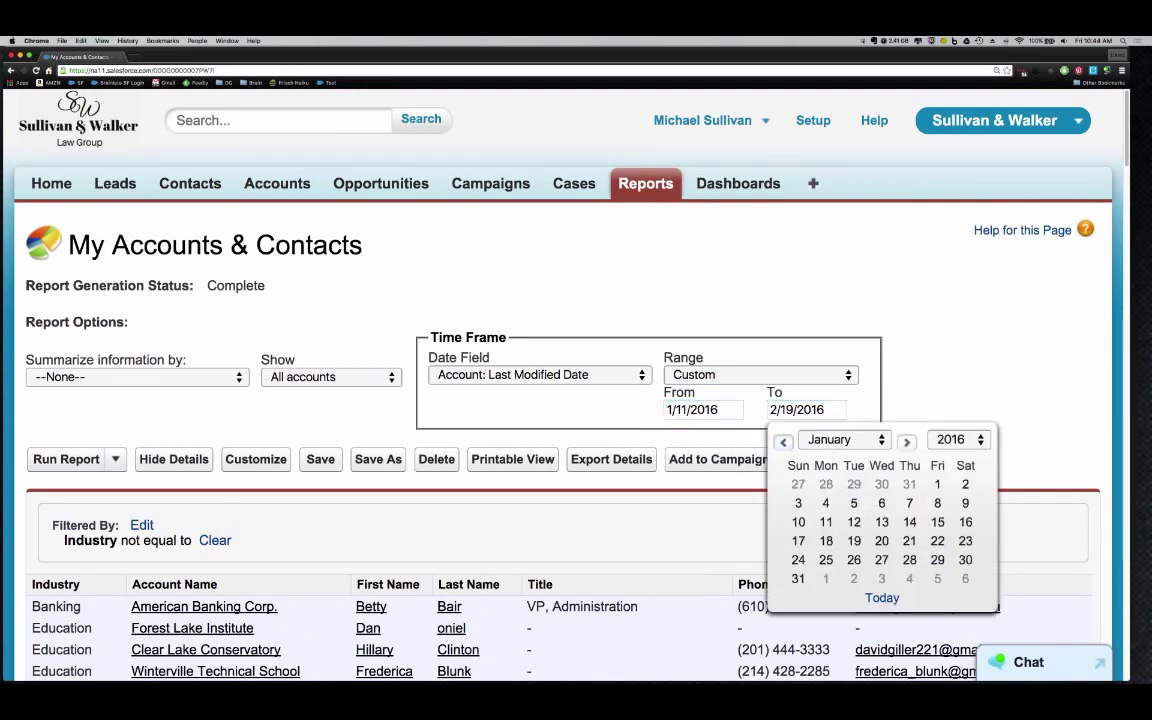
click(937, 522)
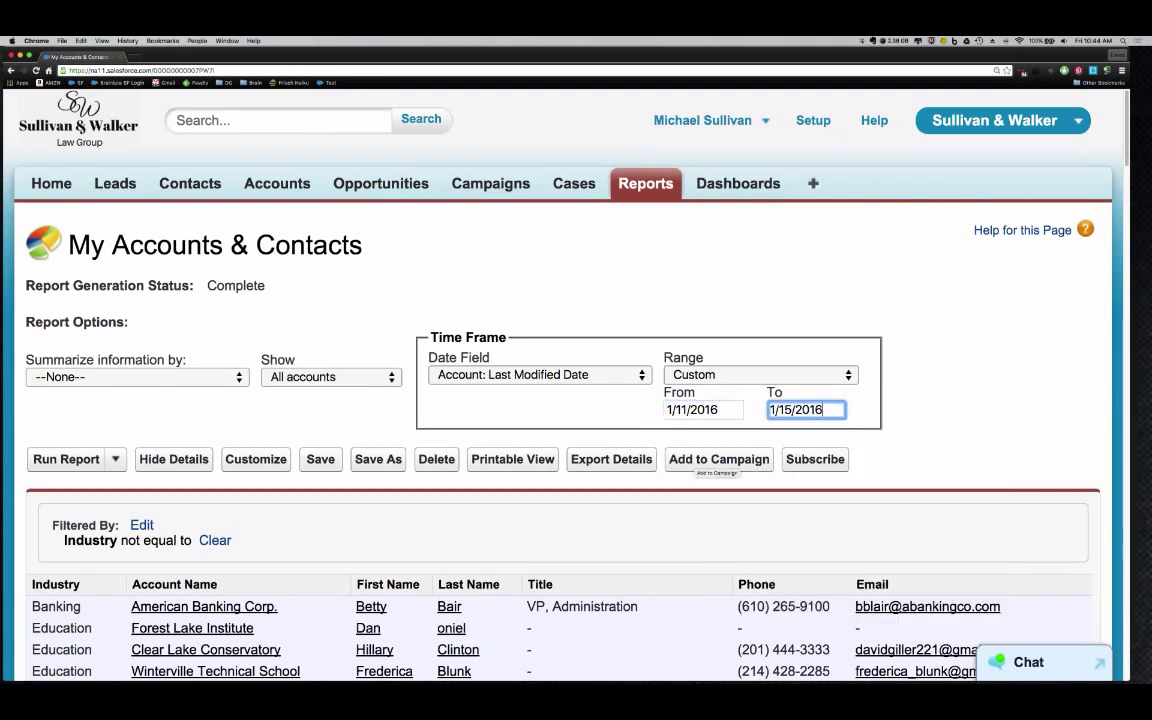
click(70, 459)
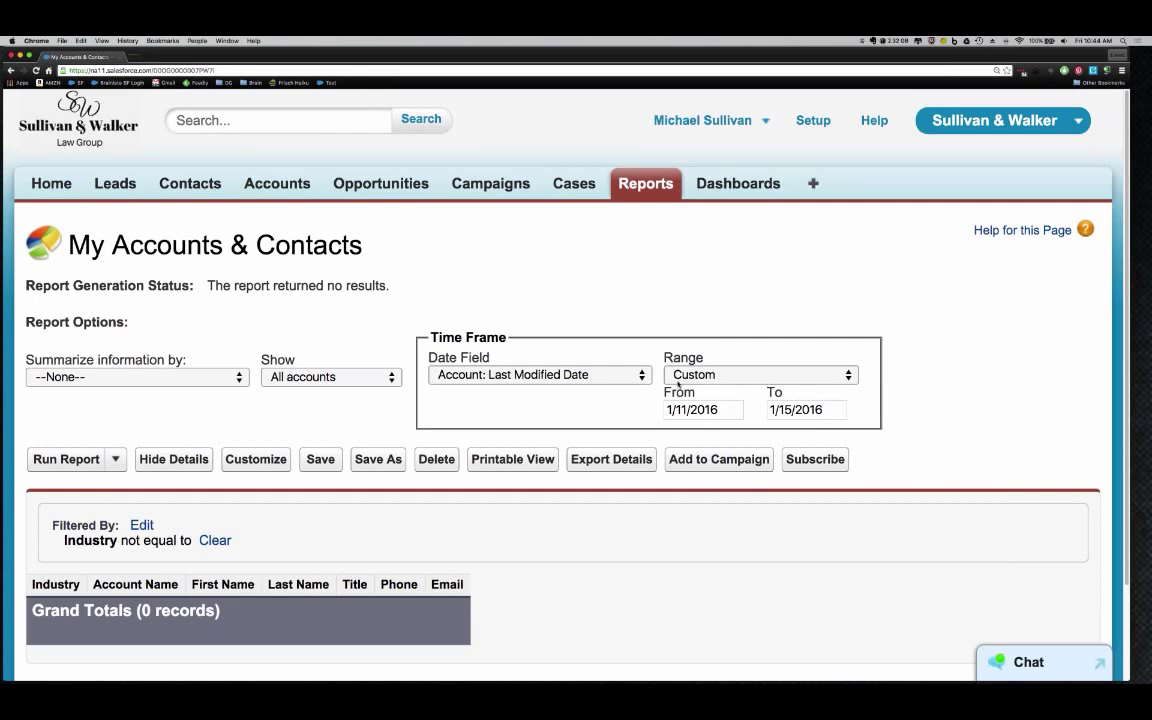
Step: Clear the From and To dates of the custom range and rerun the report
click(680, 376)
click(688, 378)
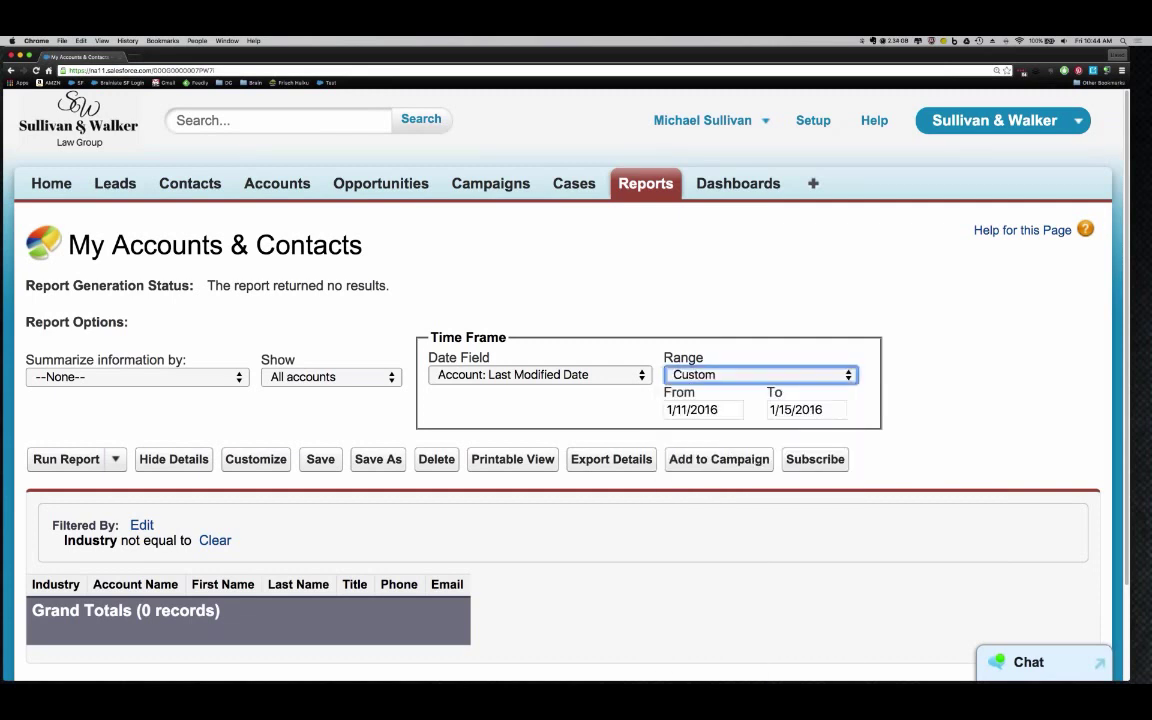
key(Tab)
key(BackSpace)
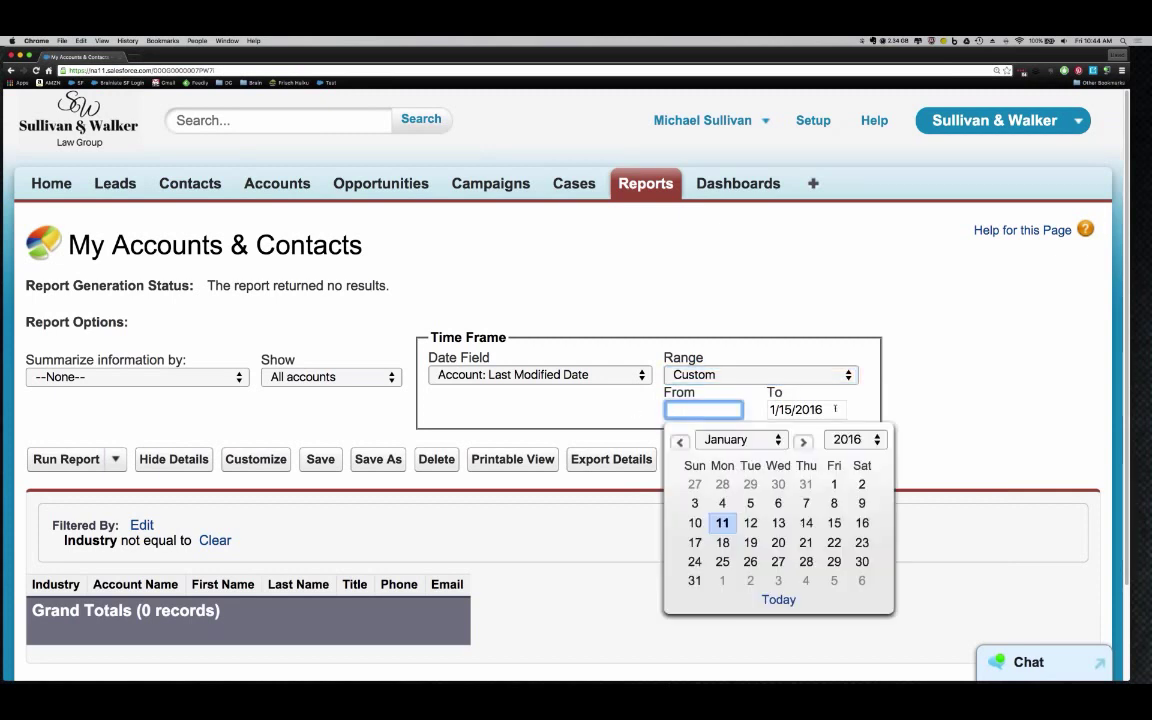
key(Tab)
key(BackSpace)
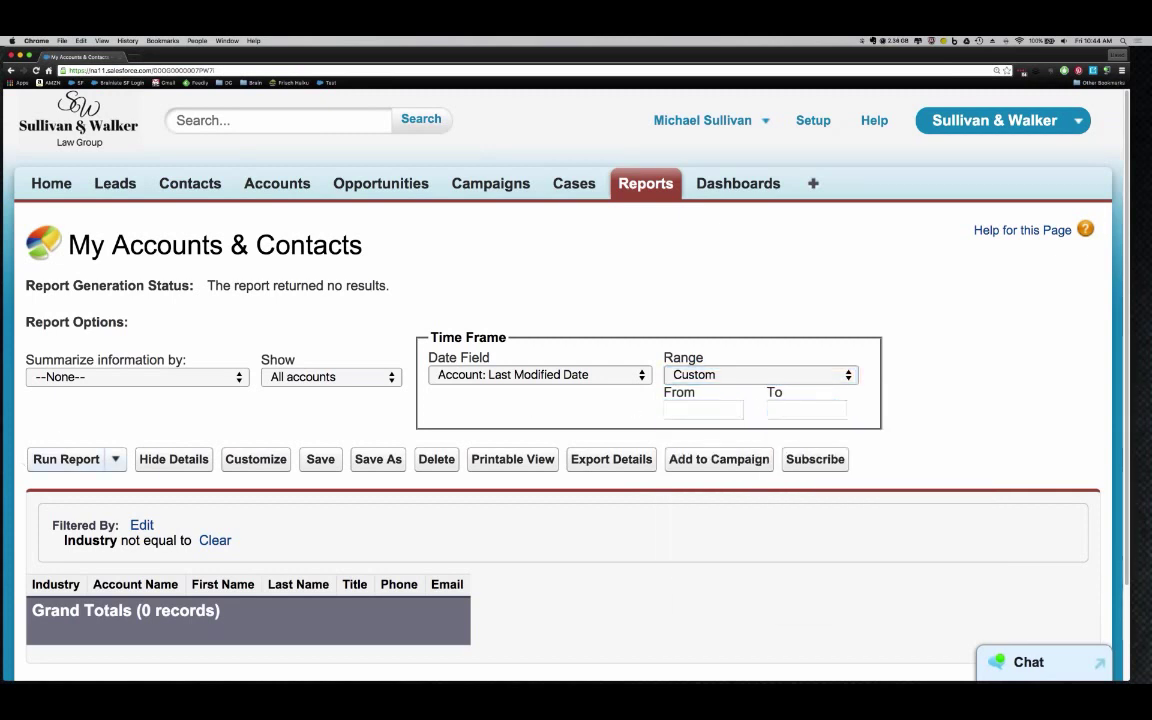
click(45, 459)
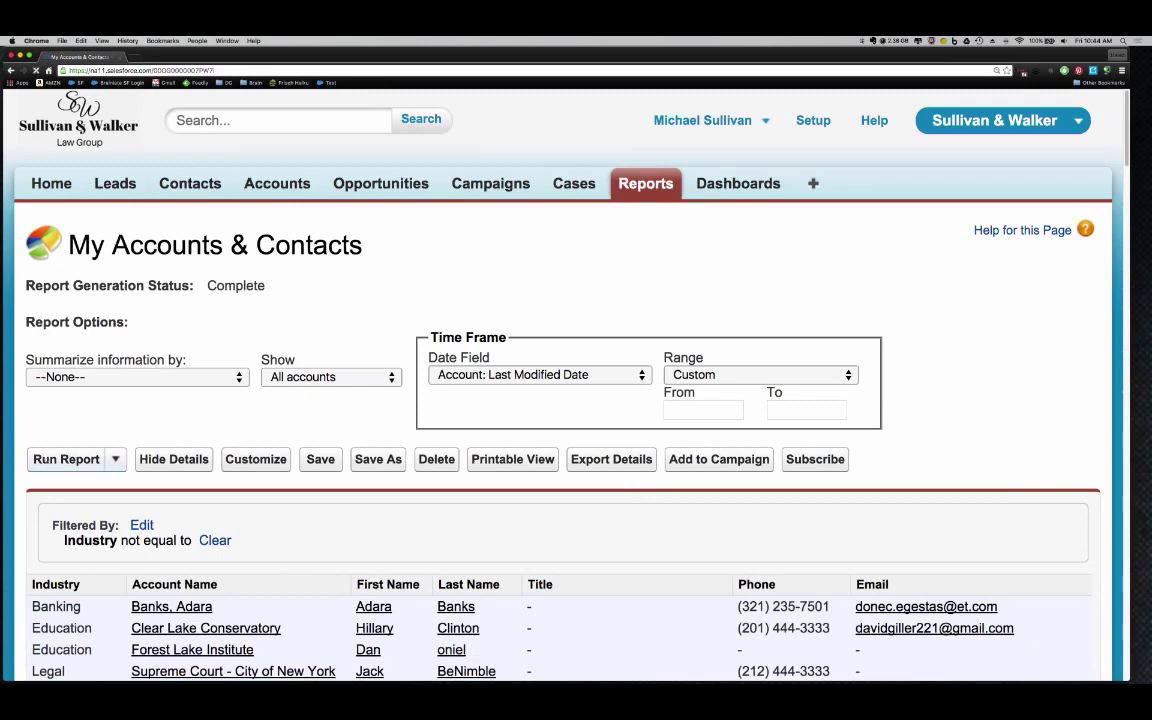
Step: Look at the options for running the report now or scheduling future runs, without choosing one
scroll(130, 540, down, 2)
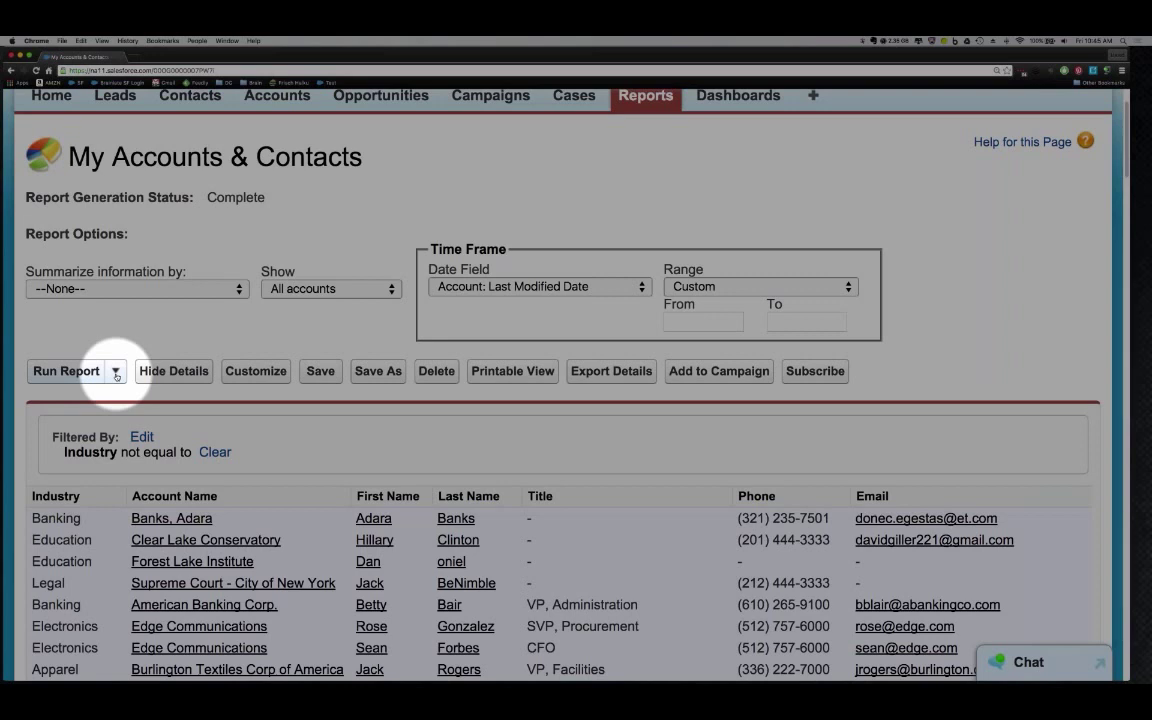
click(116, 372)
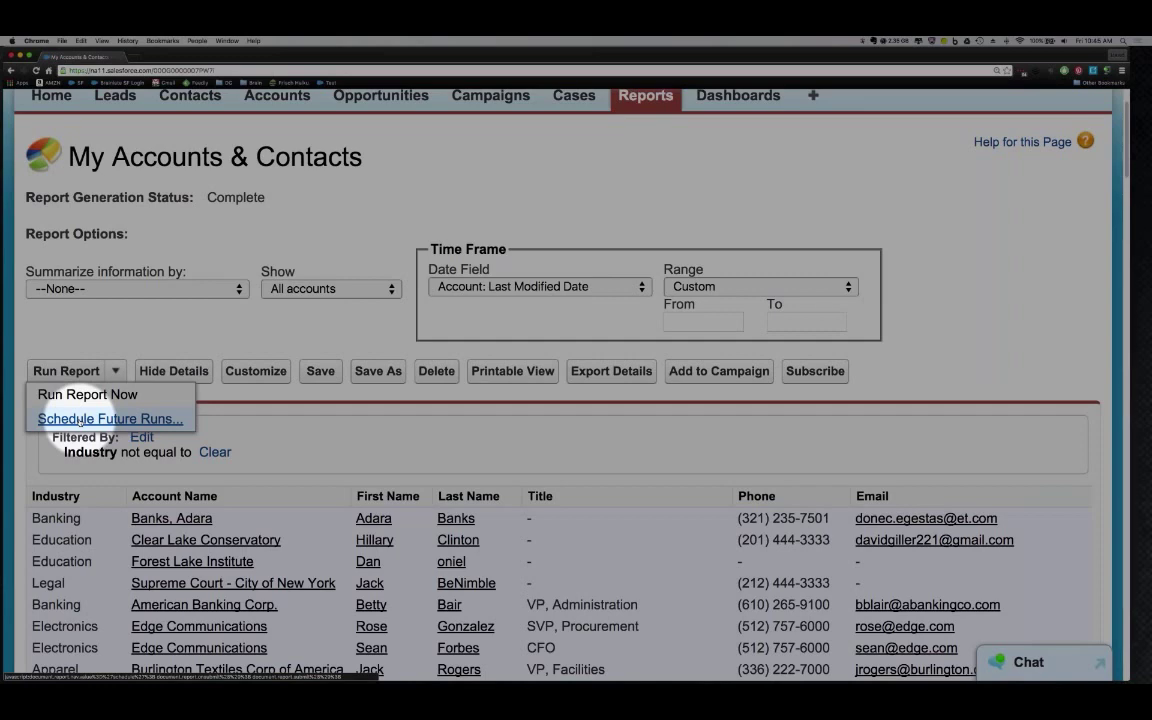
click(116, 345)
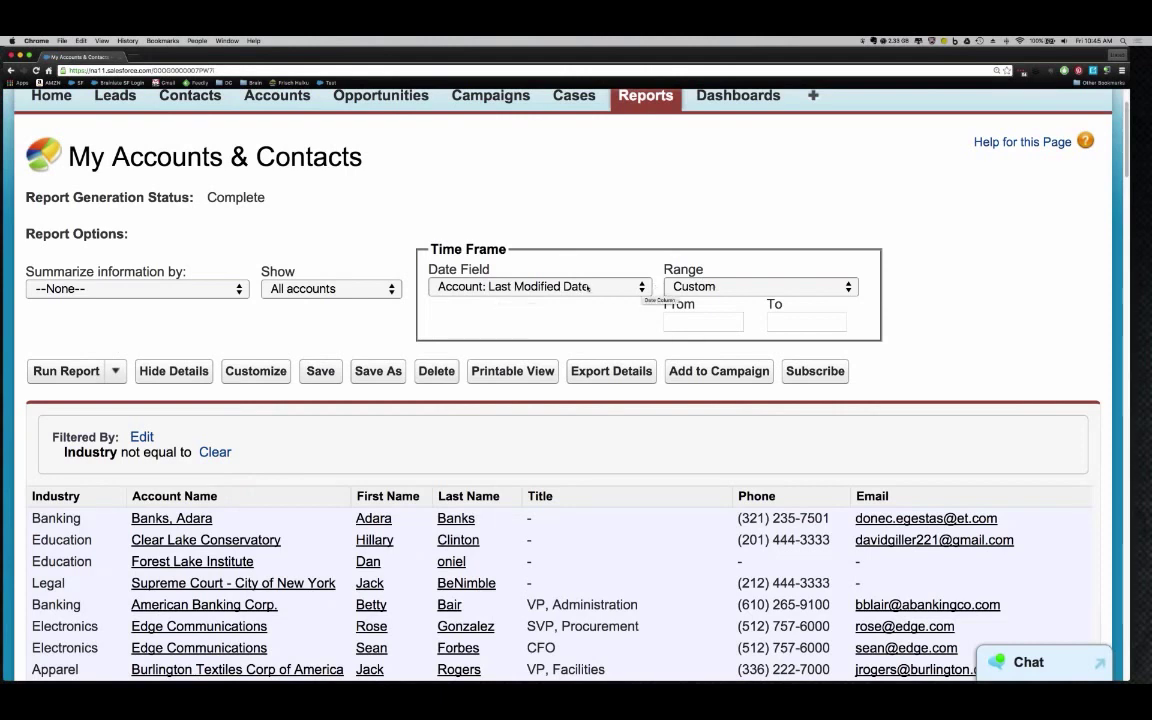
Step: Set the time frame's date field to Account: Created Date with a range of Last 7 Days
click(588, 287)
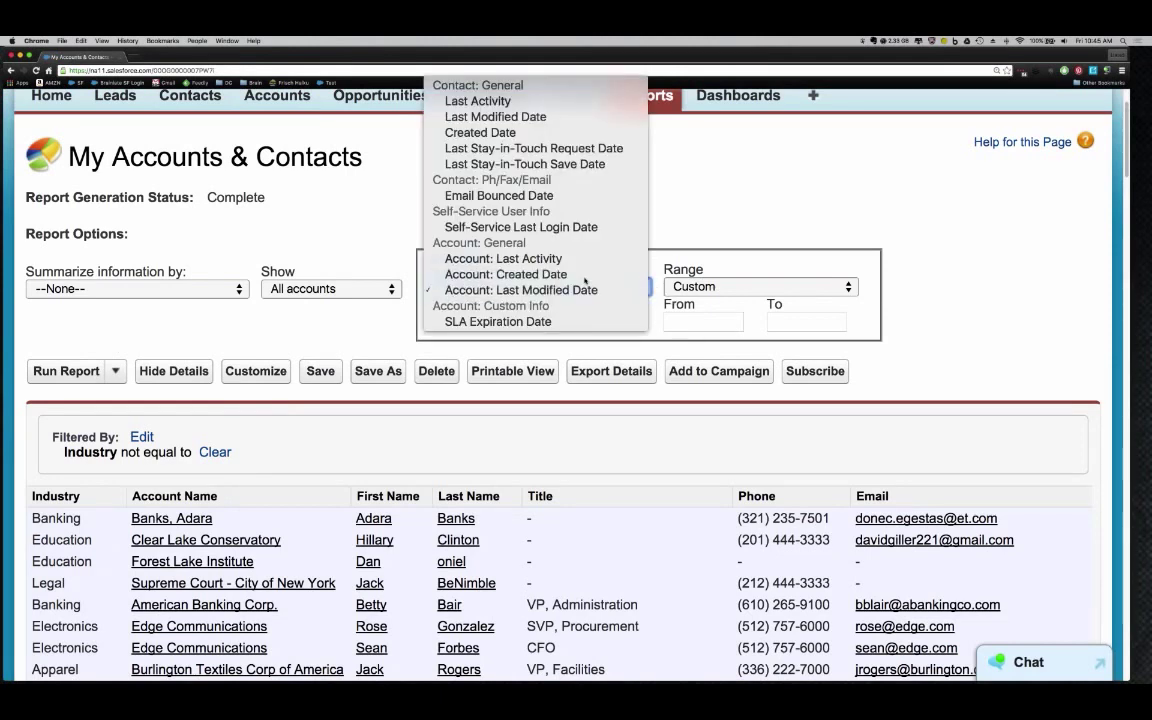
click(586, 274)
click(749, 287)
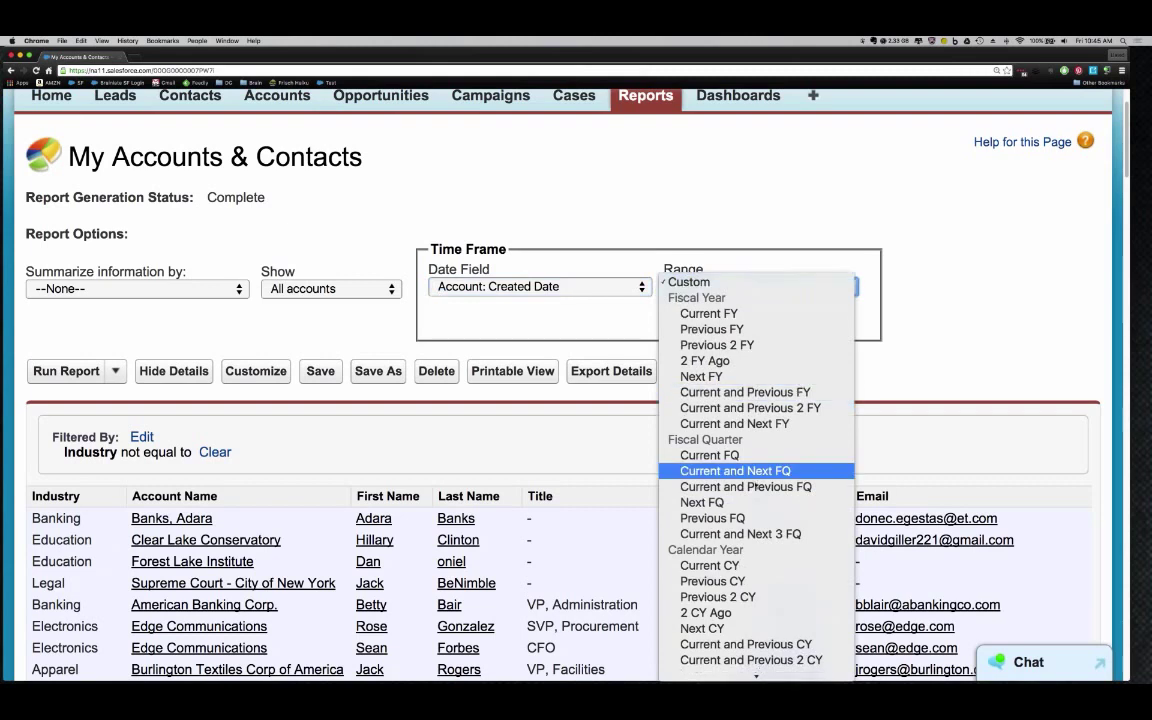
scroll(745, 470, down, 5)
click(740, 610)
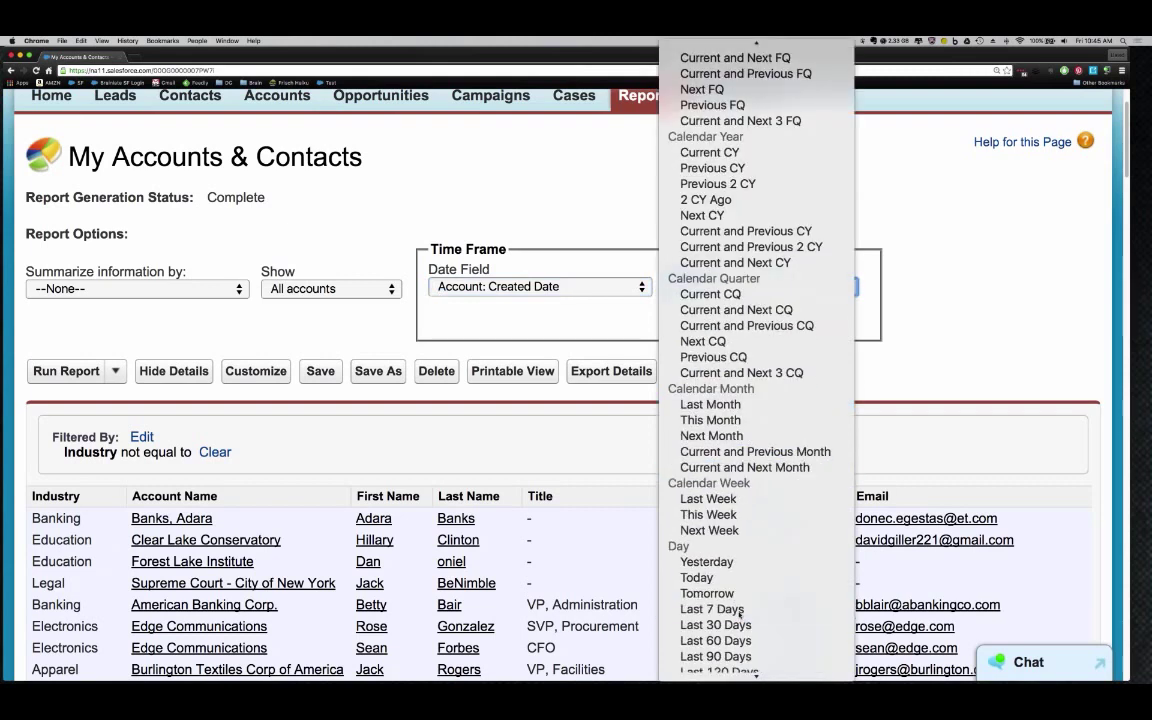
click(596, 330)
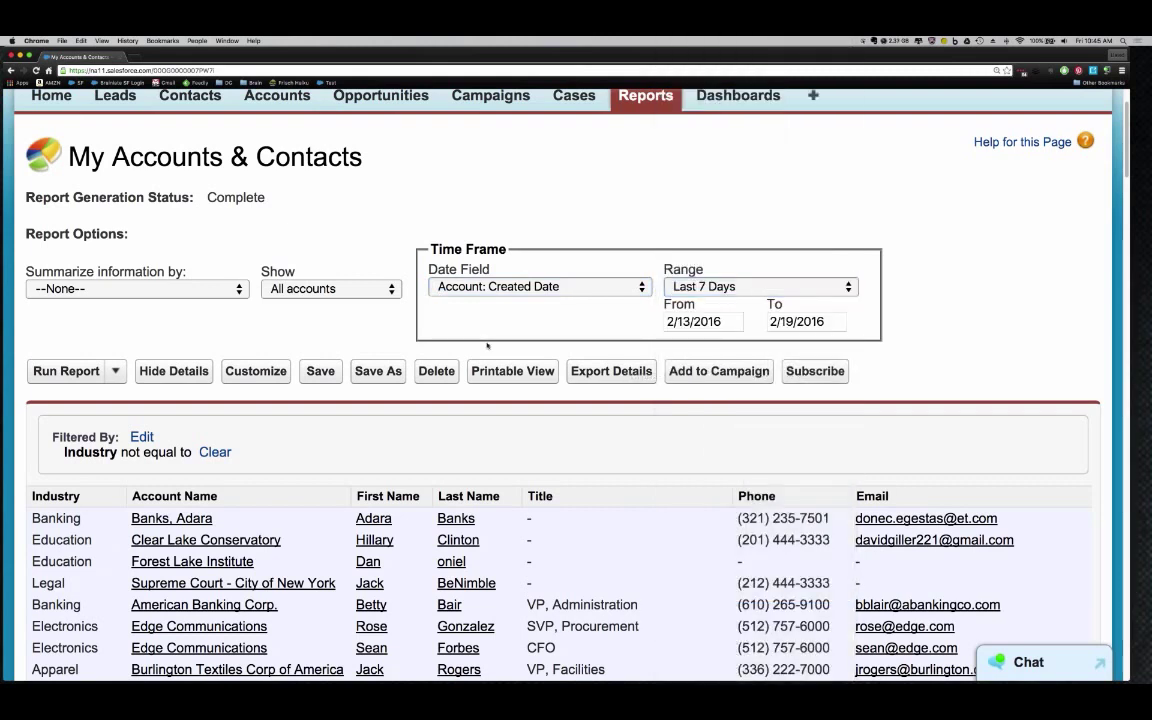
Step: Limit the report to My accounts and run it
click(312, 288)
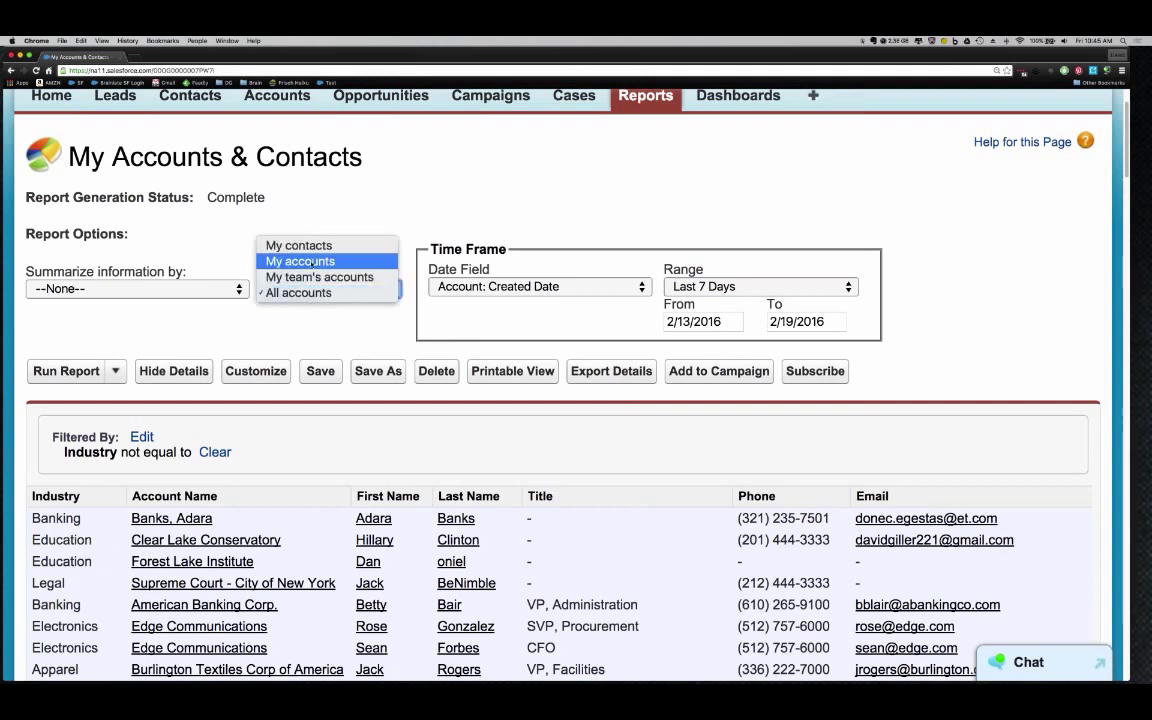
click(296, 260)
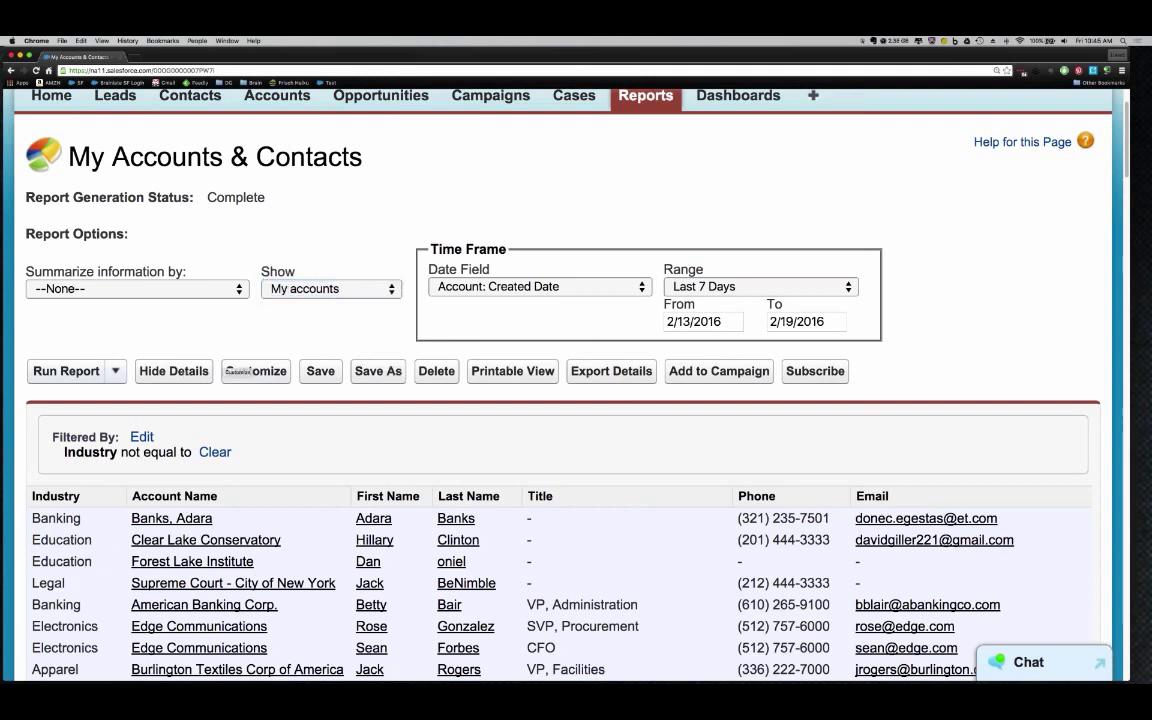
click(66, 371)
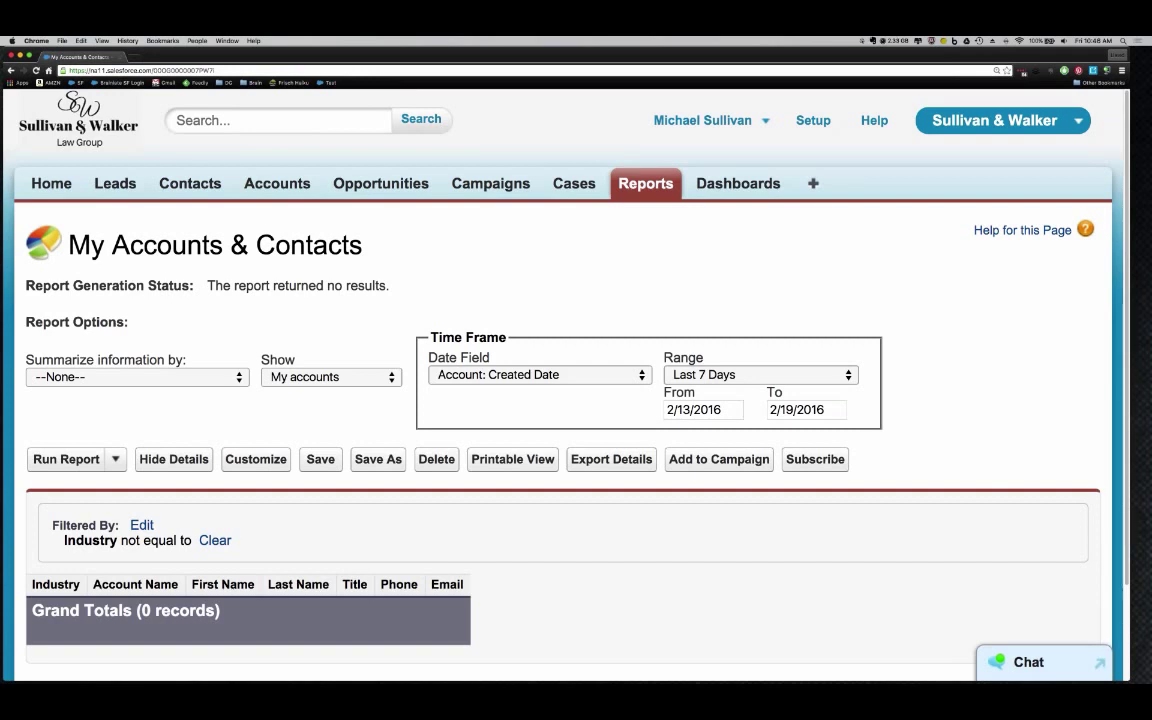
Step: Open the scheduling of future runs for the My Accounts & Contacts report
click(115, 461)
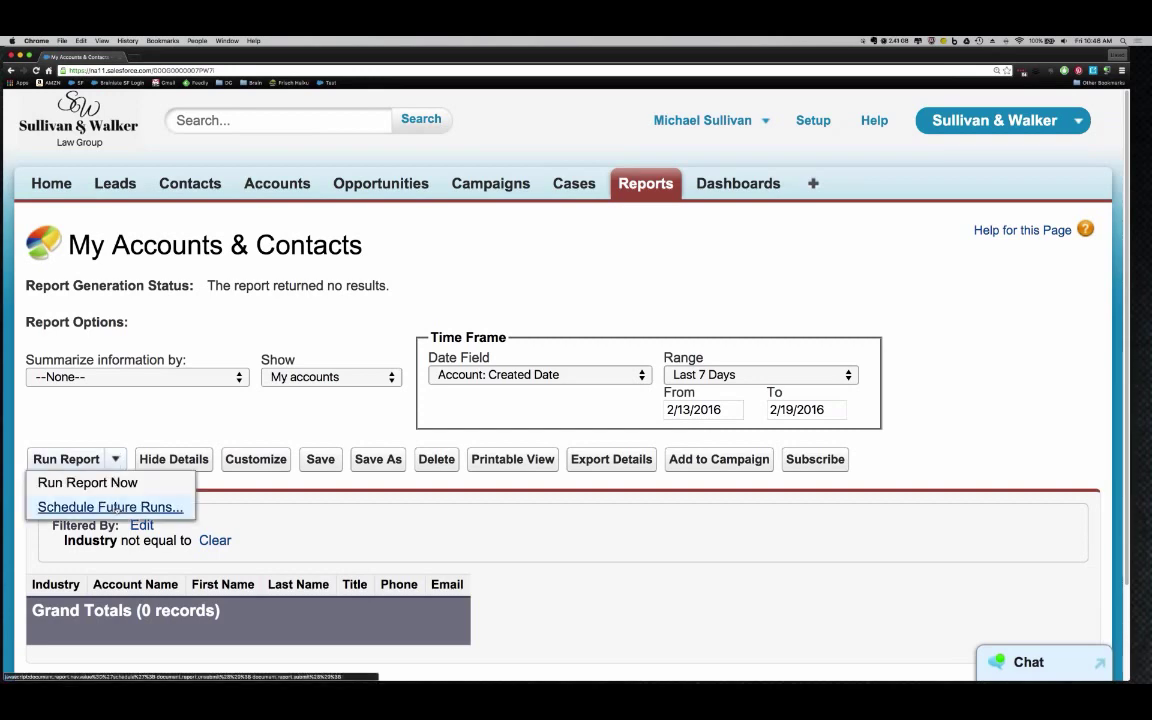
click(116, 508)
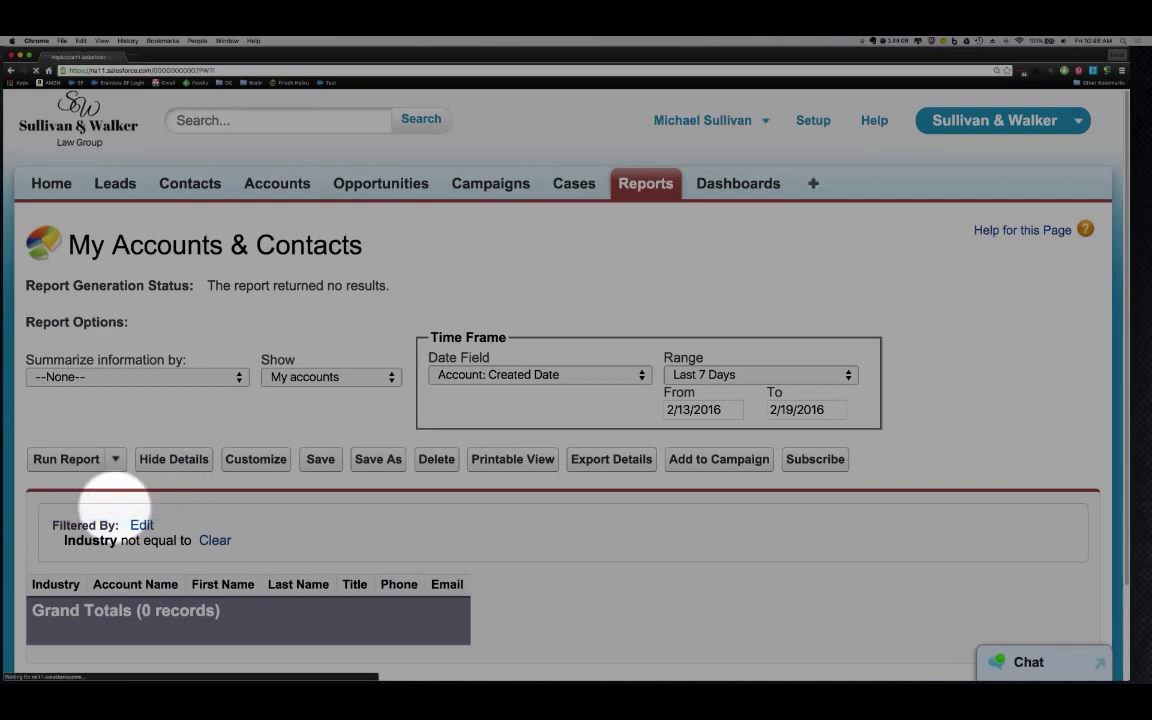
Step: Set the report schedule's frequency to Weekly, recurring every Friday
scroll(116, 525, down, 1)
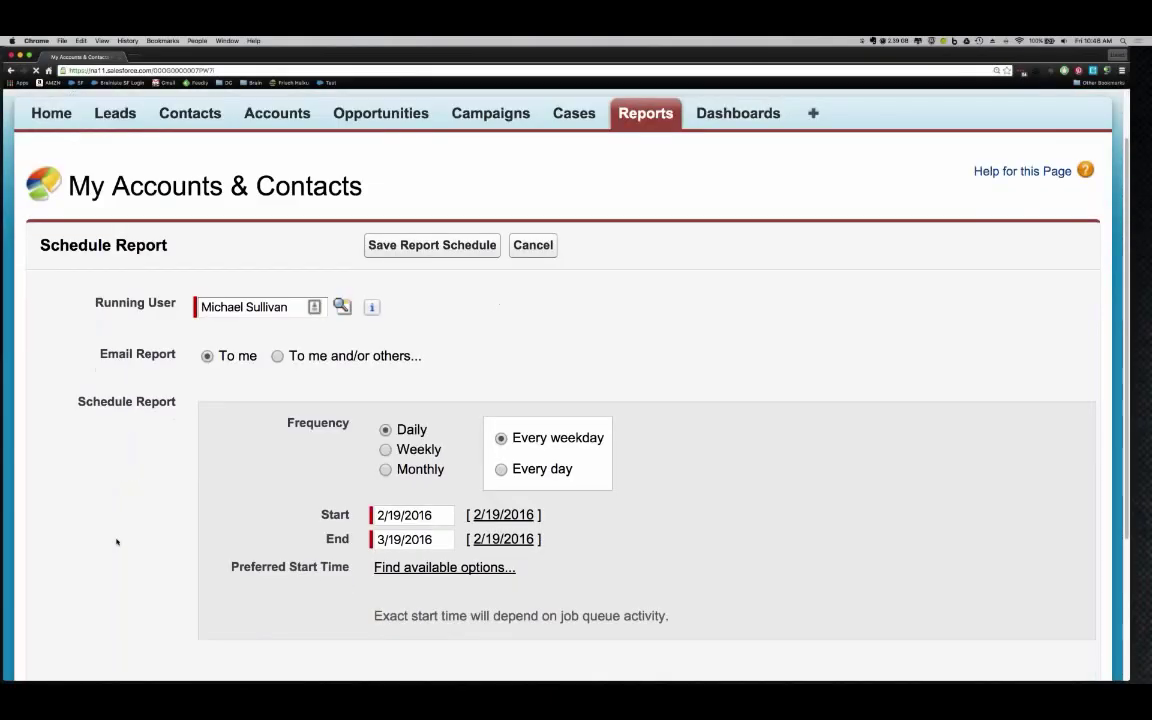
scroll(116, 541, down, 2)
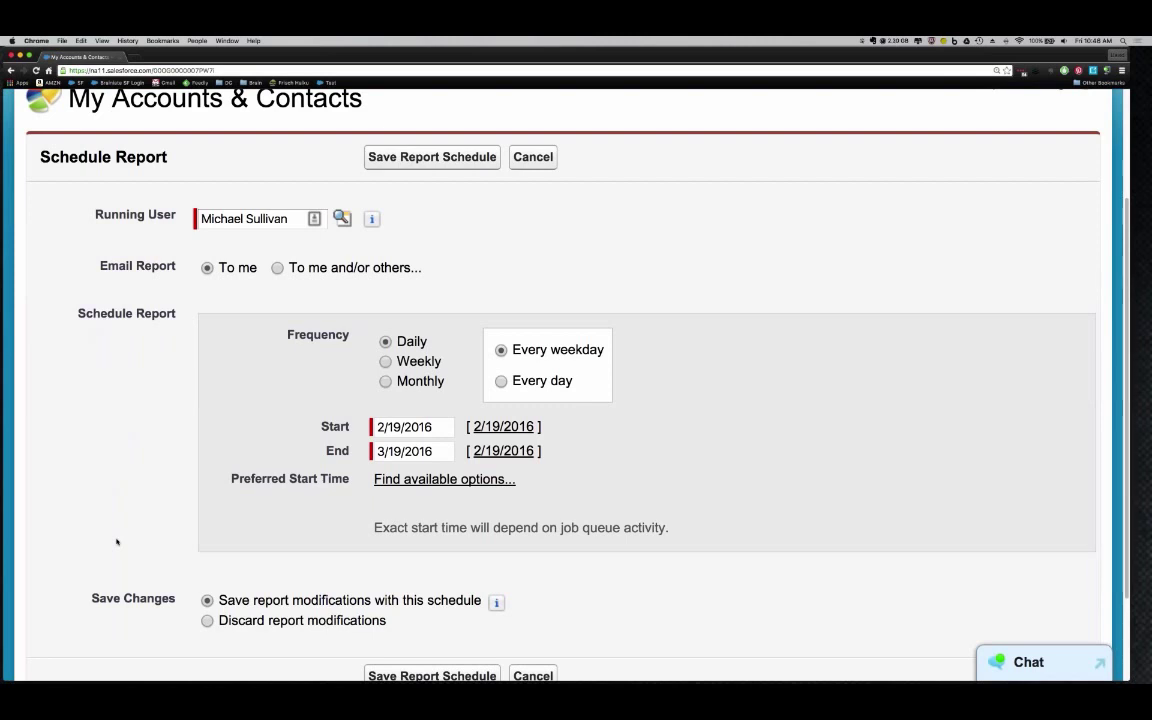
click(386, 363)
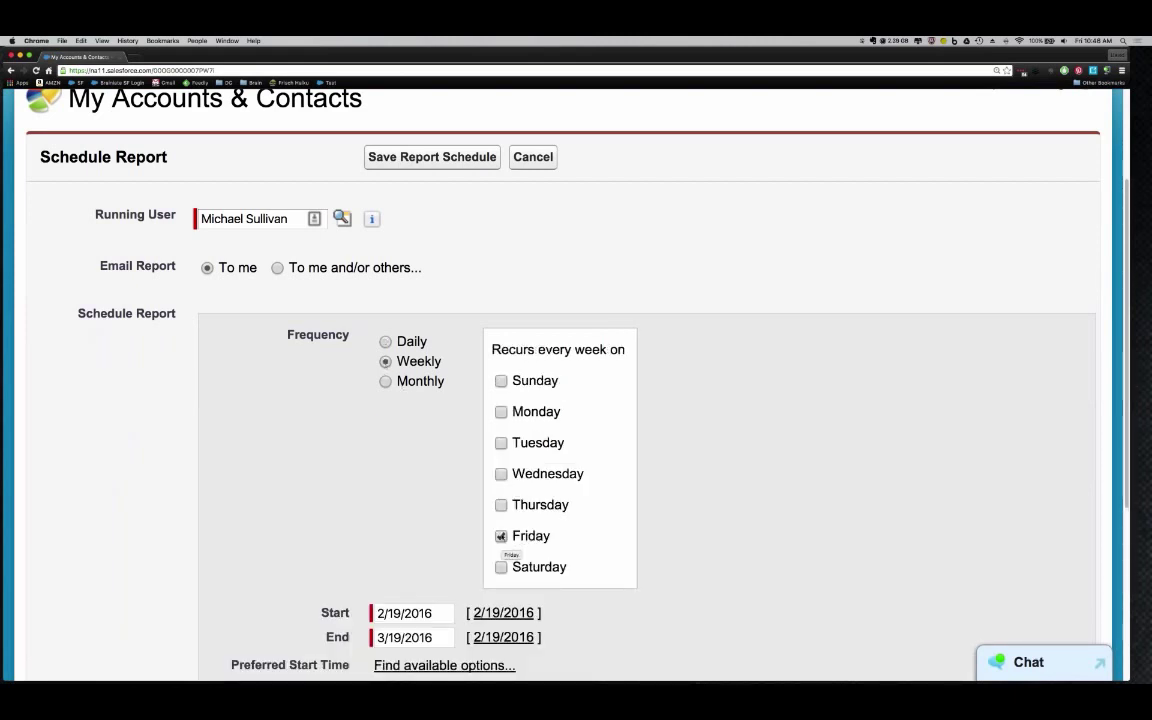
Step: Set the schedule to start on 2/19/2016 and end on 7/1/2016
scroll(422, 548, down, 3)
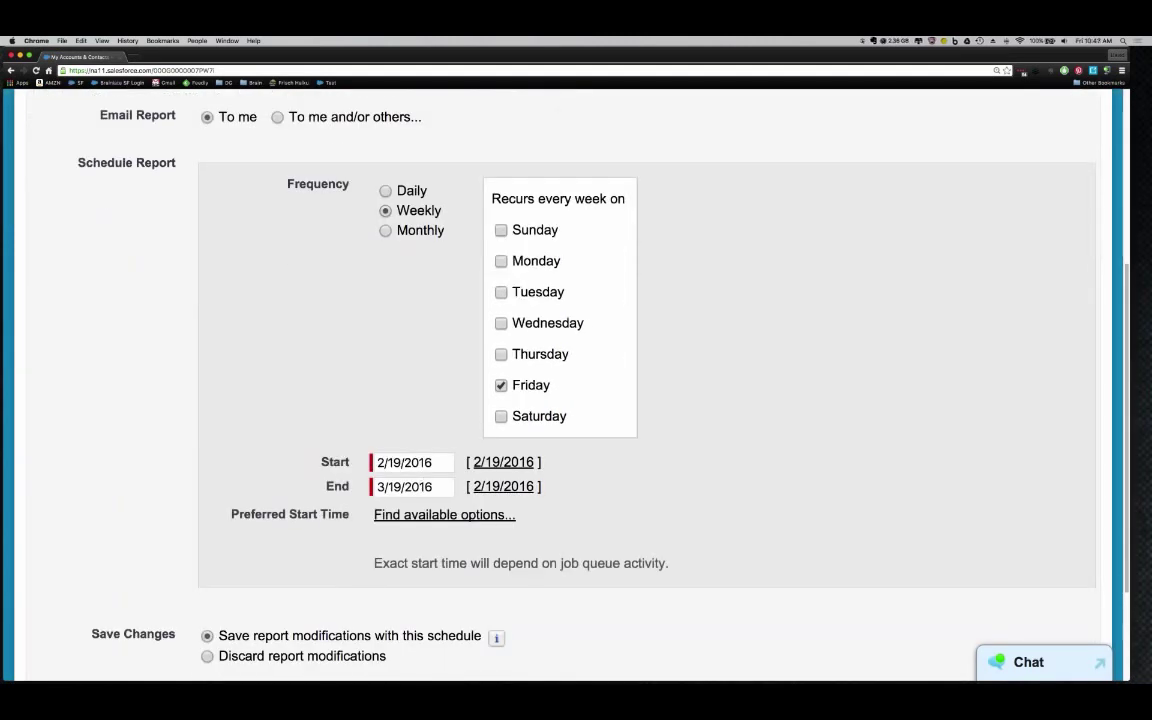
click(410, 462)
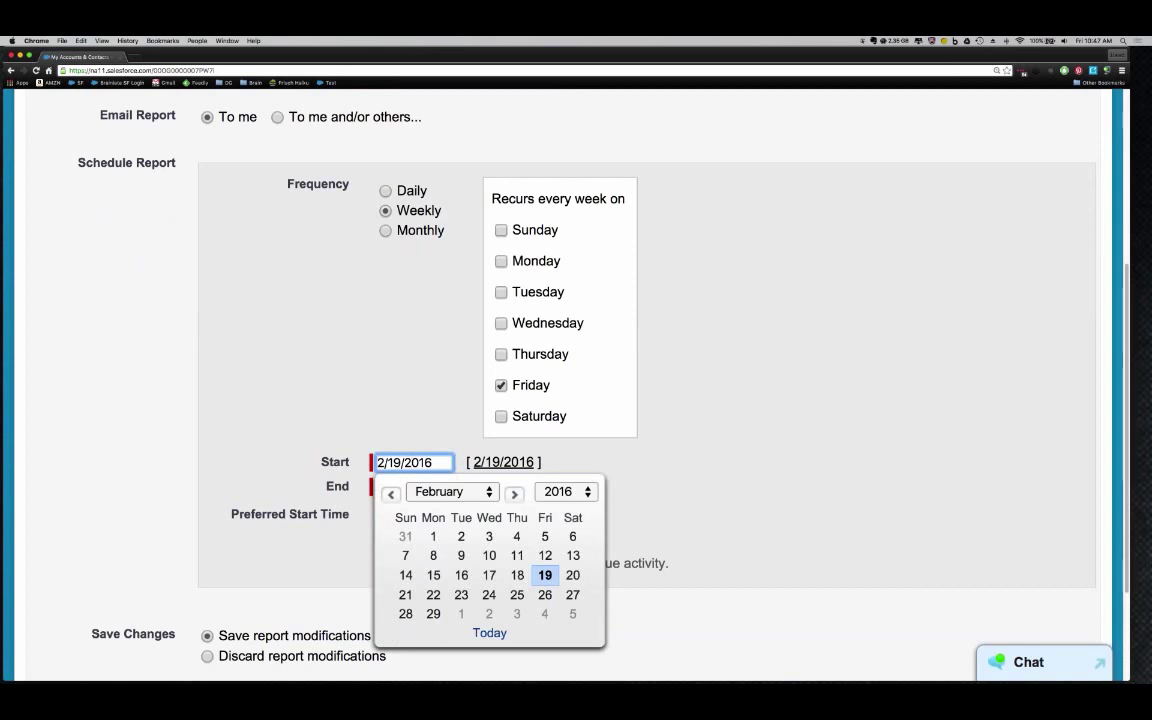
click(541, 577)
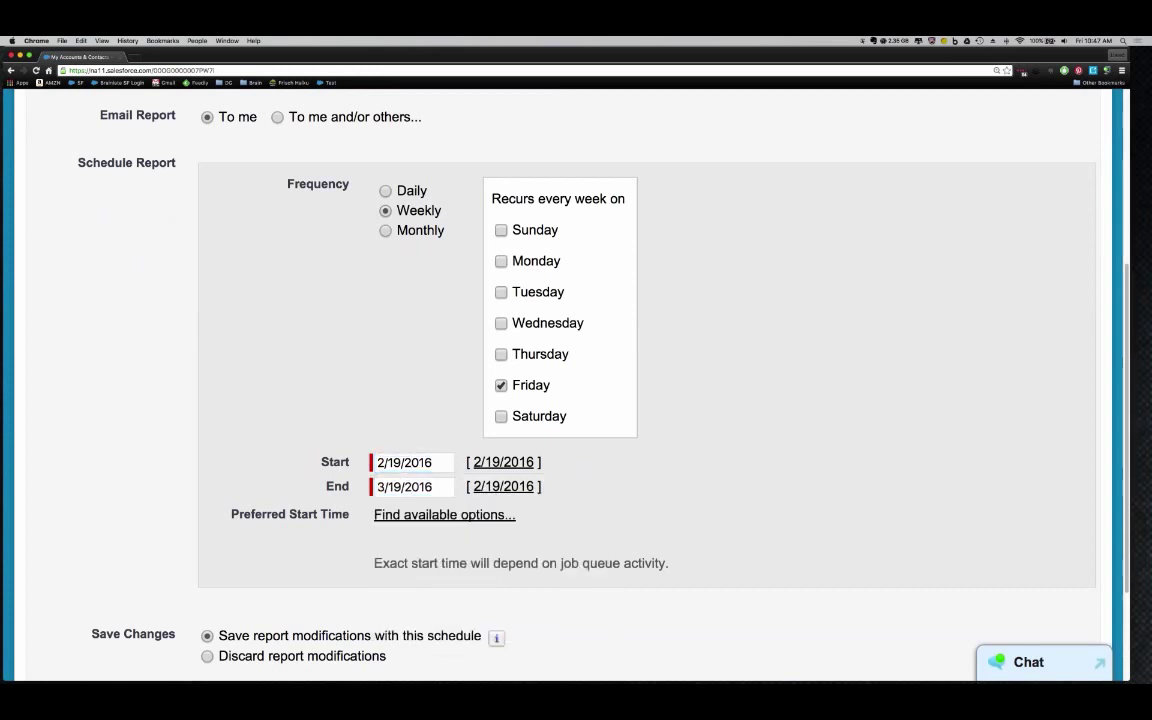
click(412, 486)
click(515, 518)
click(515, 518)
click(515, 518)
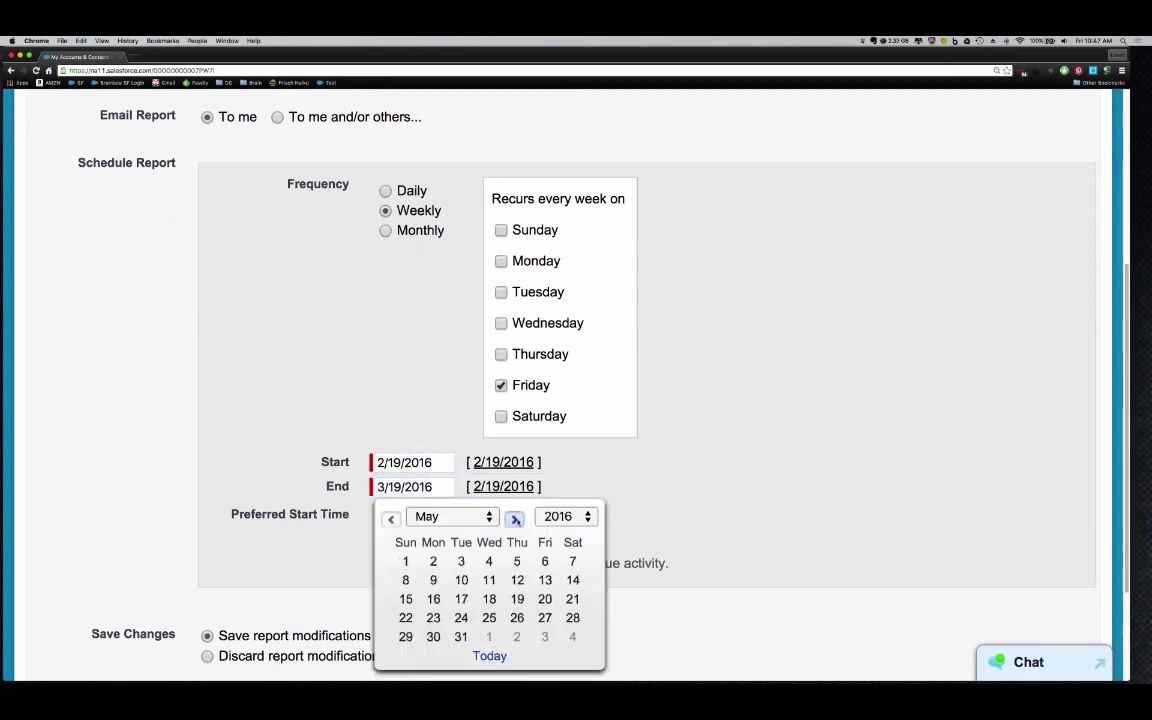
click(515, 518)
click(543, 637)
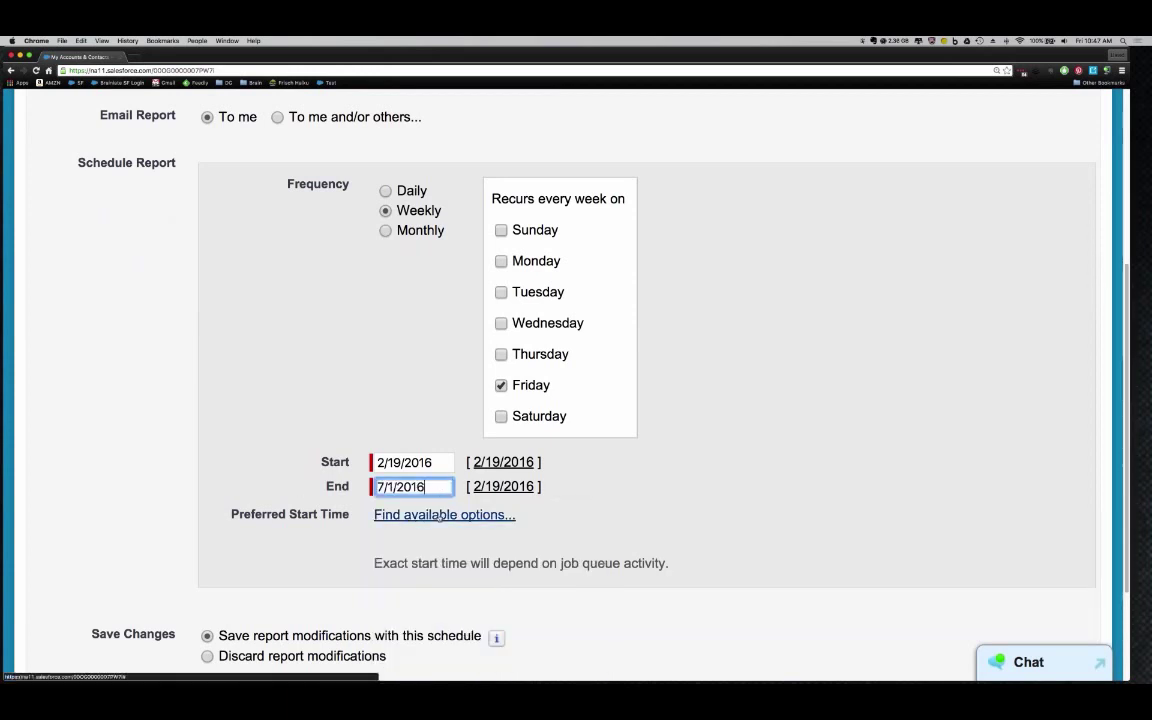
Step: Find the available preferred start times for the schedule and choose 7:00 PM
click(488, 514)
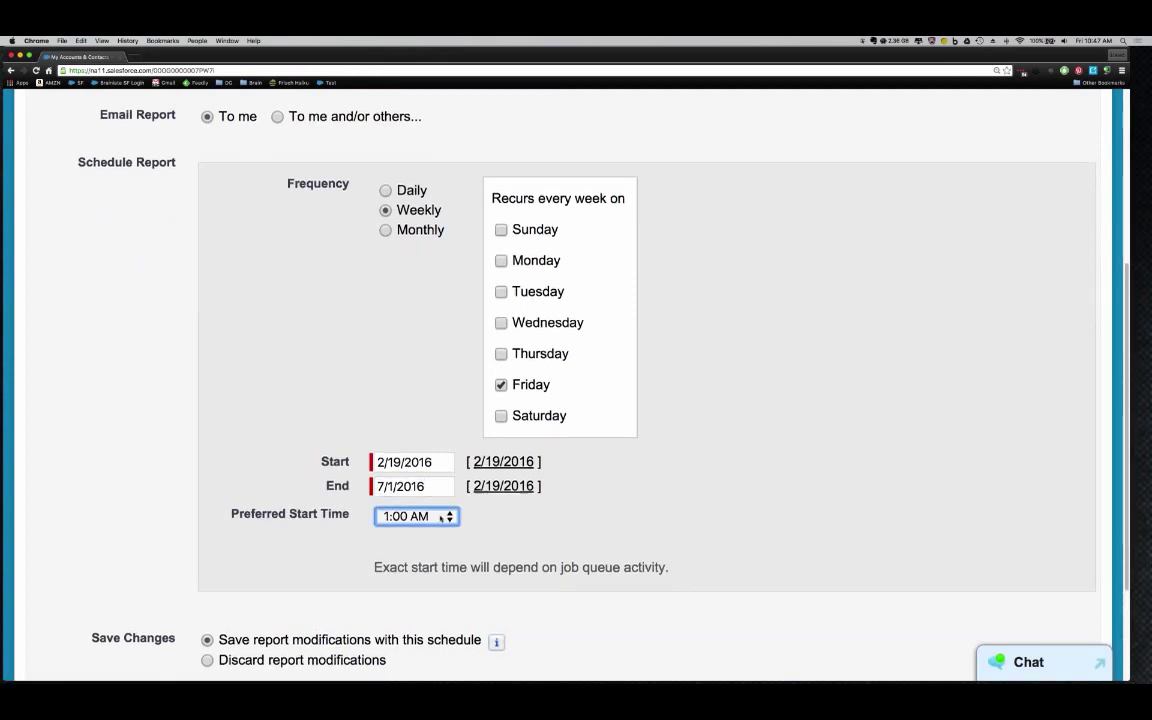
scroll(440, 519, down, 1)
click(430, 472)
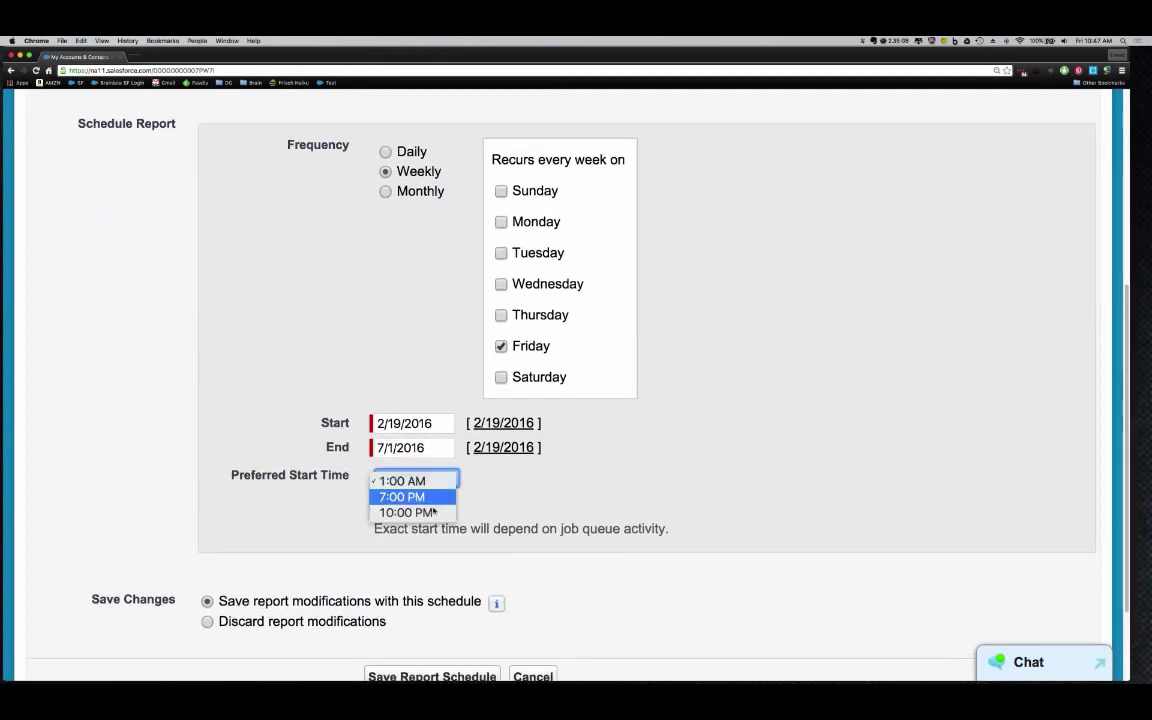
click(433, 496)
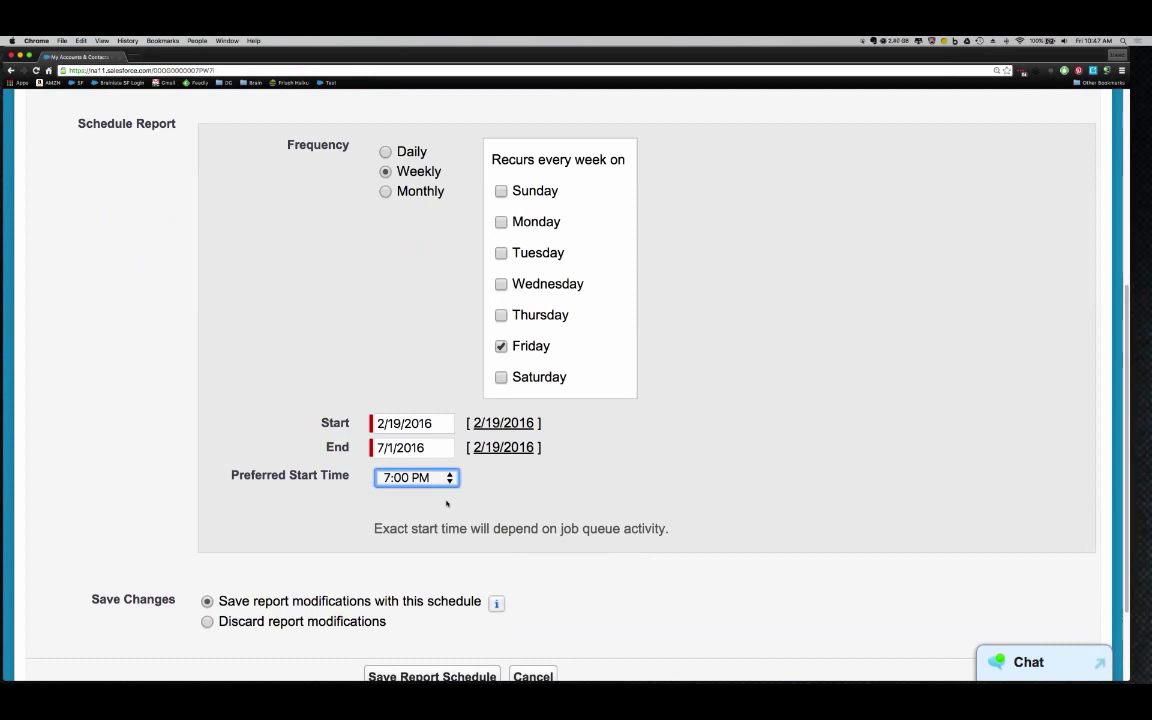
Step: Set the report to be emailed to me and/or others, and list Users as the possible recipients
scroll(447, 503, up, 5)
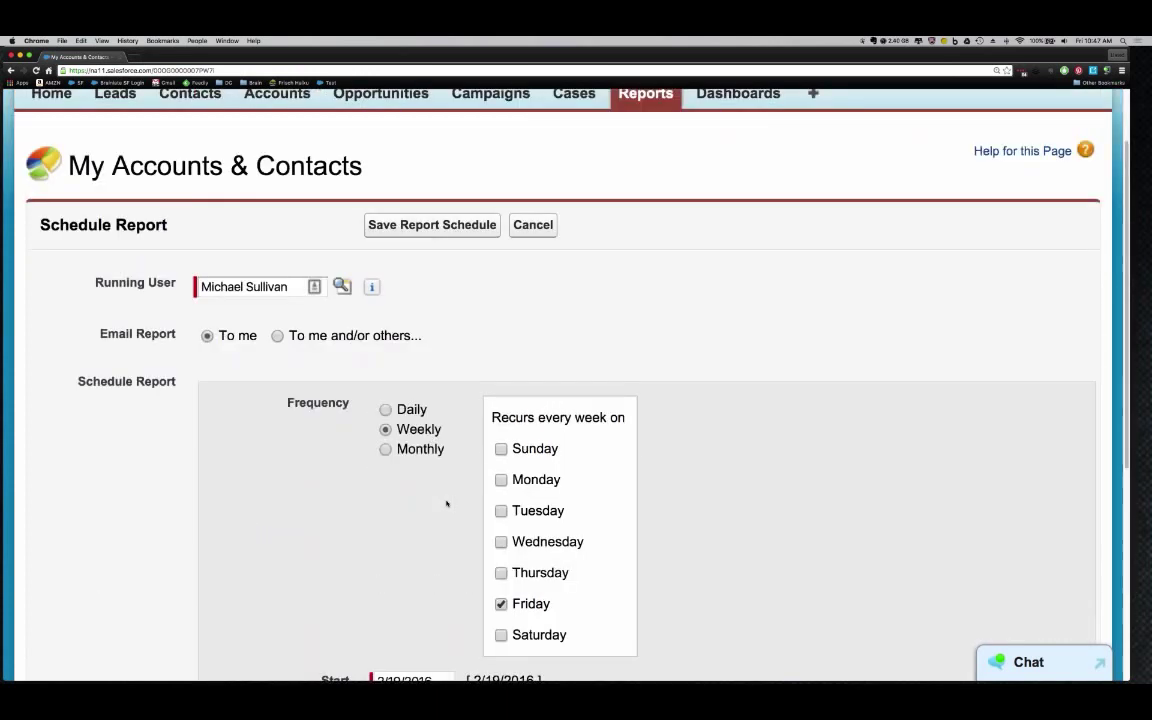
click(277, 337)
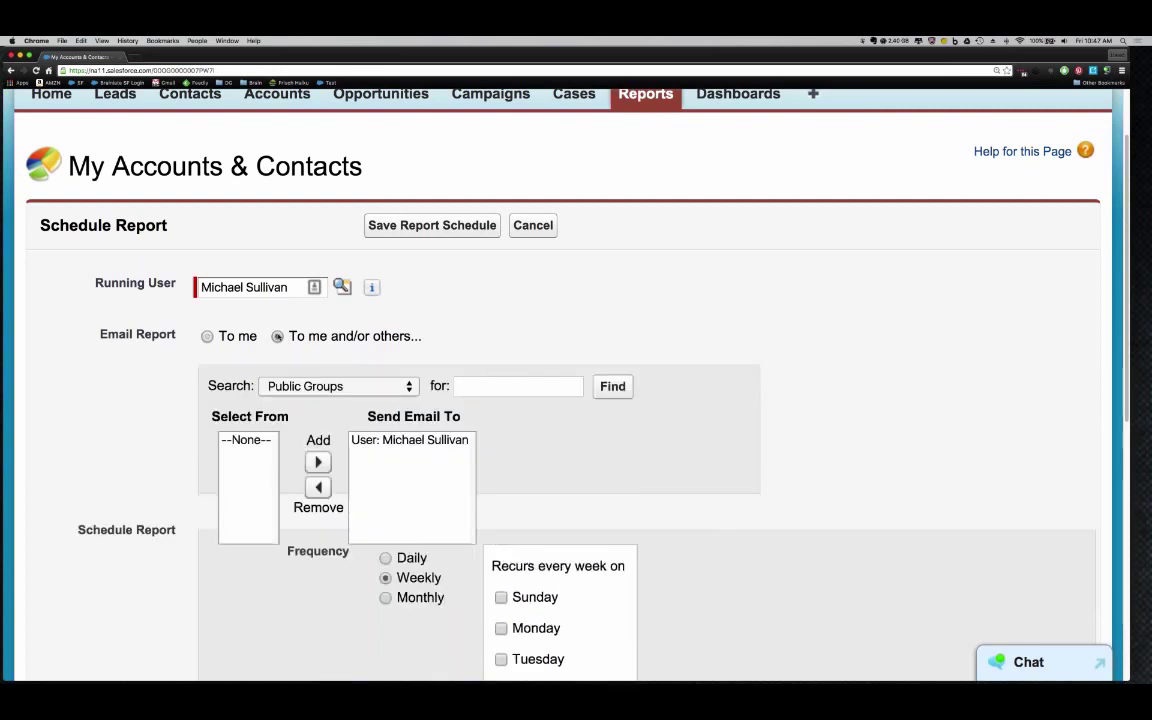
click(319, 386)
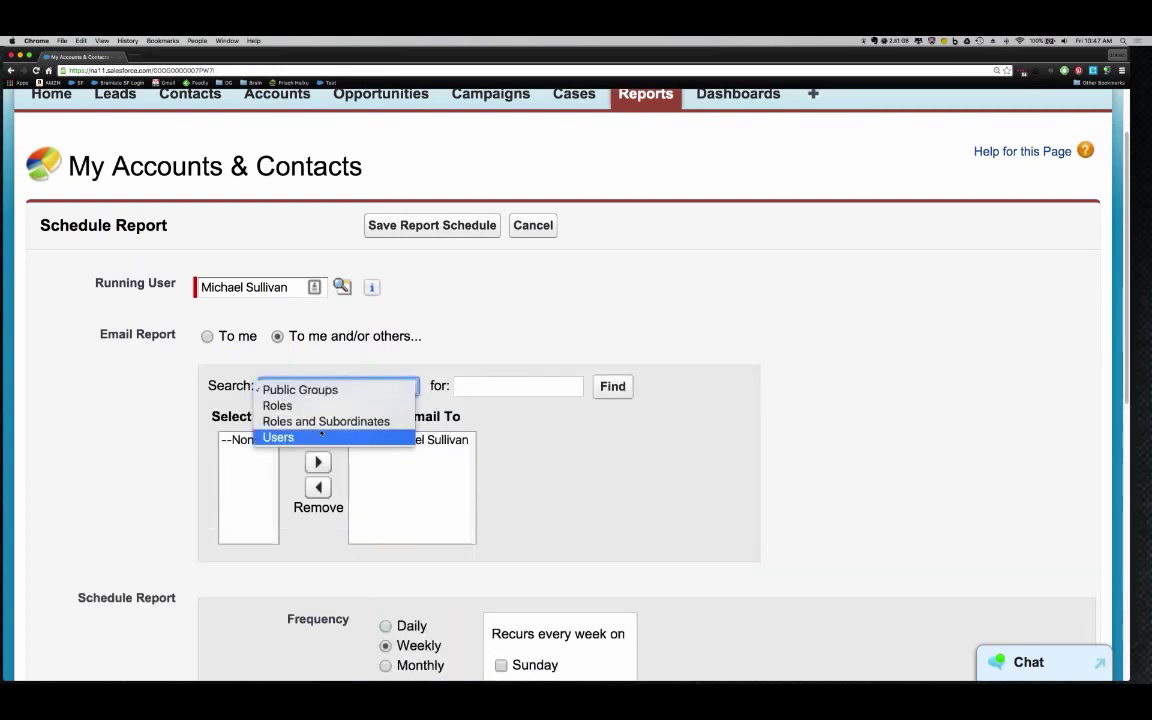
click(321, 436)
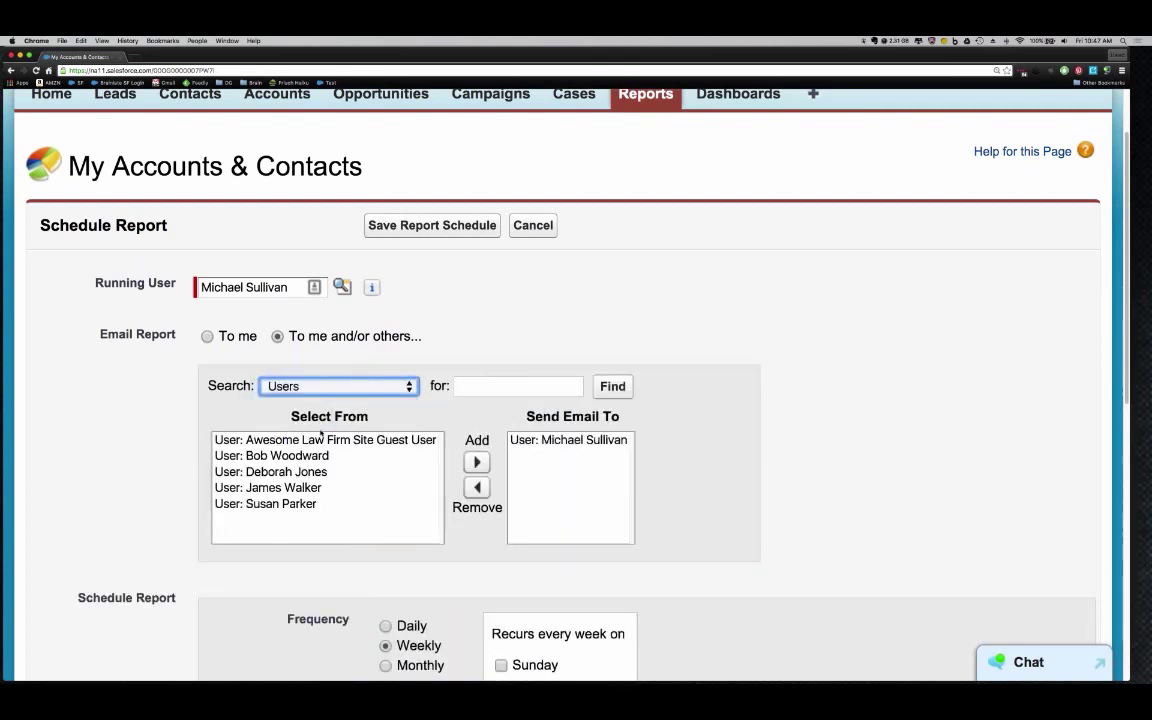
click(323, 385)
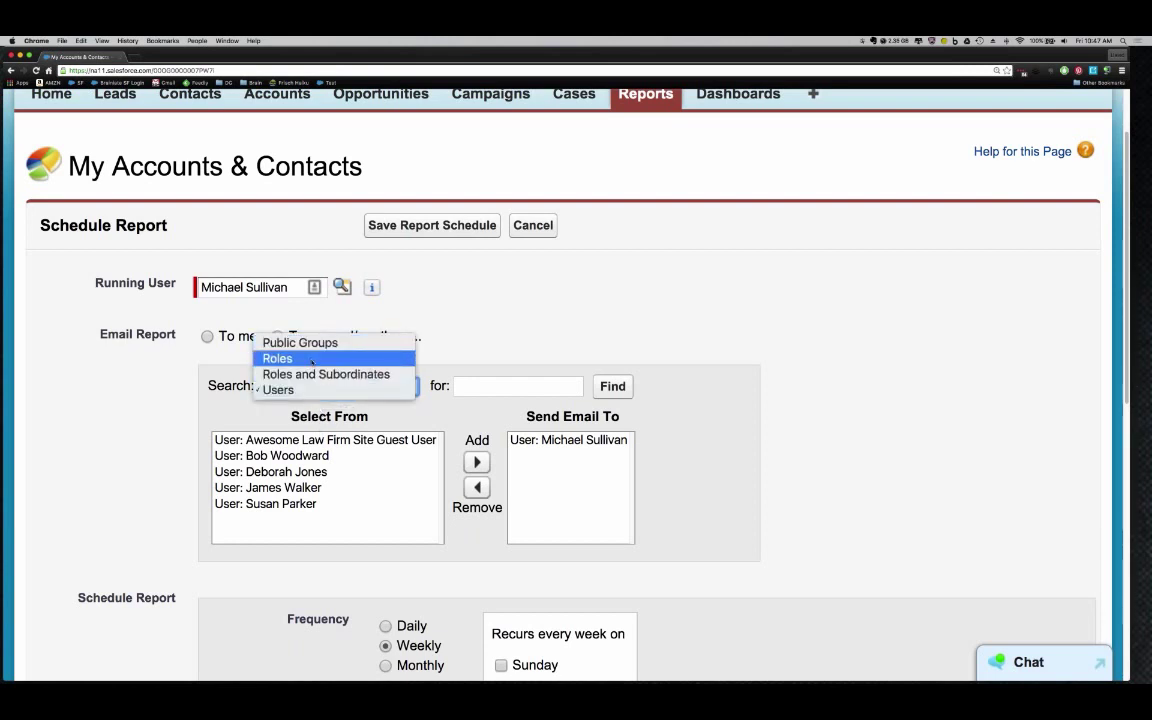
click(298, 390)
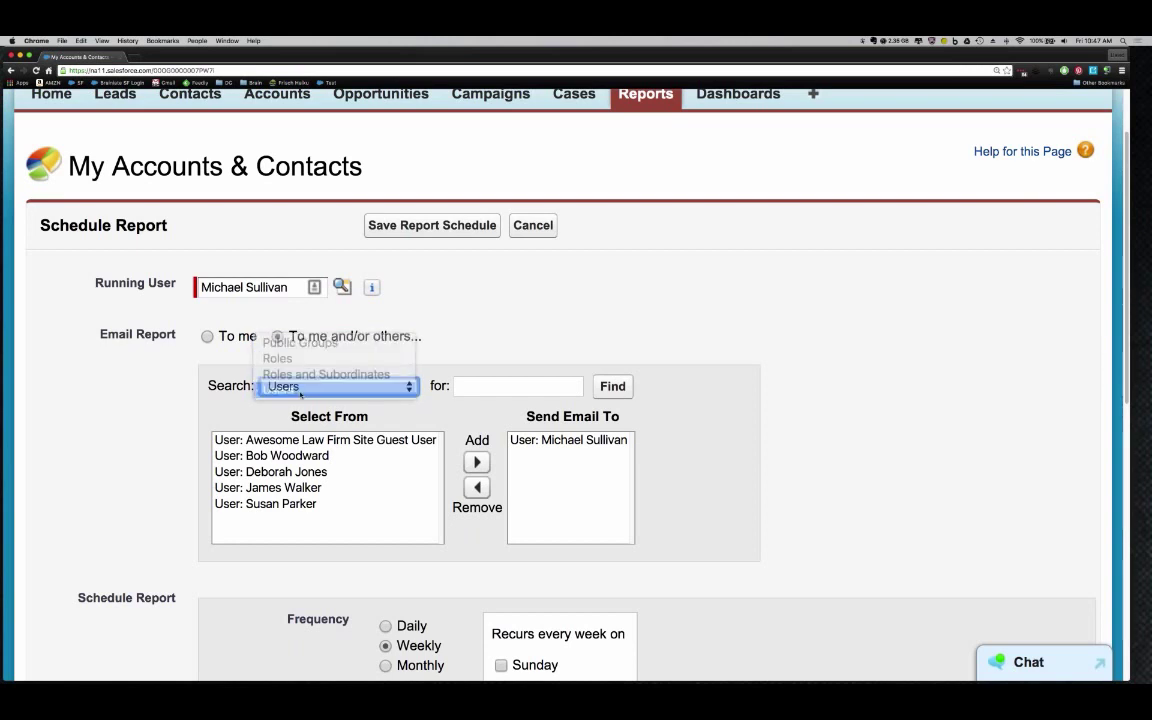
Step: Add the second and fifth listed users to the report's email recipients
click(283, 459)
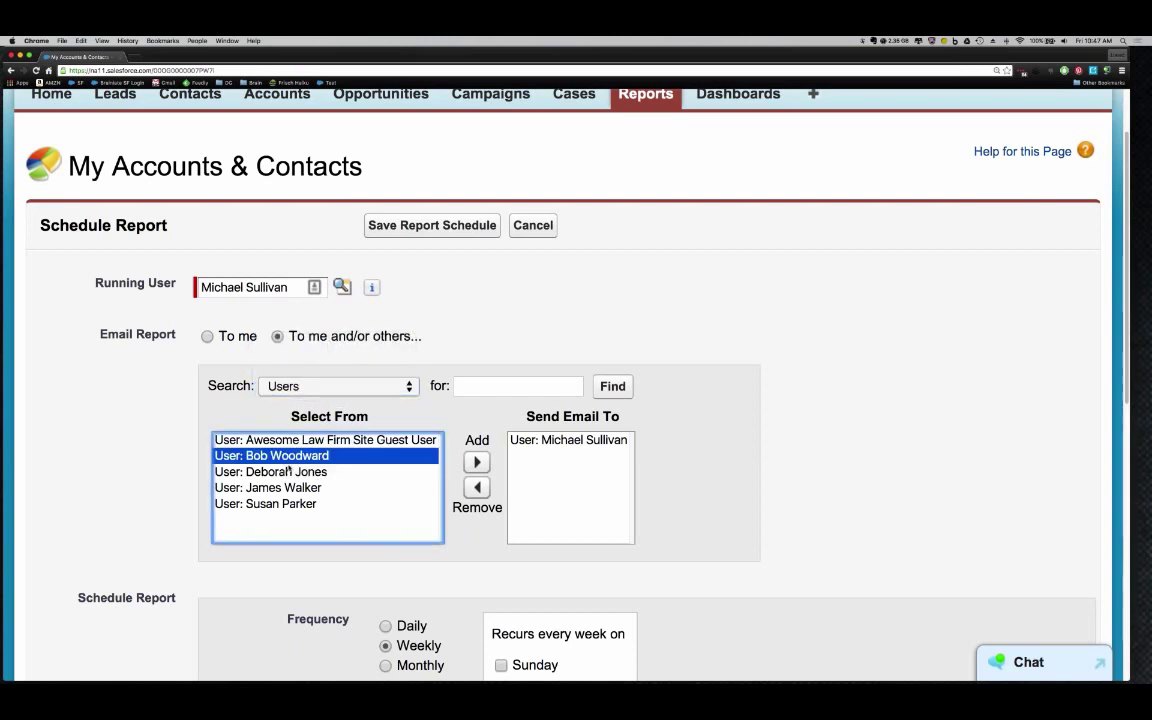
super+click(291, 503)
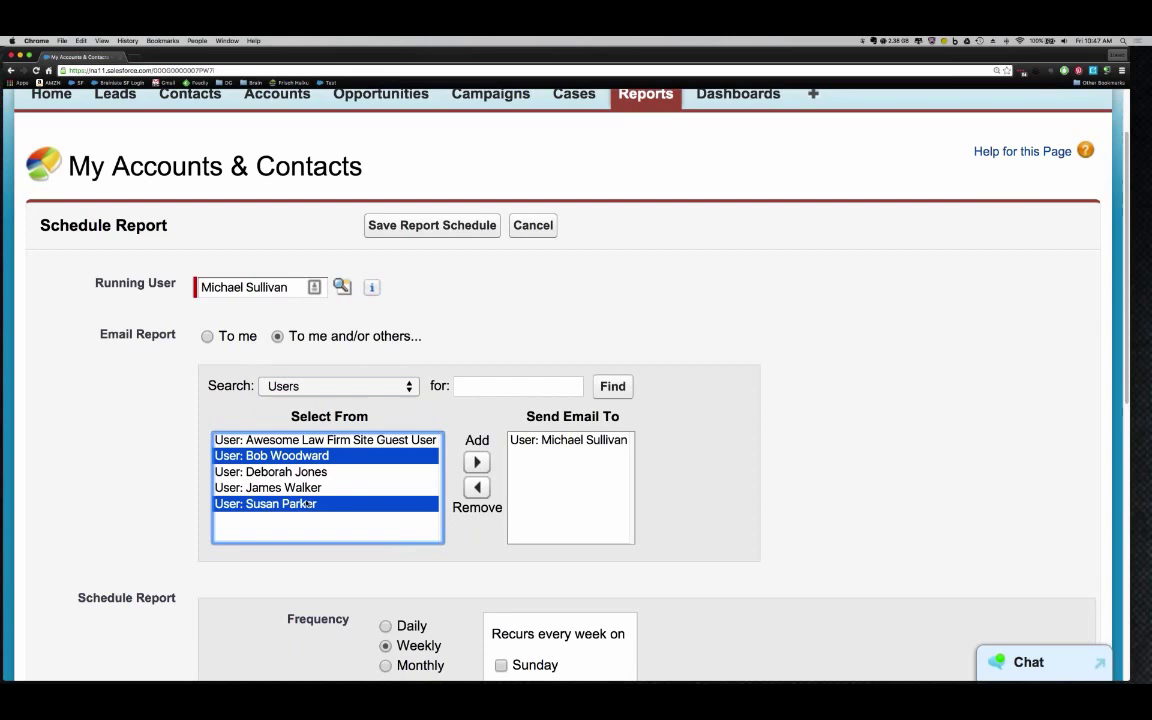
click(476, 462)
click(126, 412)
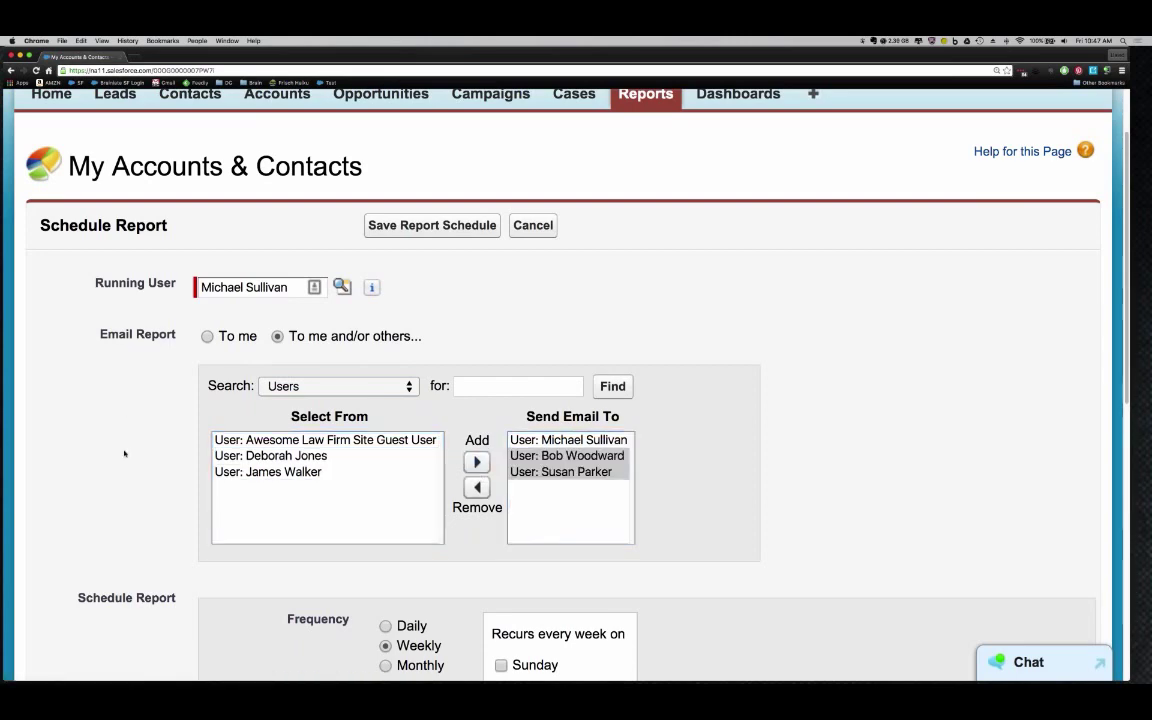
Step: Set the schedule's end date to 2/20/2016 and try to save the report schedule
scroll(124, 453, down, 10)
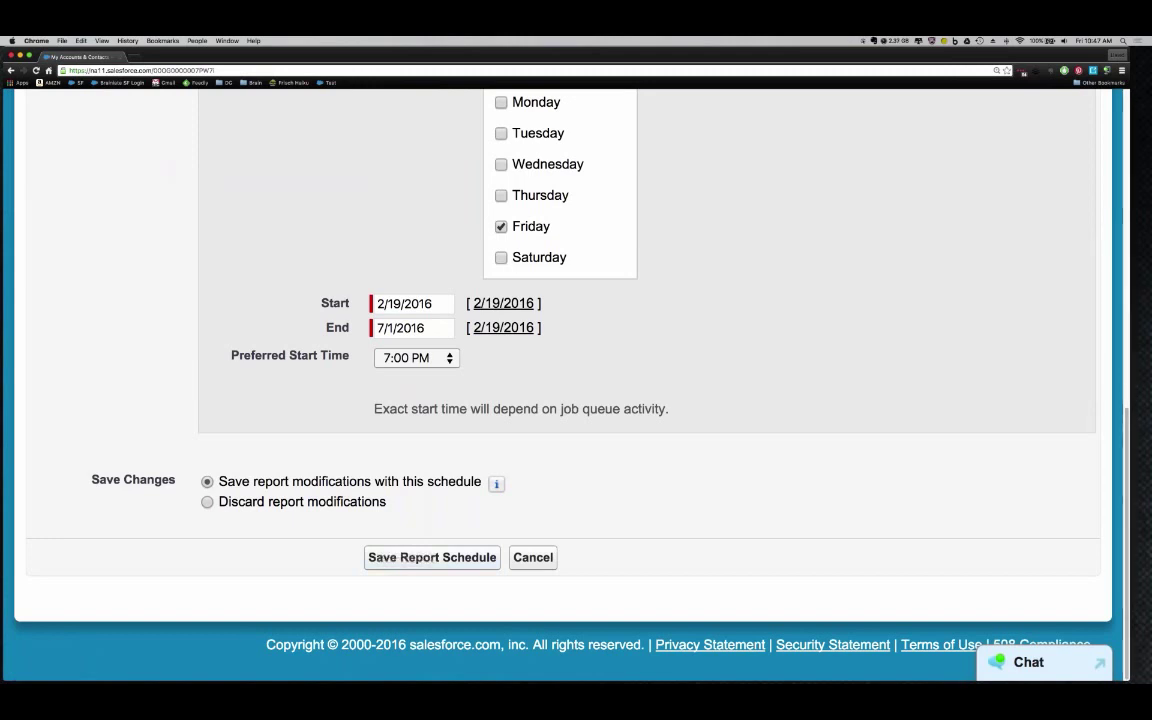
click(400, 327)
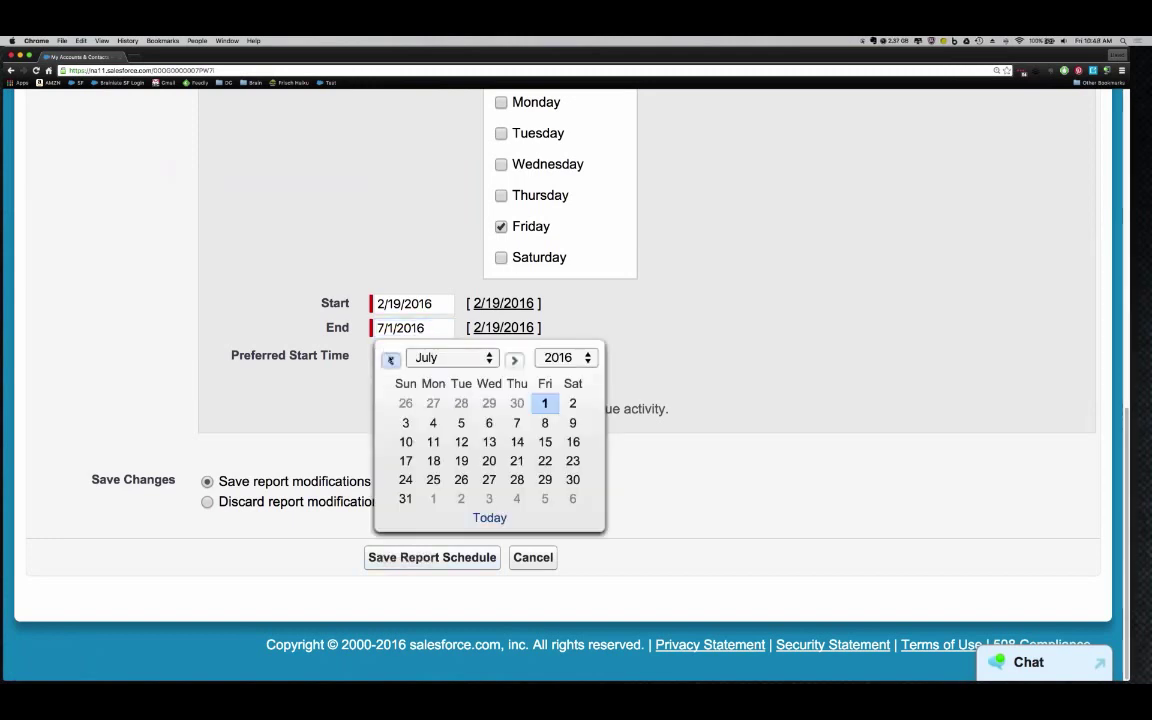
click(390, 359)
click(390, 359)
click(390, 359)
click(390, 359)
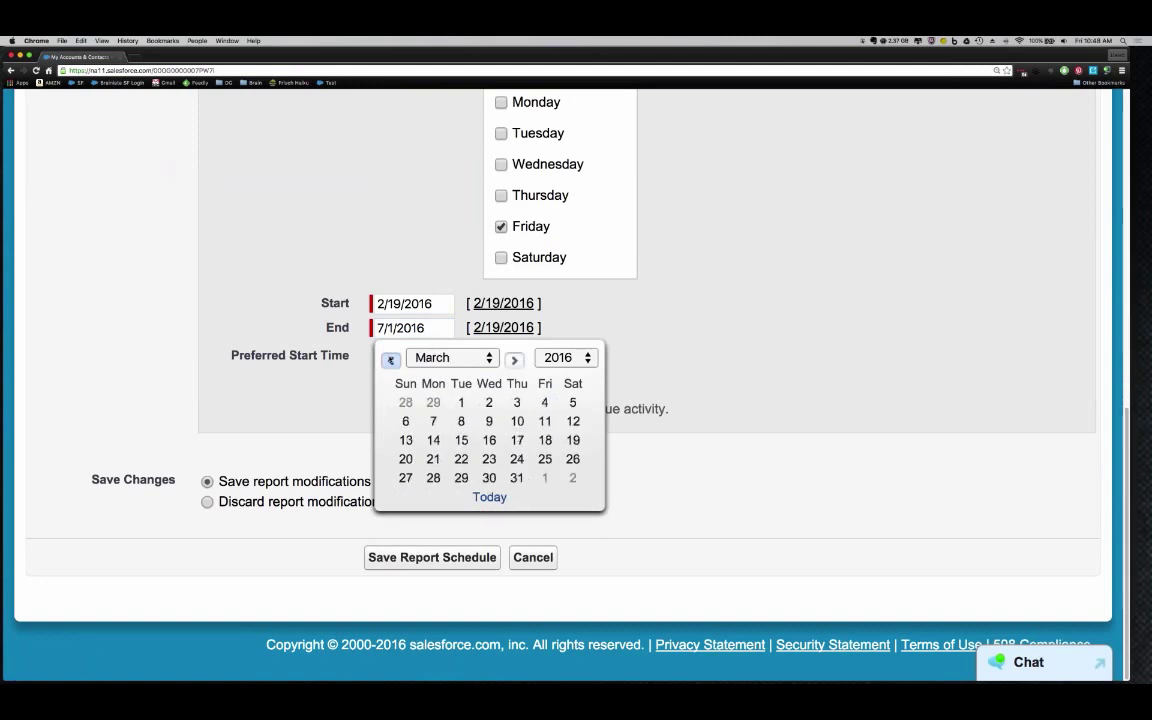
click(390, 359)
click(572, 440)
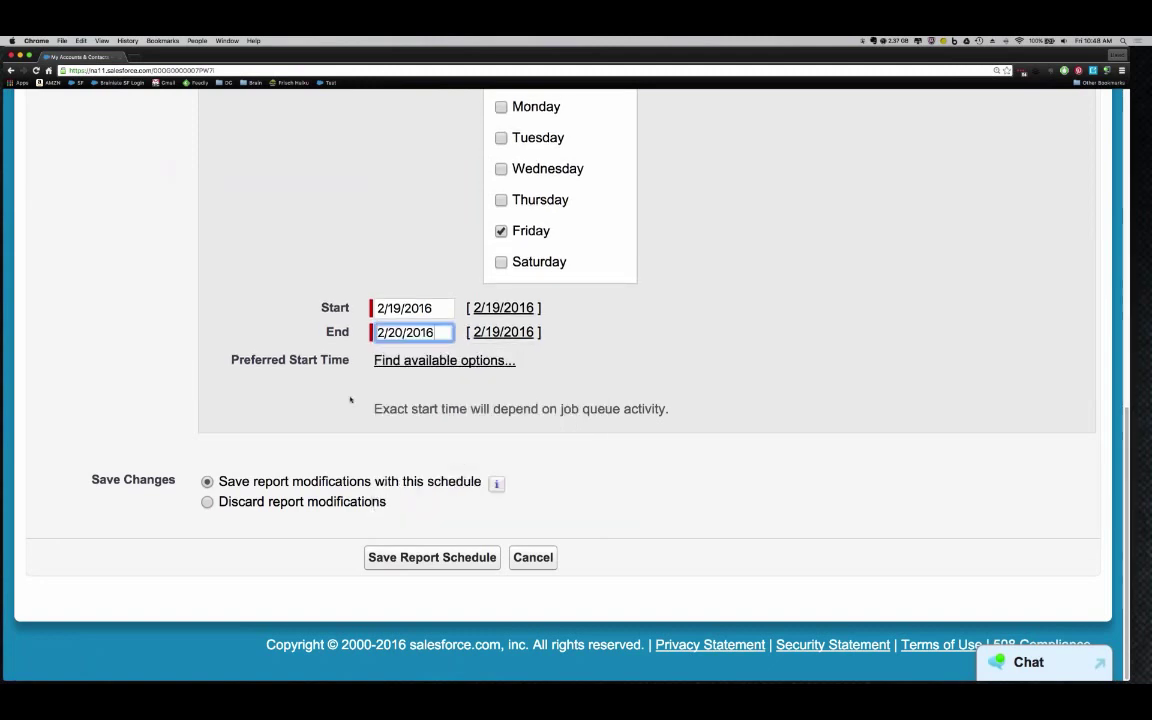
click(433, 556)
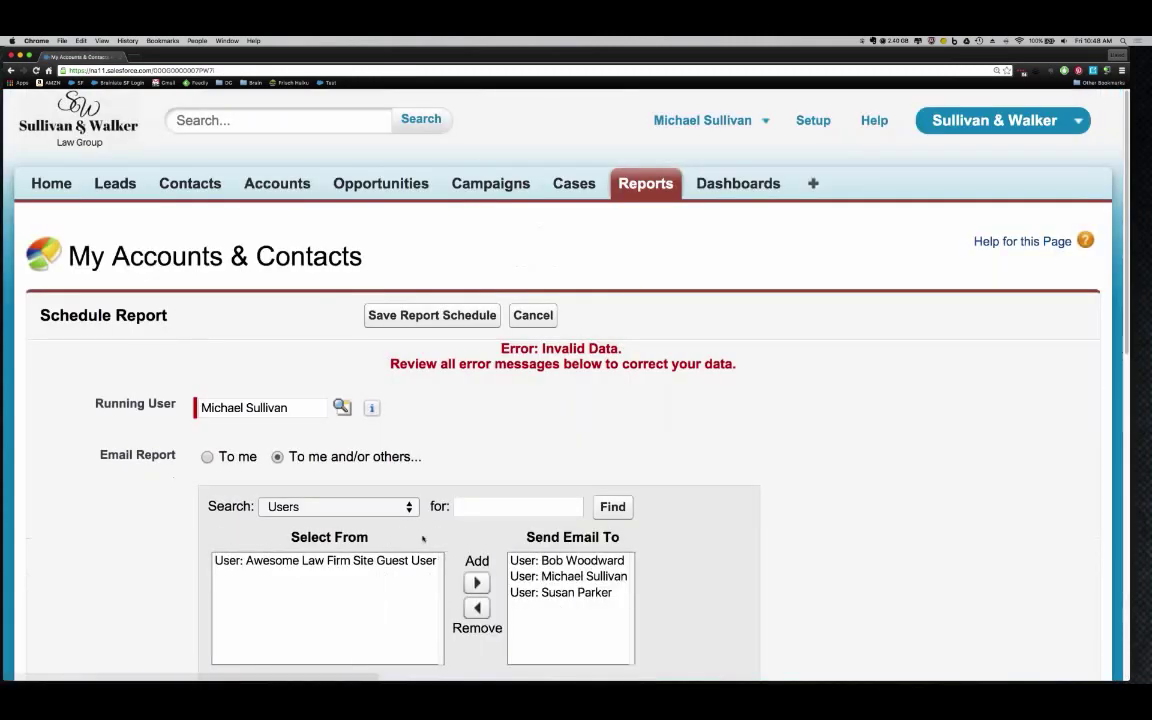
Step: Choose 7:00 PM as the preferred start time and save the report schedule
scroll(422, 538, down, 10)
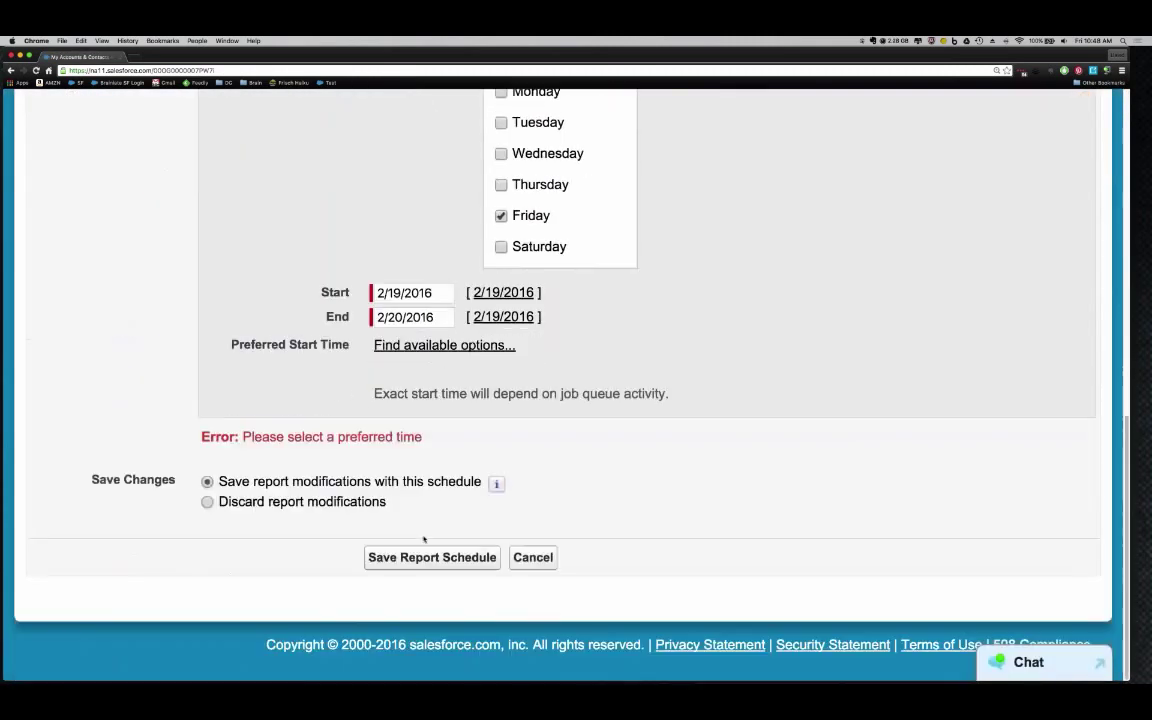
click(418, 346)
click(418, 362)
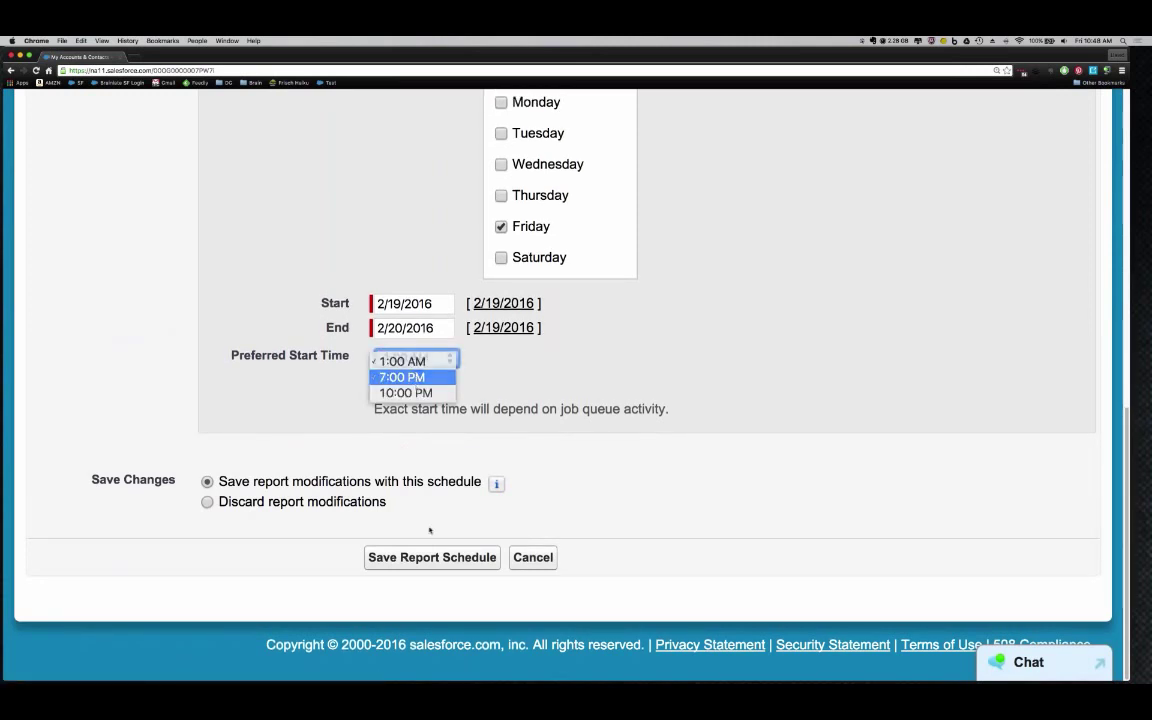
key(Escape)
click(418, 557)
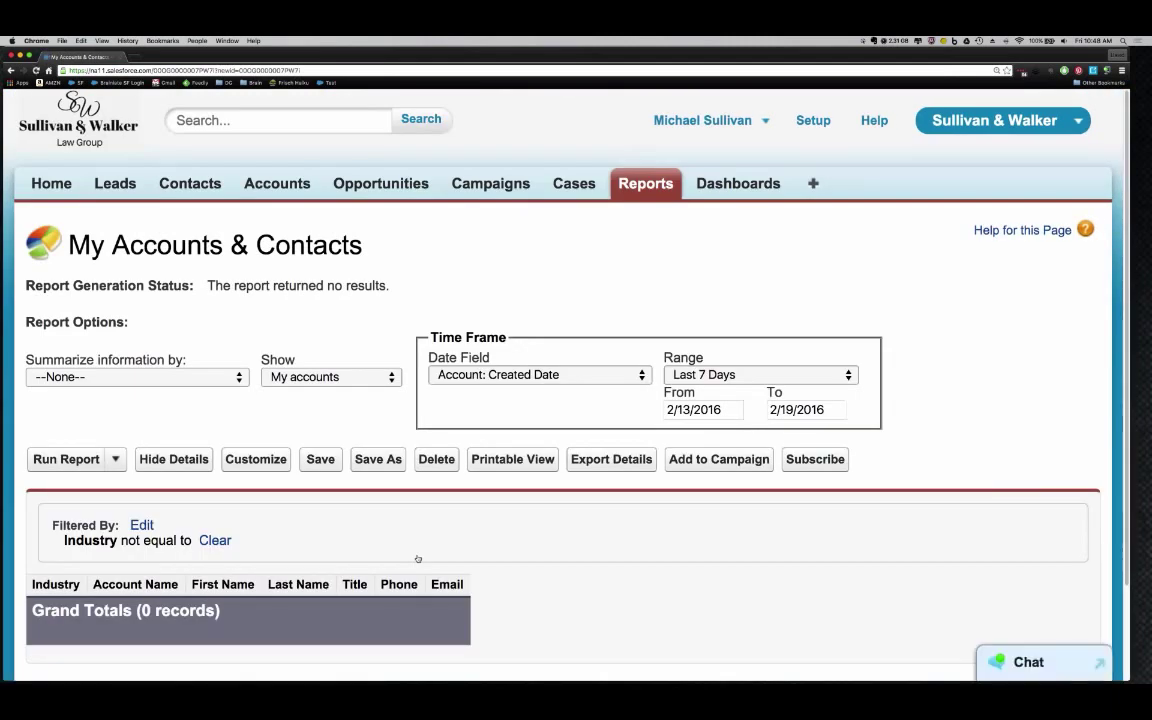
Step: Open the Reports list in a new browser tab and check the scheduled indicator for the My Accounts & Contacts report
scroll(418, 558, down, 2)
scroll(418, 558, up, 2)
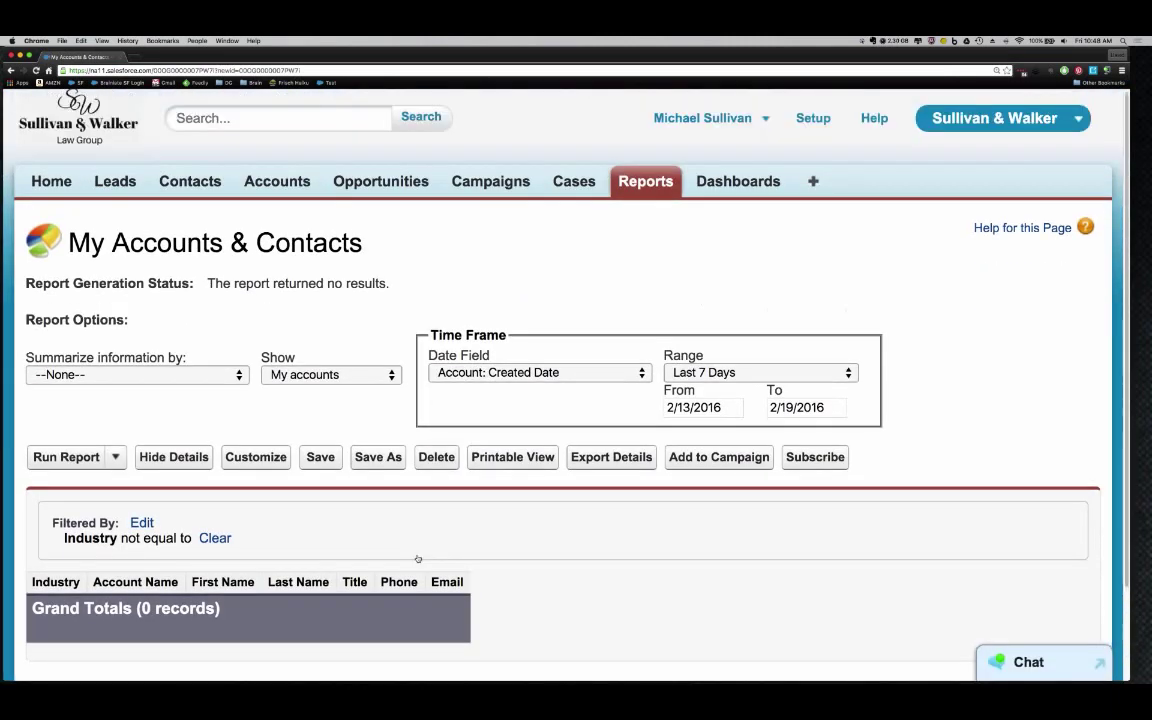
right_click(654, 184)
click(668, 190)
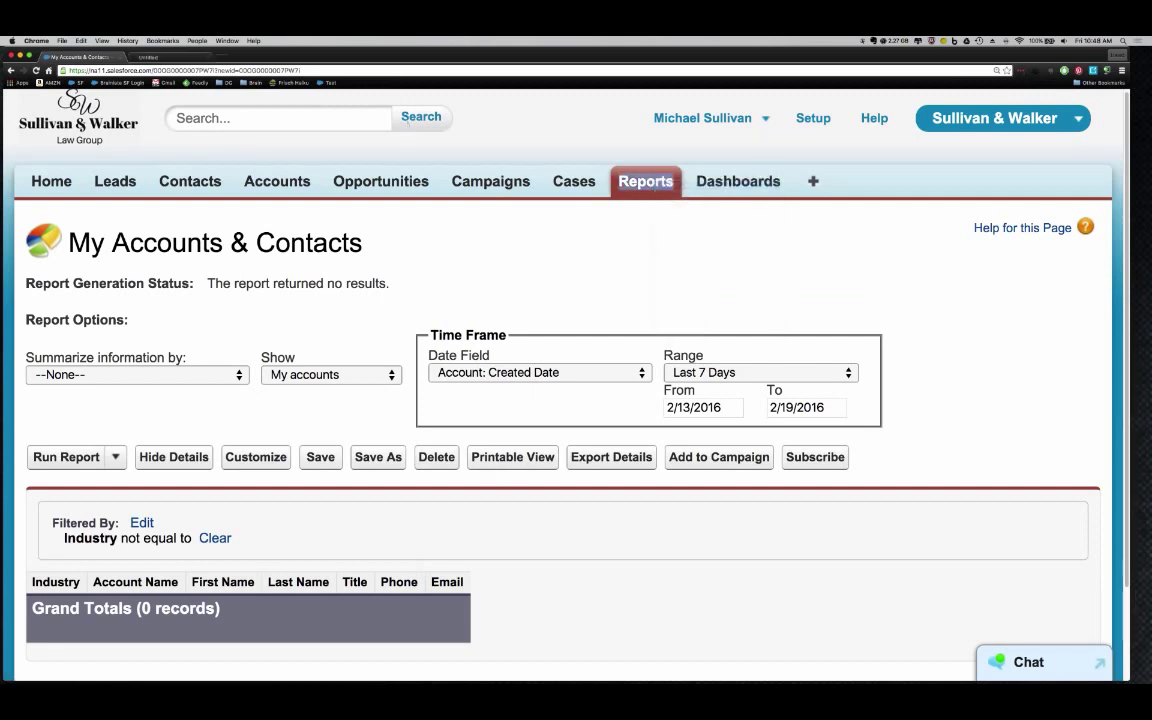
key(ctrl+Tab)
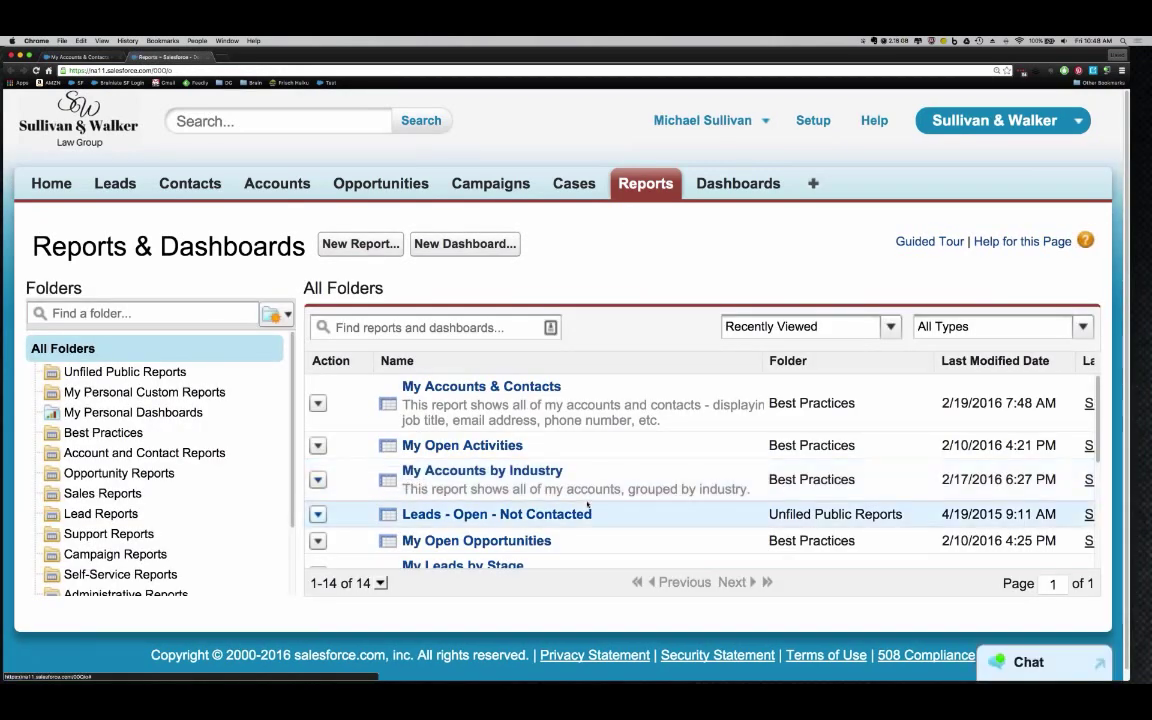
key(super+minus)
key(super+minus)
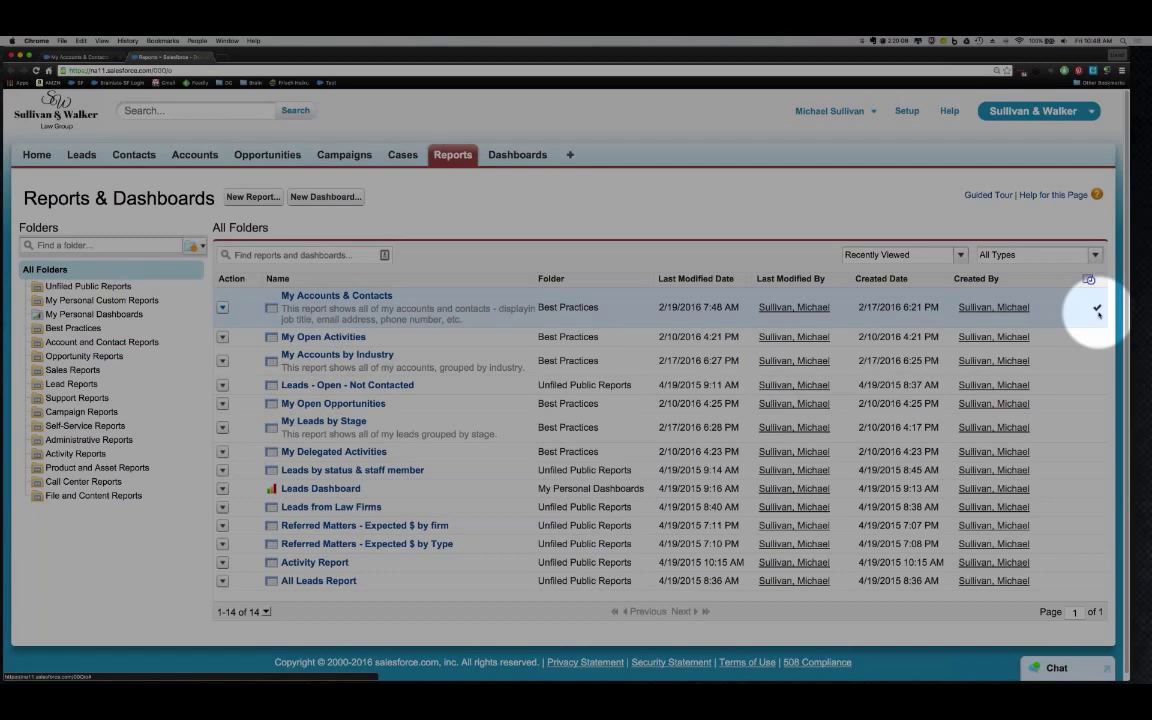
mouse_move(1098, 313)
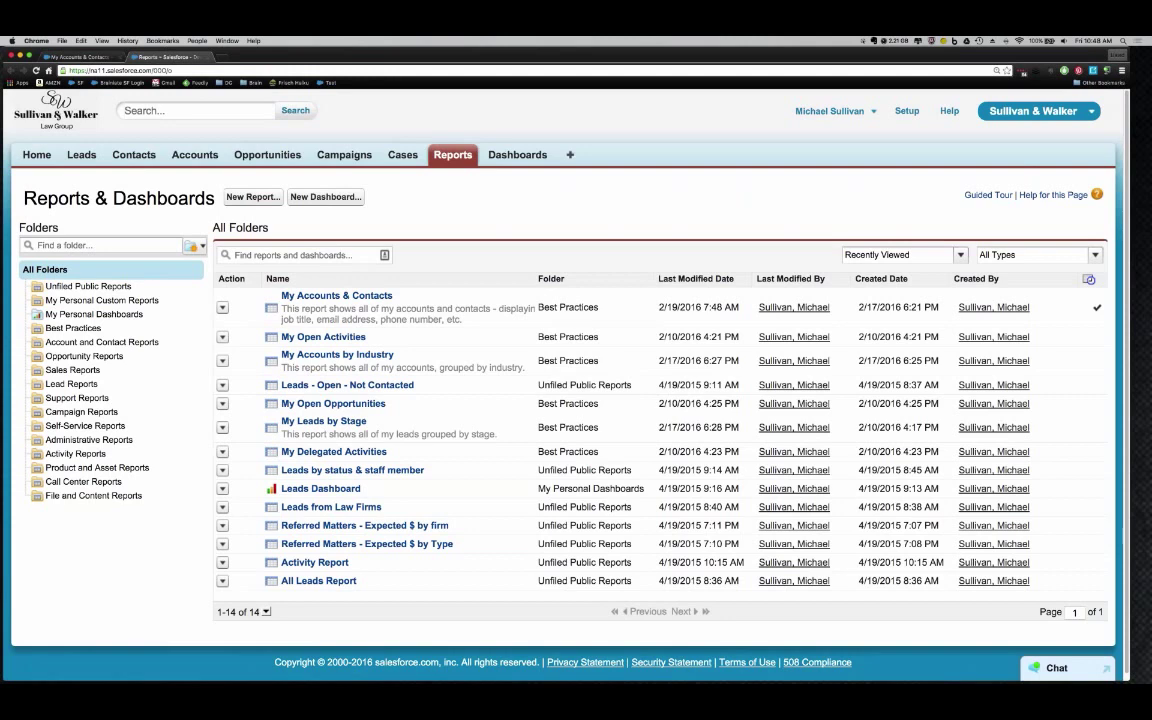
Step: Open the My Accounts & Contacts report and look through the available time frame ranges
click(389, 298)
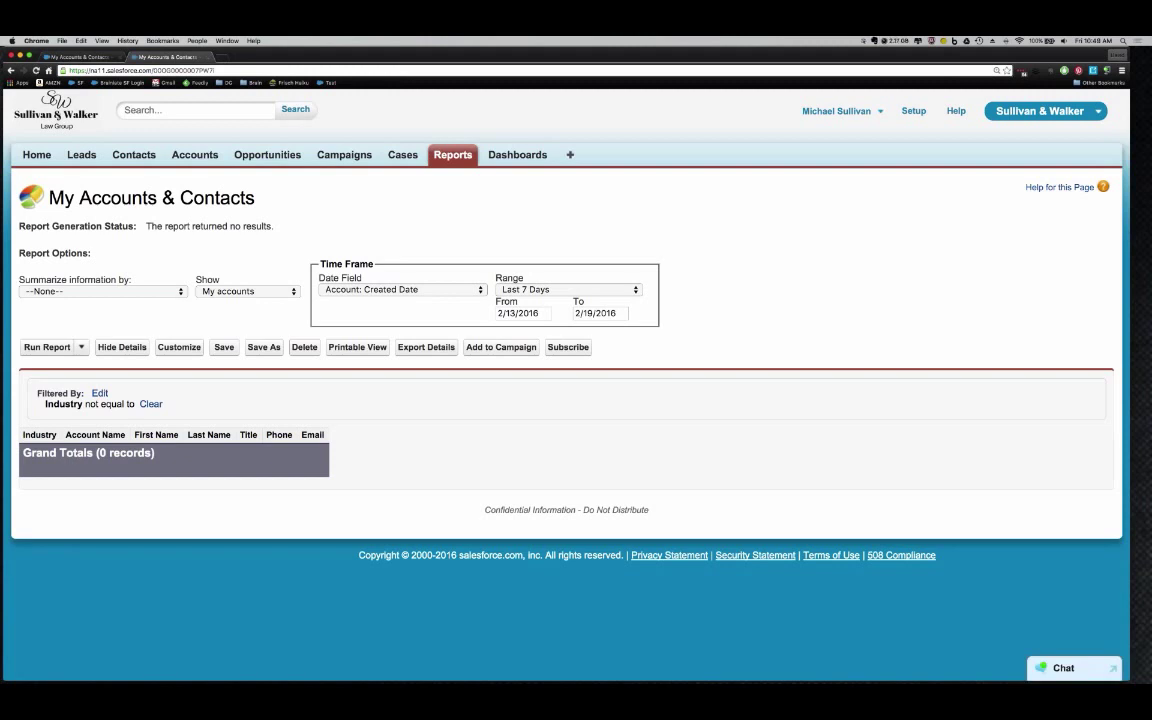
click(538, 290)
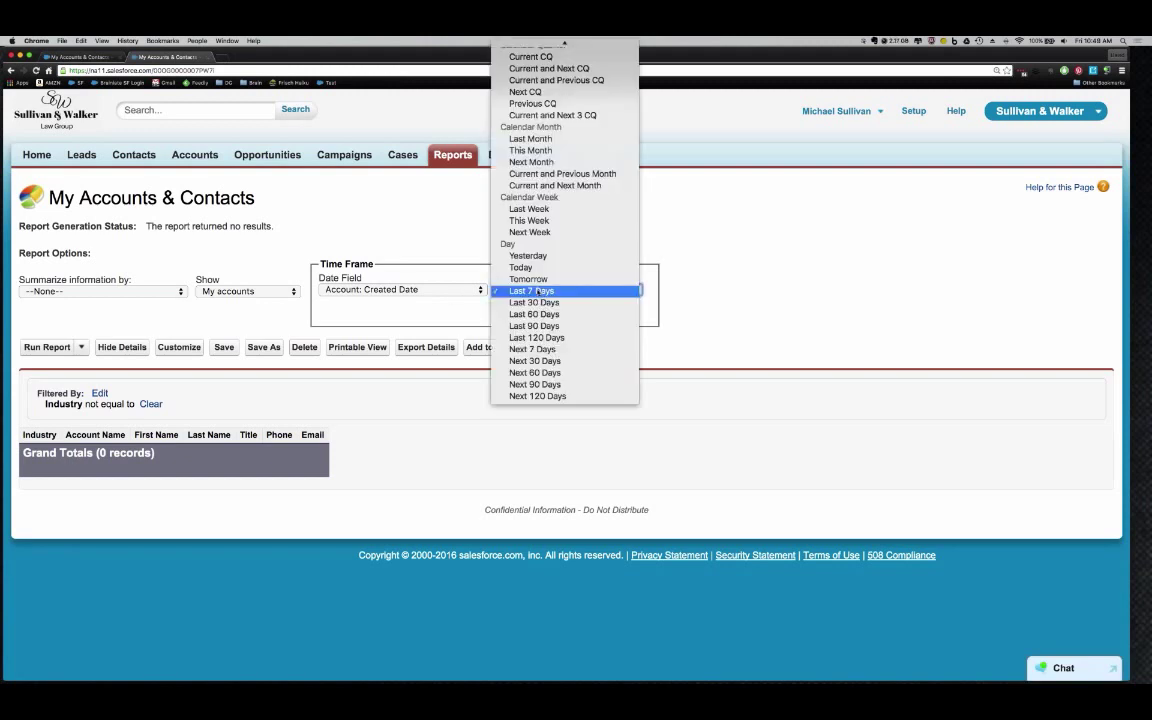
click(560, 396)
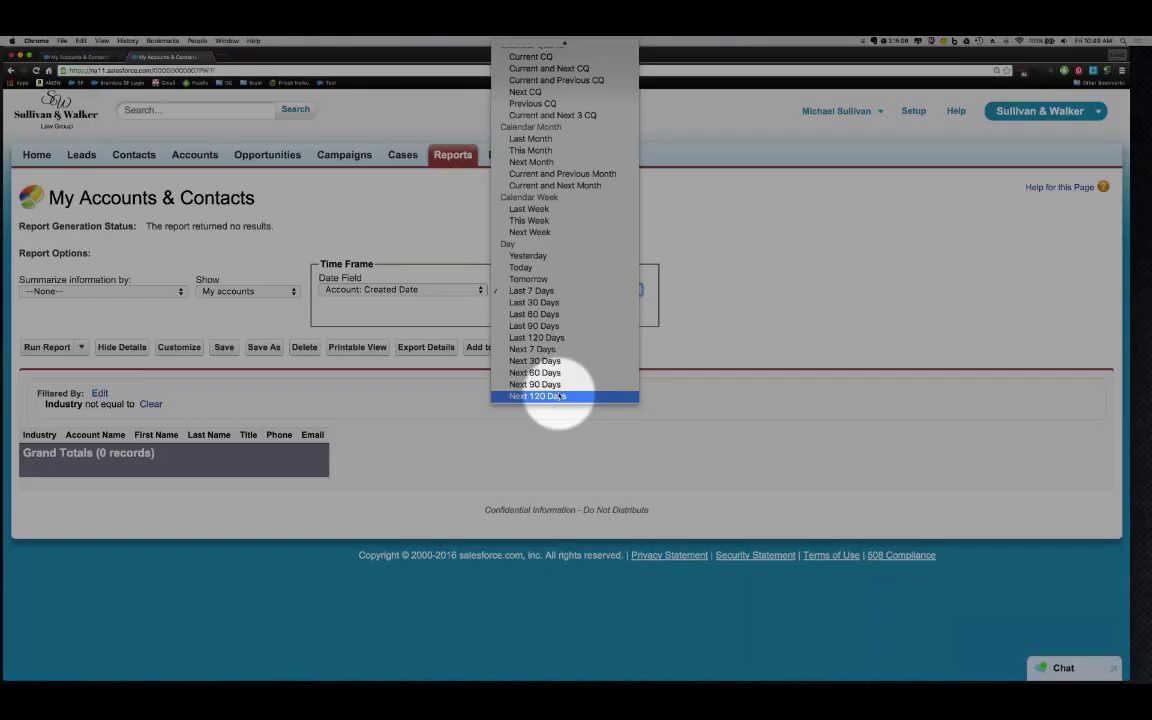
scroll(565, 312, up, 8)
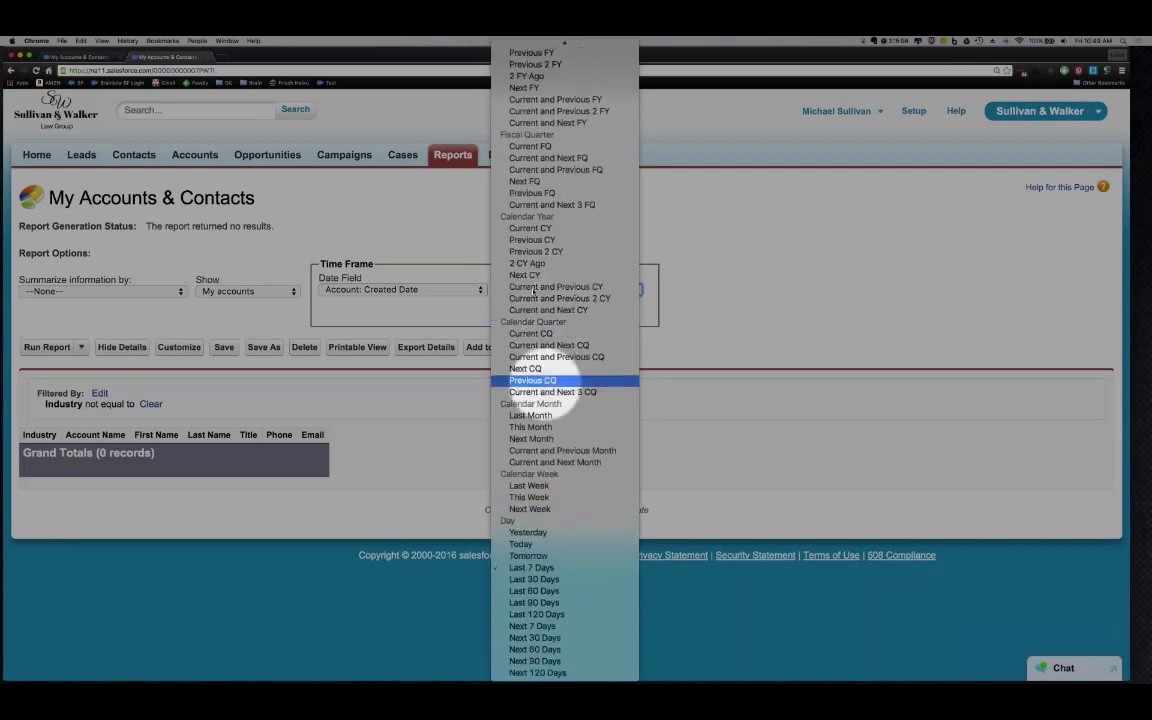
scroll(539, 70, up, 2)
scroll(530, 50, up, 1)
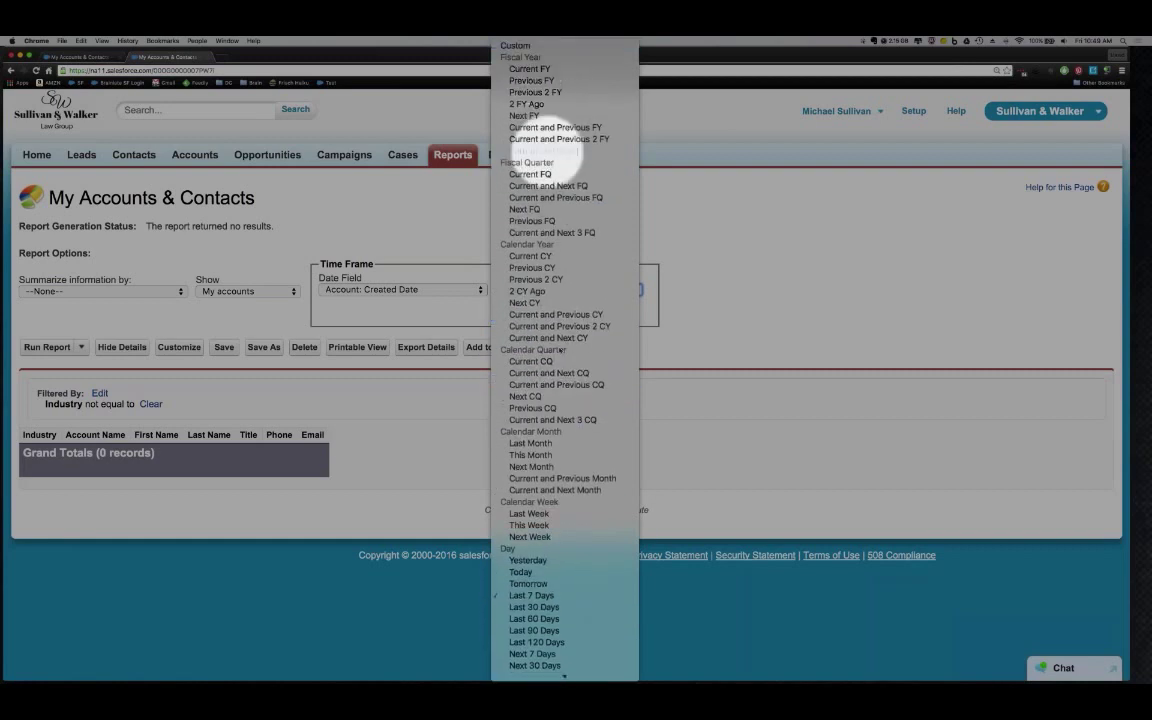
scroll(550, 668, down, 2)
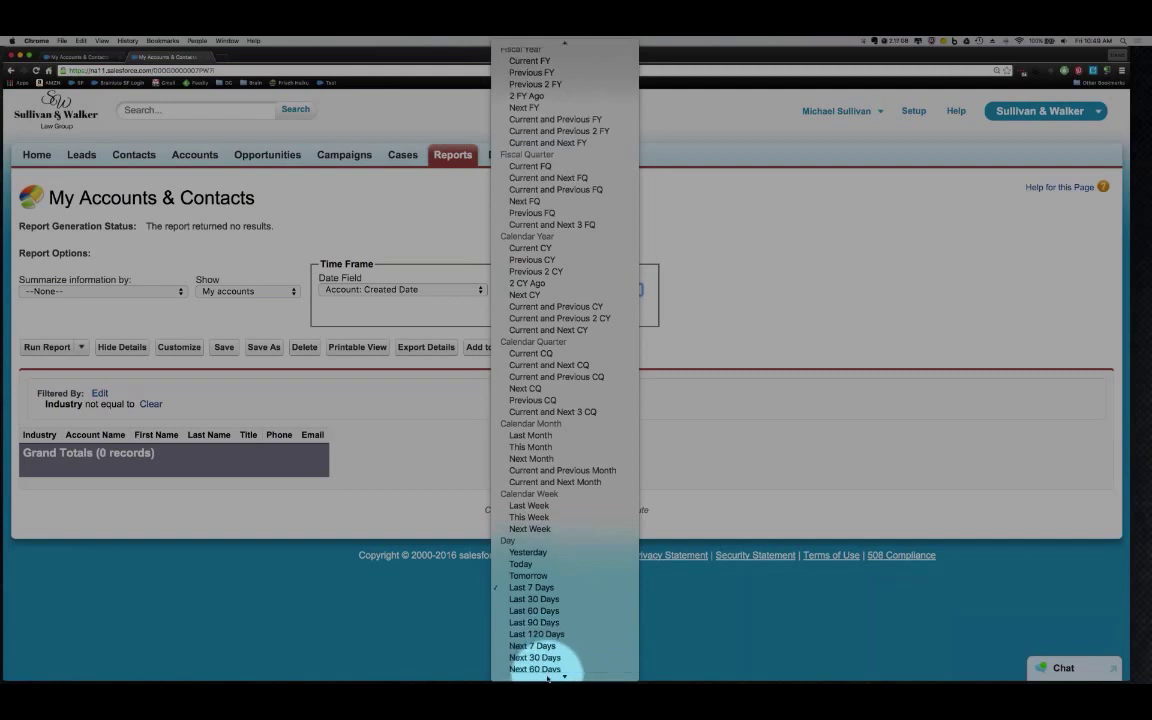
click(471, 425)
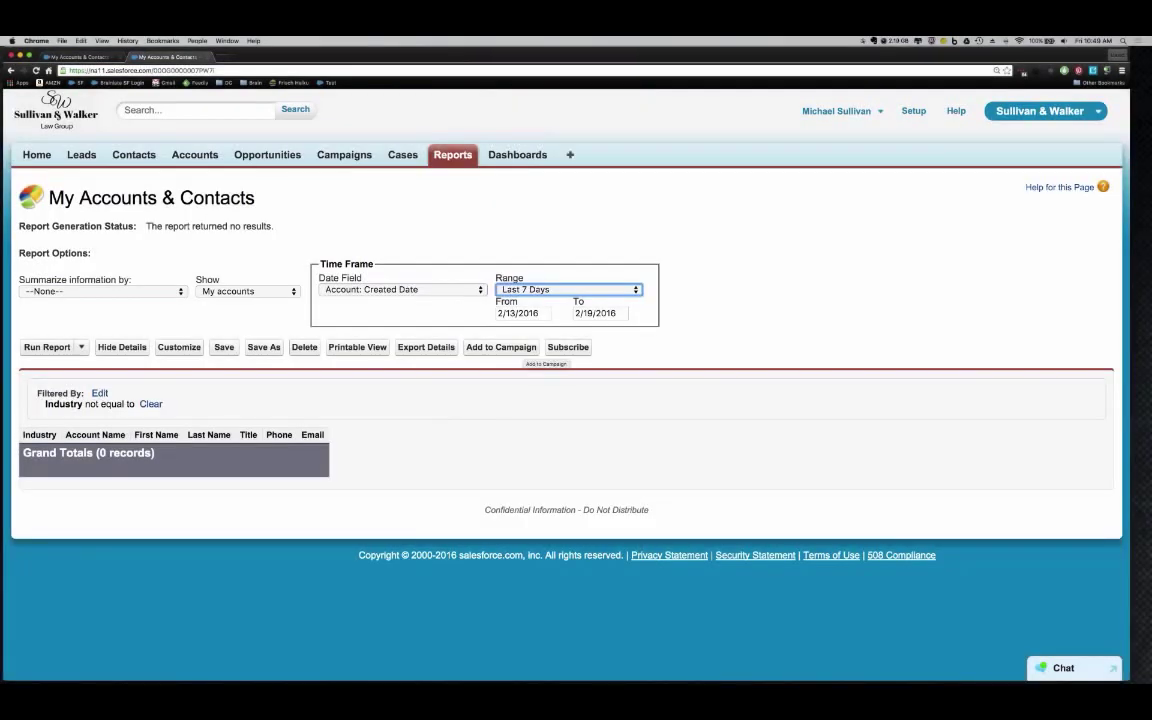
Step: Set the report's time frame to a custom range starting 2/13/2000 and run the report
click(568, 290)
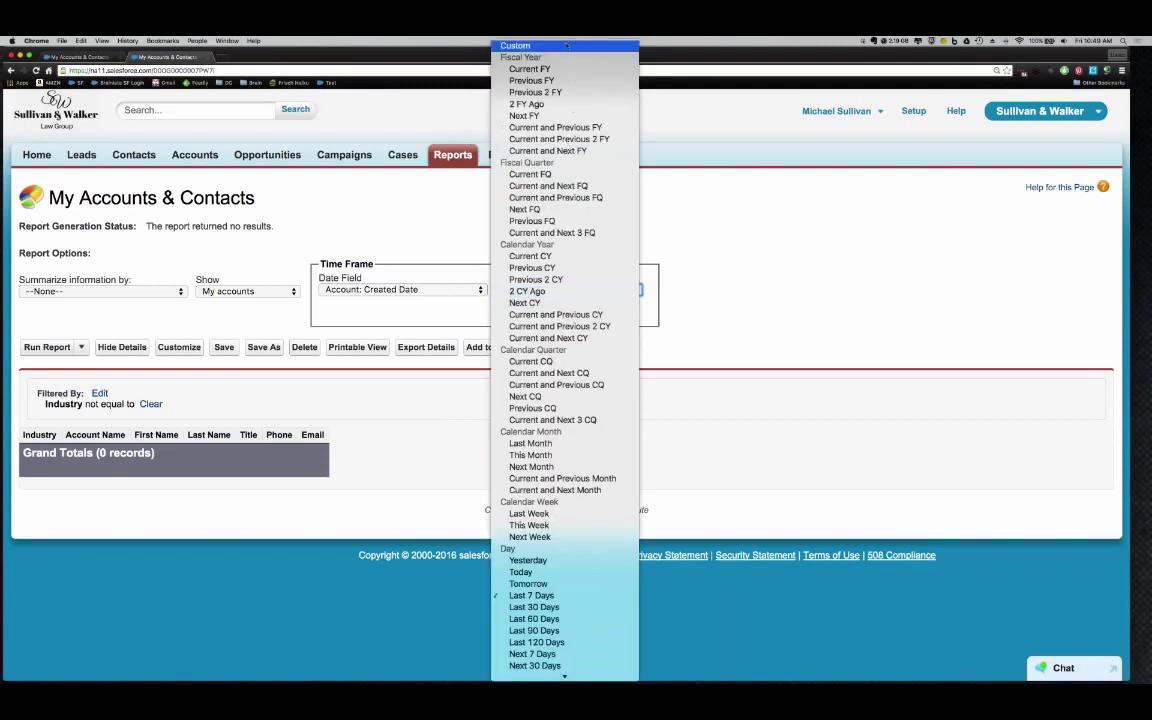
click(515, 45)
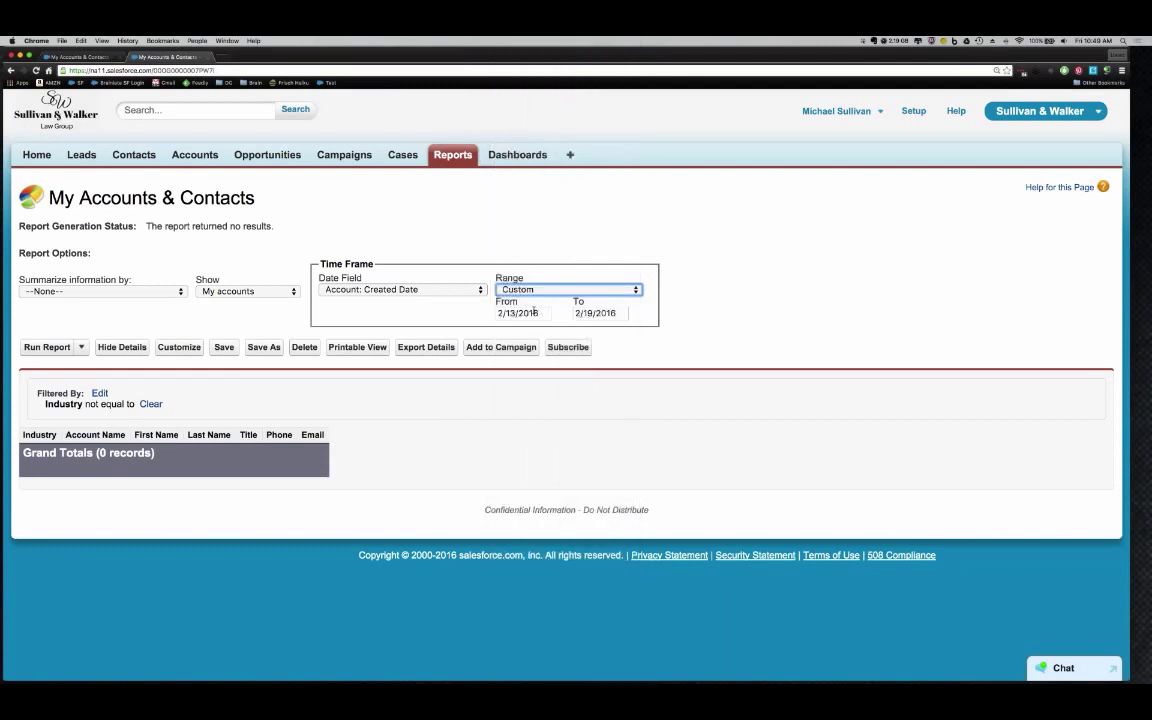
click(532, 312)
key(Tab)
key(Tab)
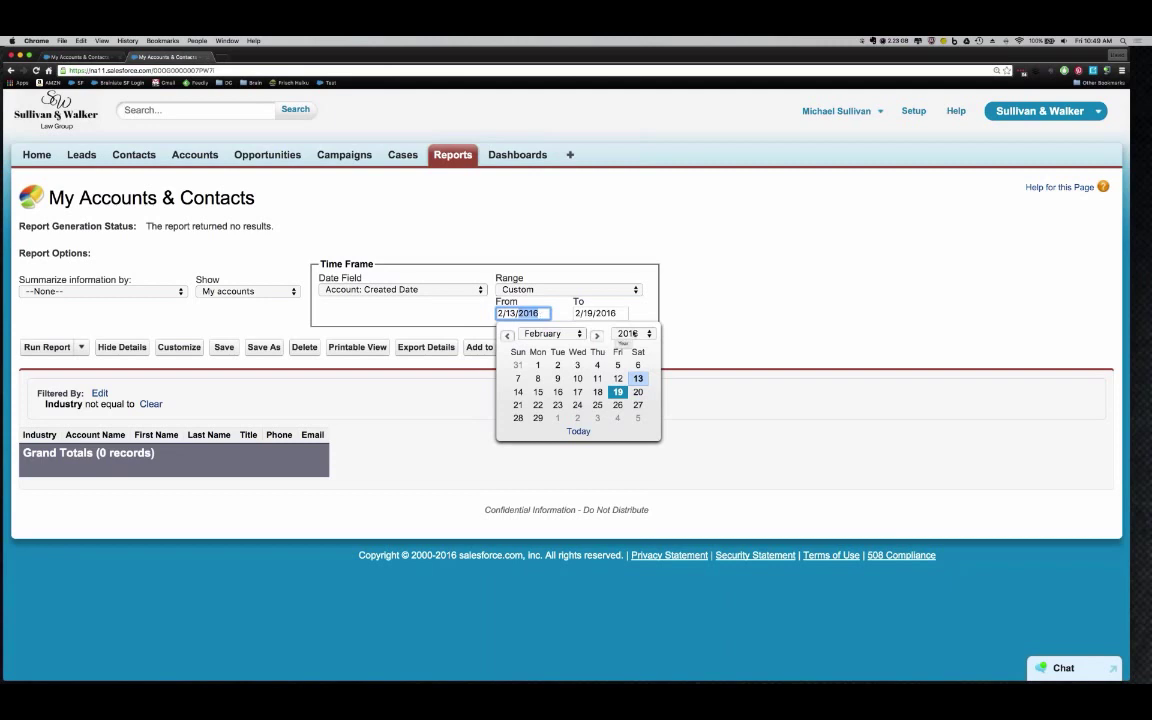
key(space)
key(Escape)
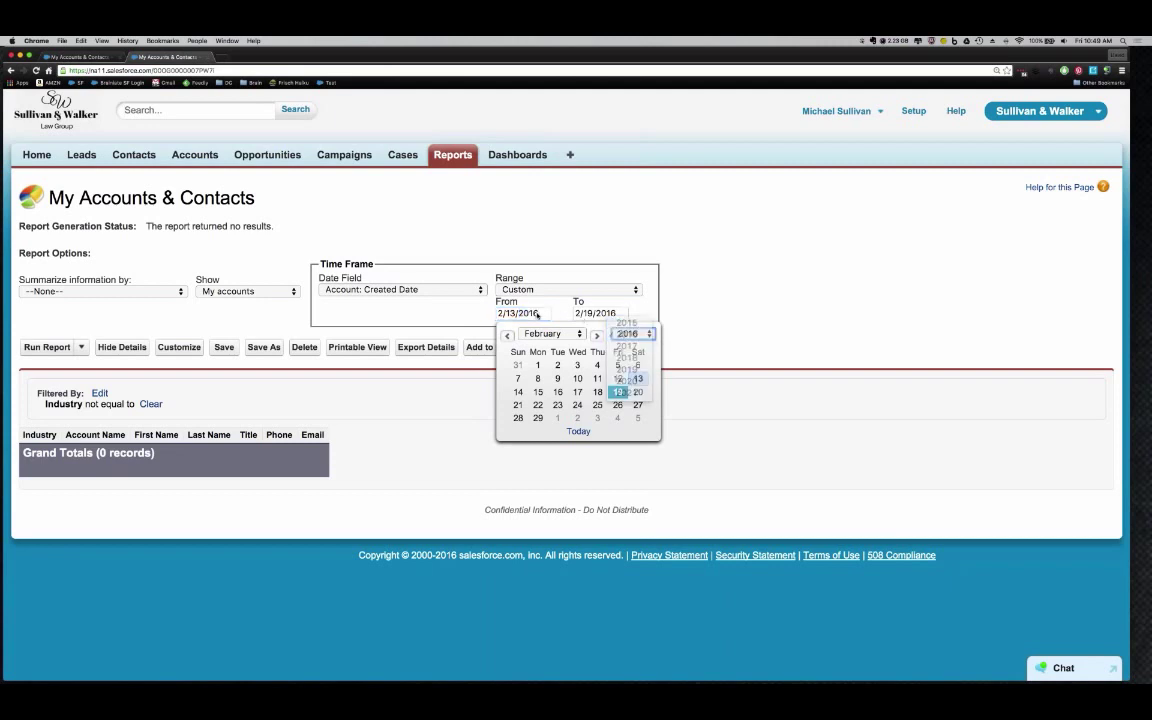
click(535, 313)
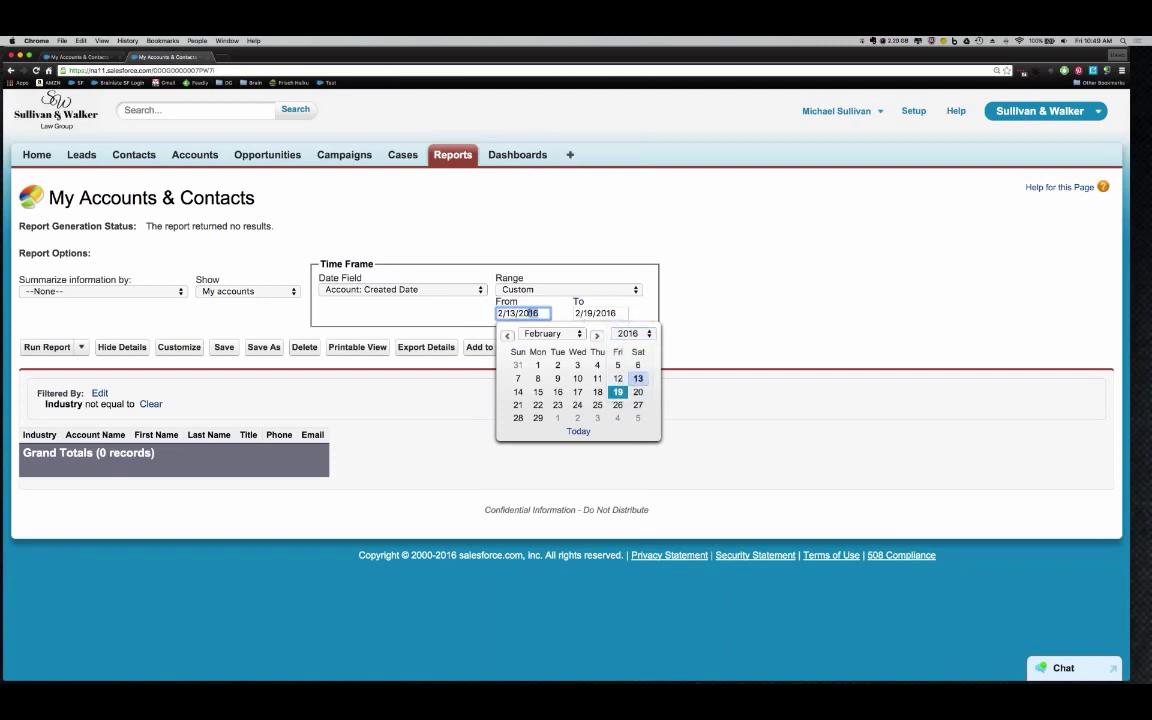
key(BackSpace)
click(644, 318)
click(621, 314)
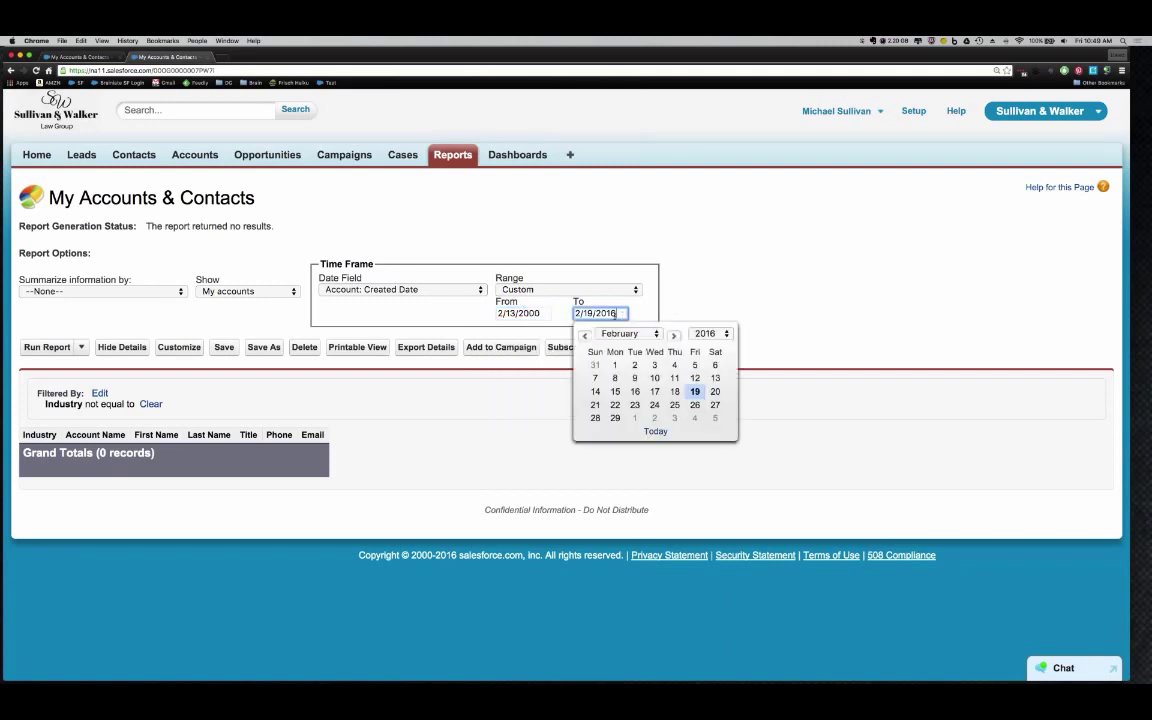
key(Escape)
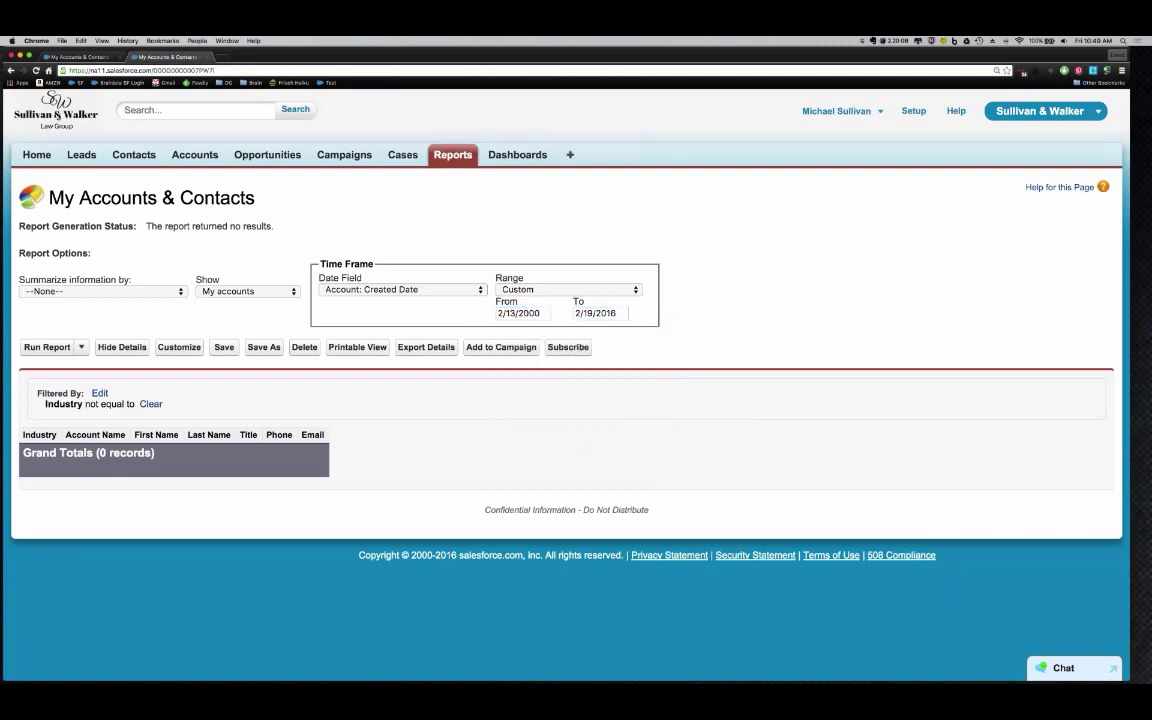
click(46, 348)
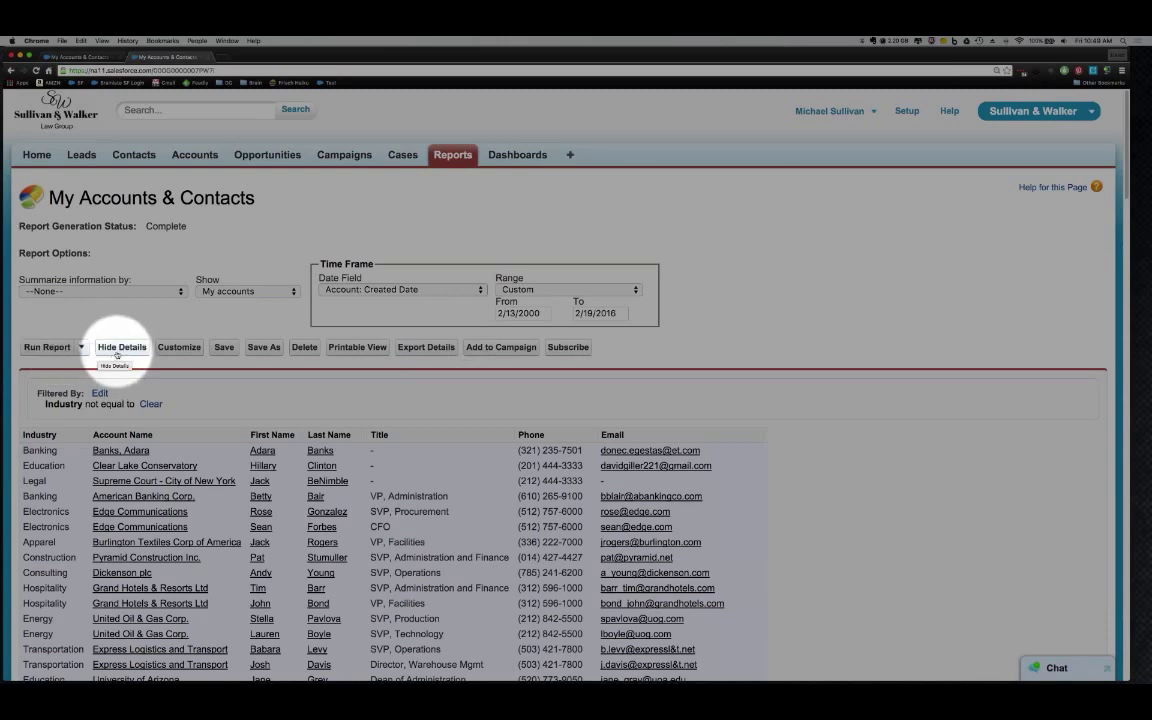
Step: Summarize the report information by Industry, run the report and look over the grouped records
click(118, 291)
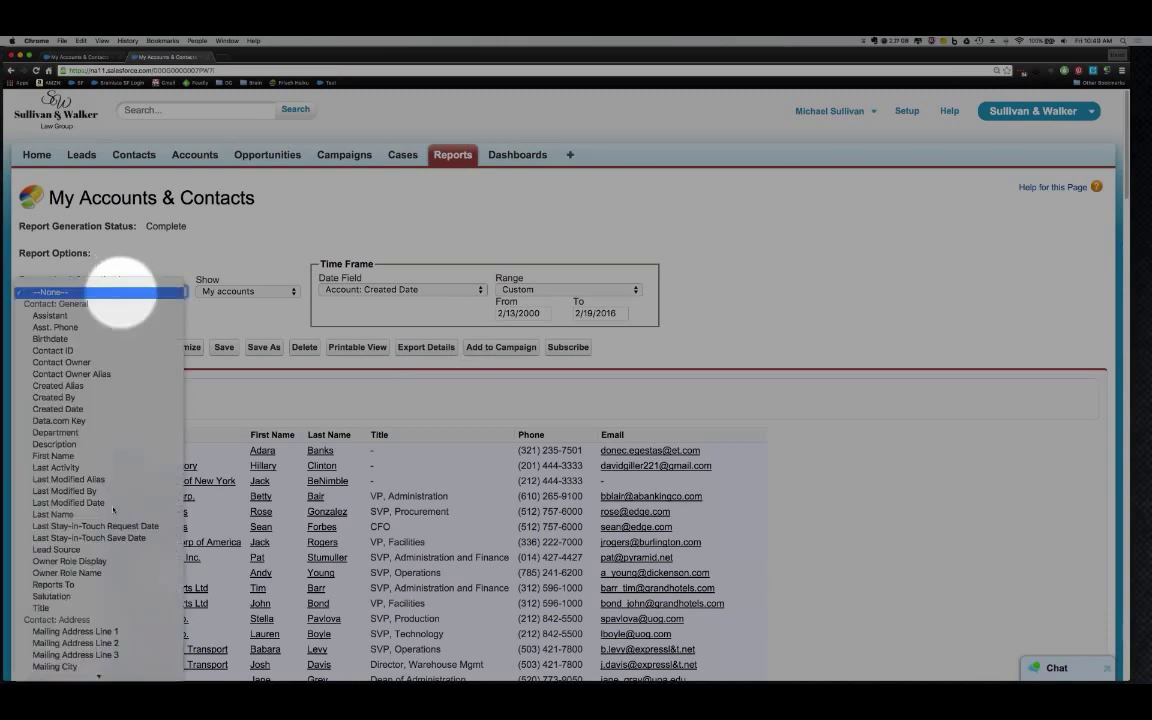
scroll(103, 514, down, 5)
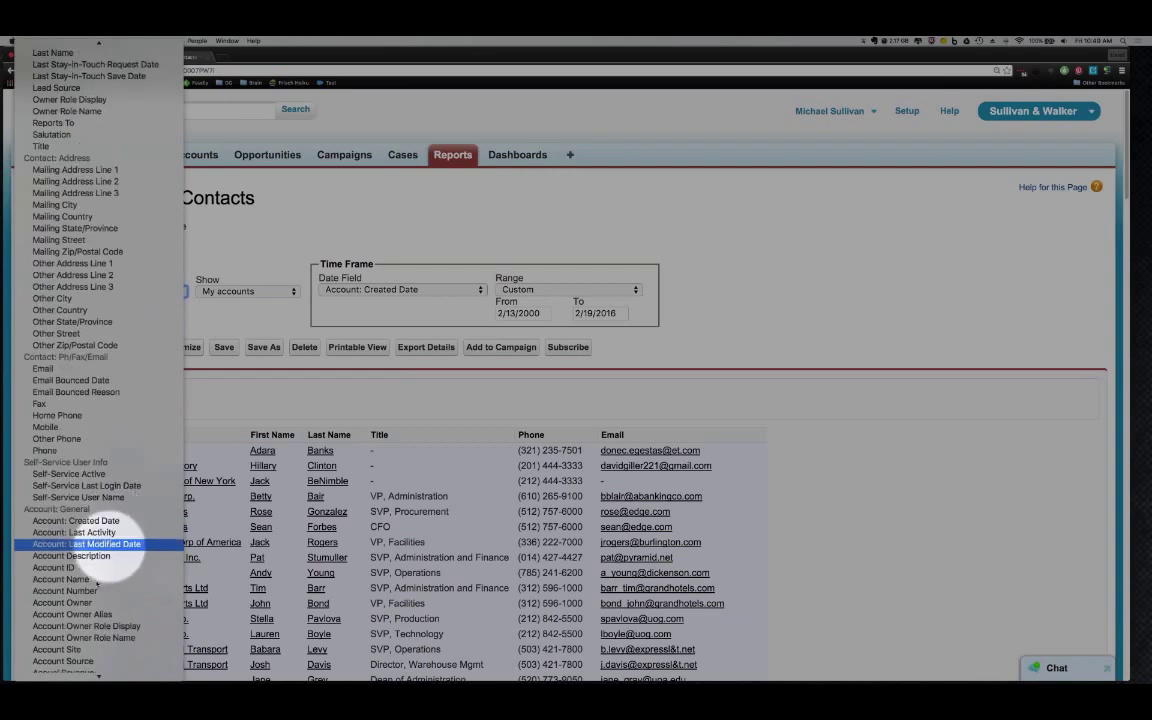
scroll(97, 591, down, 4)
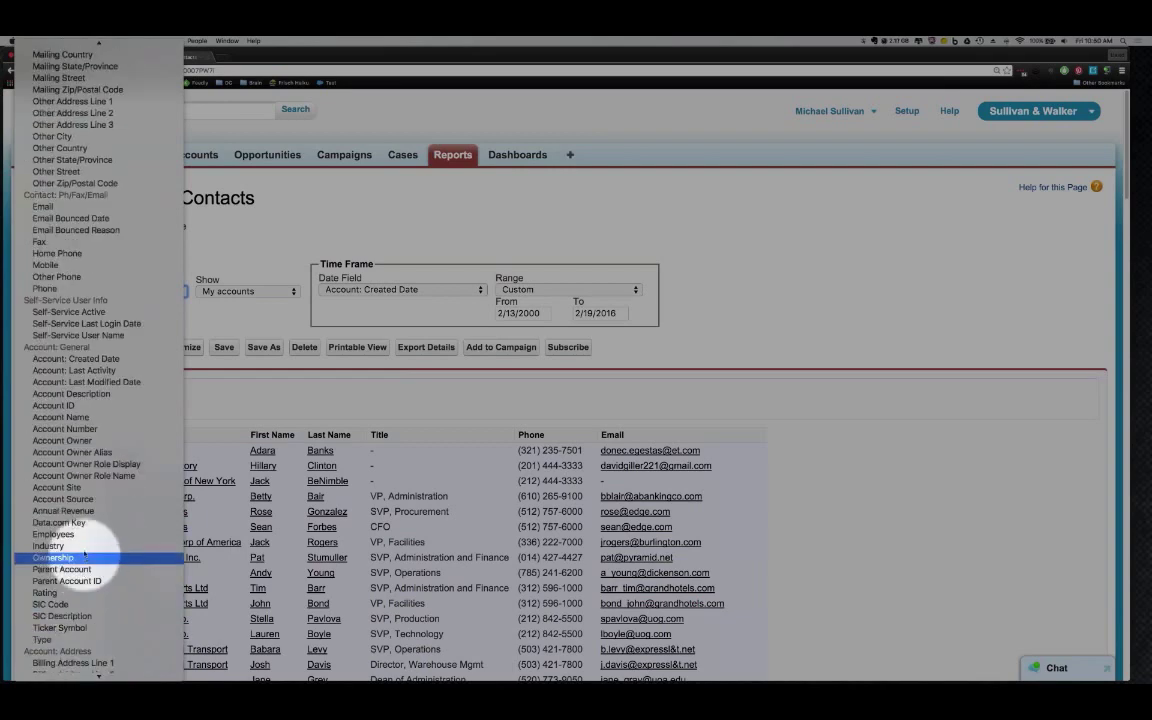
click(85, 548)
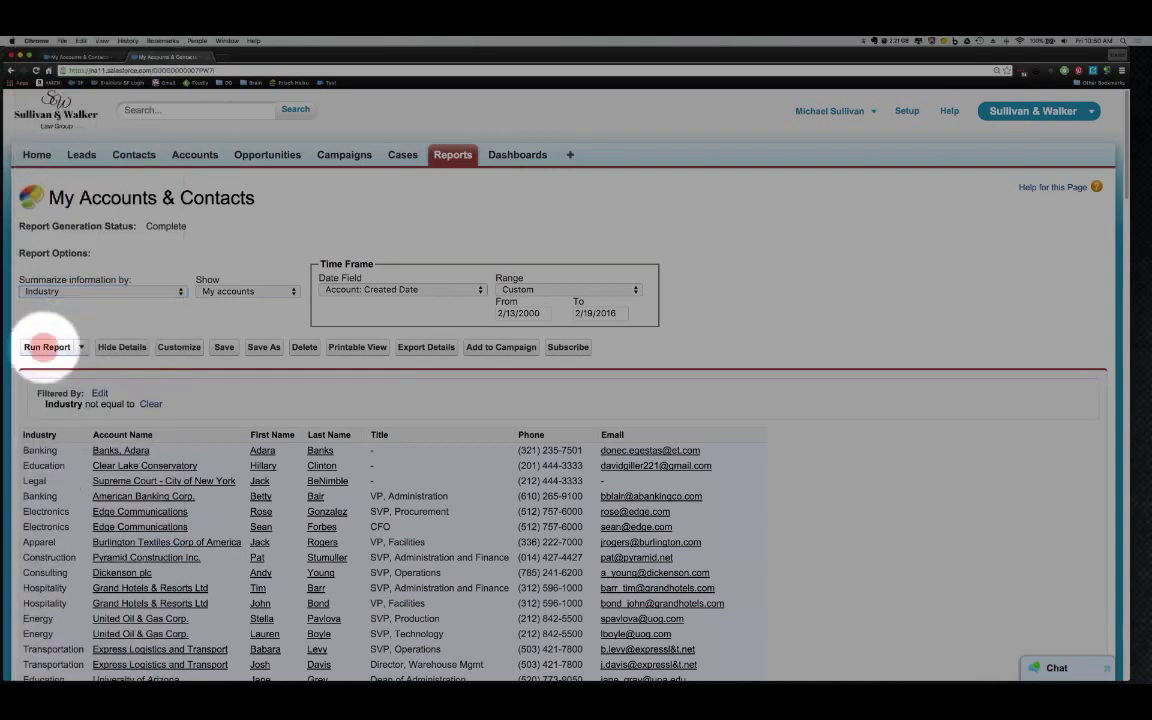
click(47, 347)
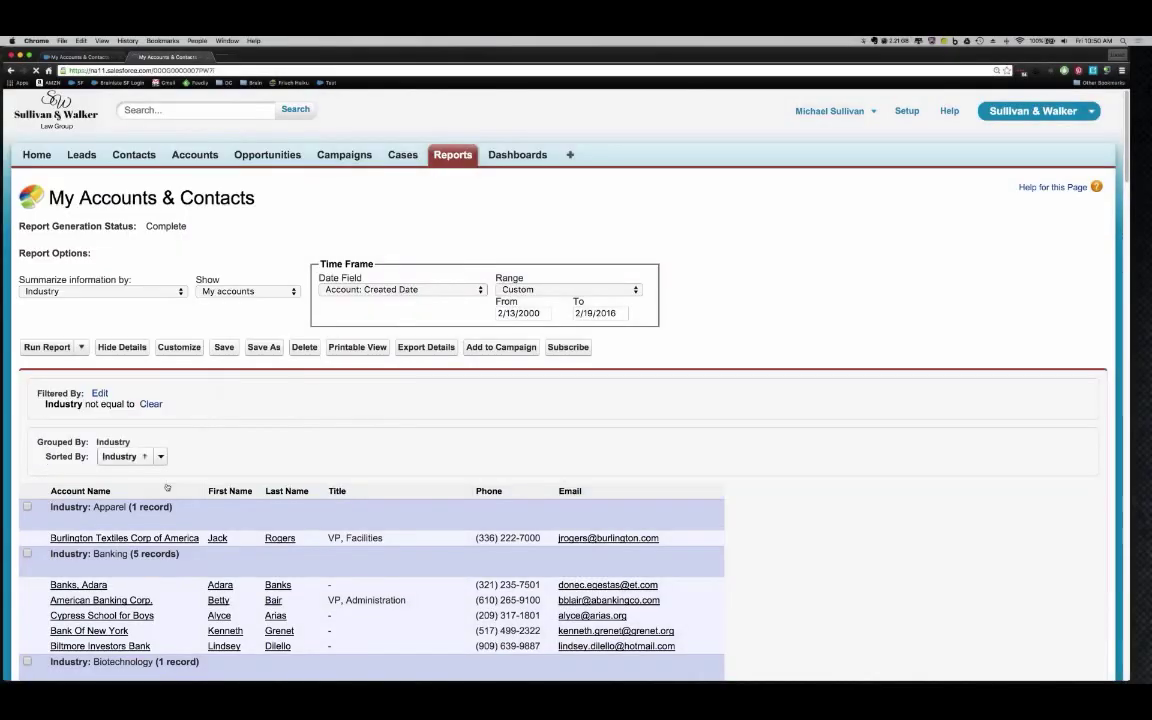
scroll(167, 487, down, 2)
scroll(167, 487, down, 8)
scroll(140, 400, up, 10)
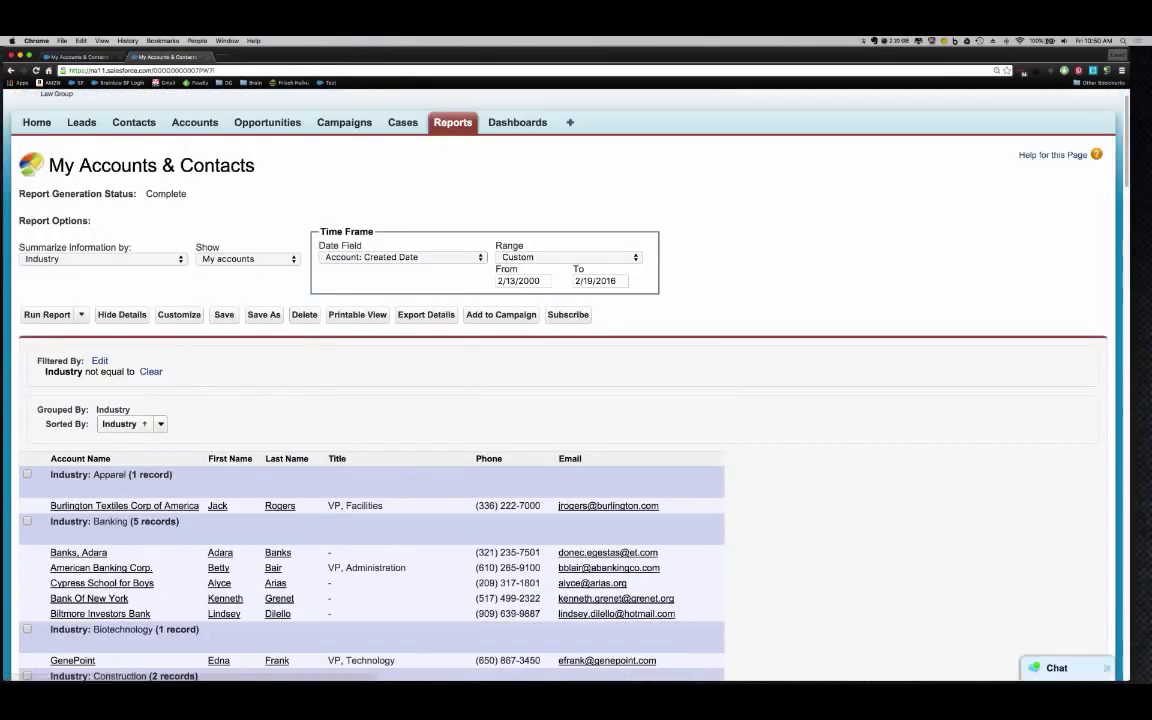
Step: Hide the report's record details and enlarge the page to view the industry groups
click(121, 315)
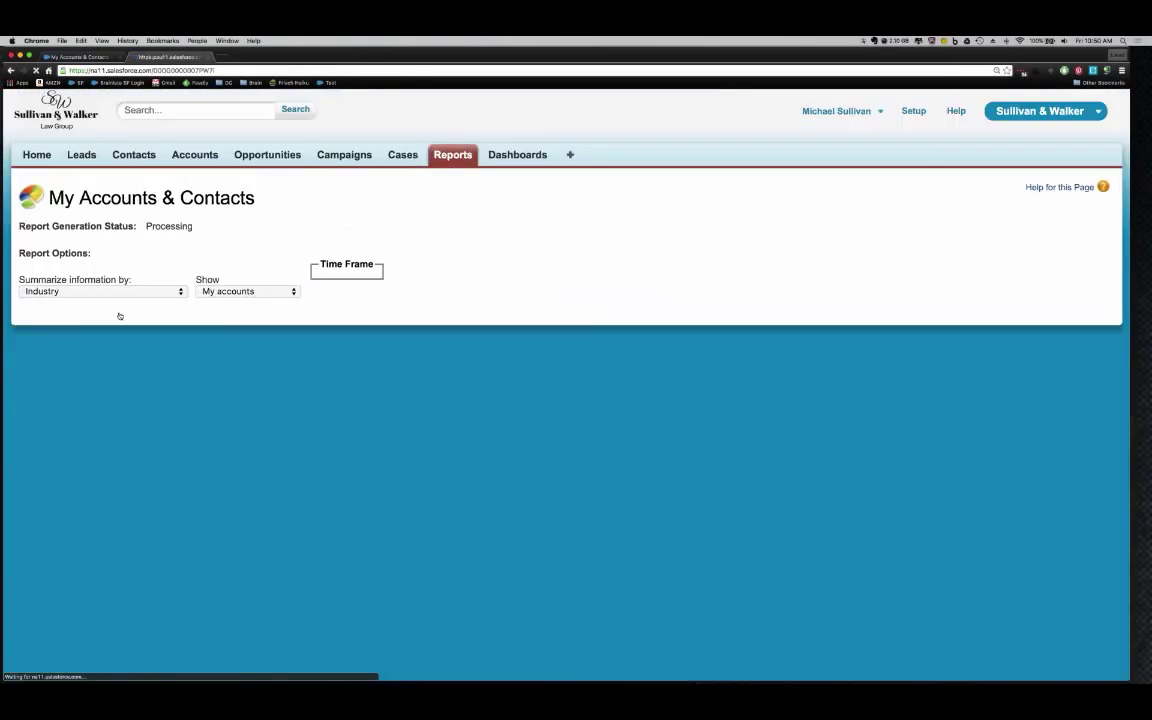
scroll(196, 483, down, 5)
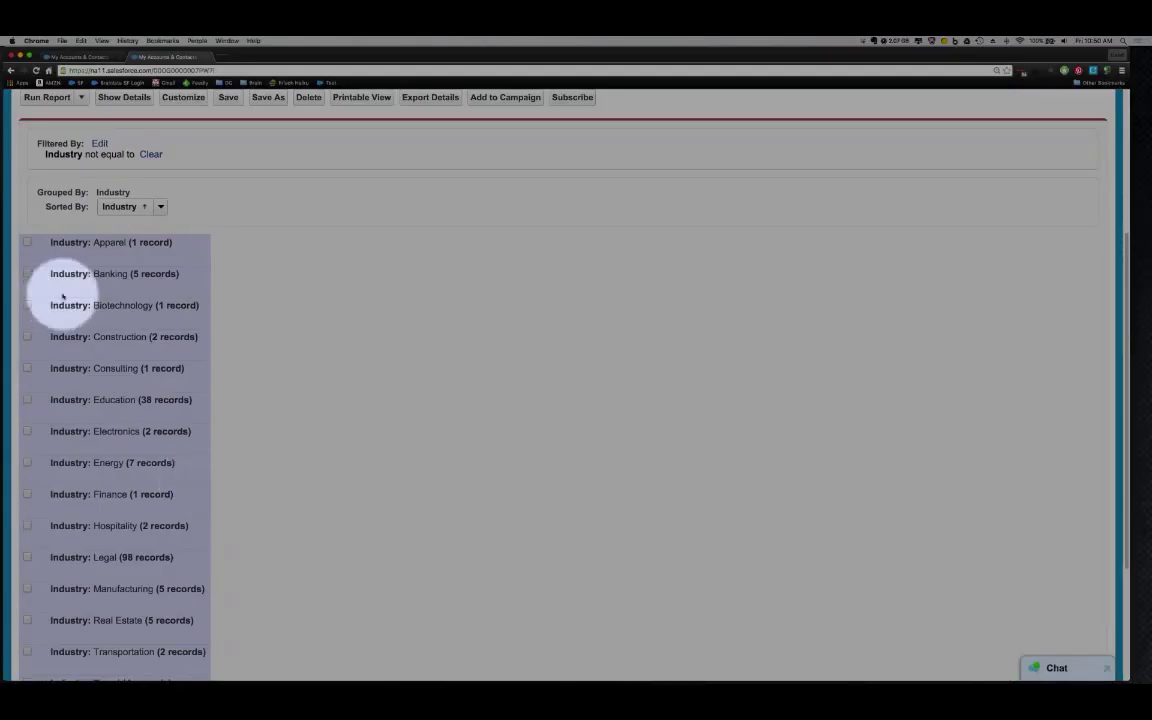
key(super+equal)
key(super+equal)
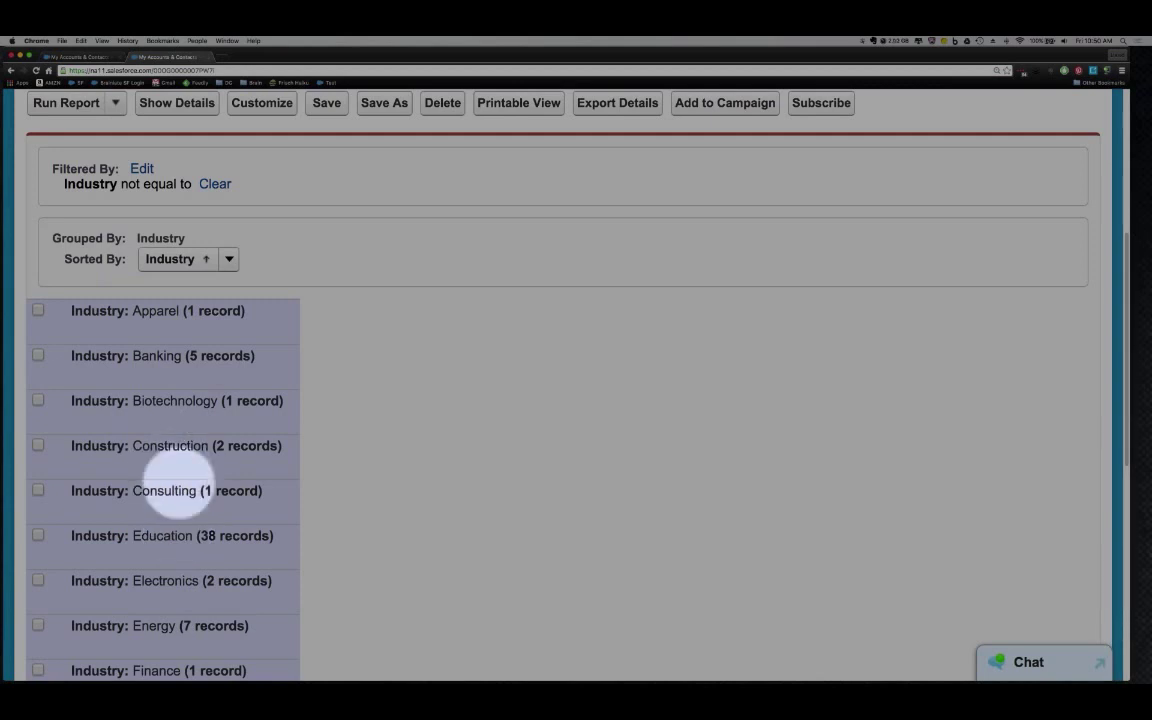
Step: Examine the summarized industry groups and the report's printing and export options
scroll(176, 490, up, 7)
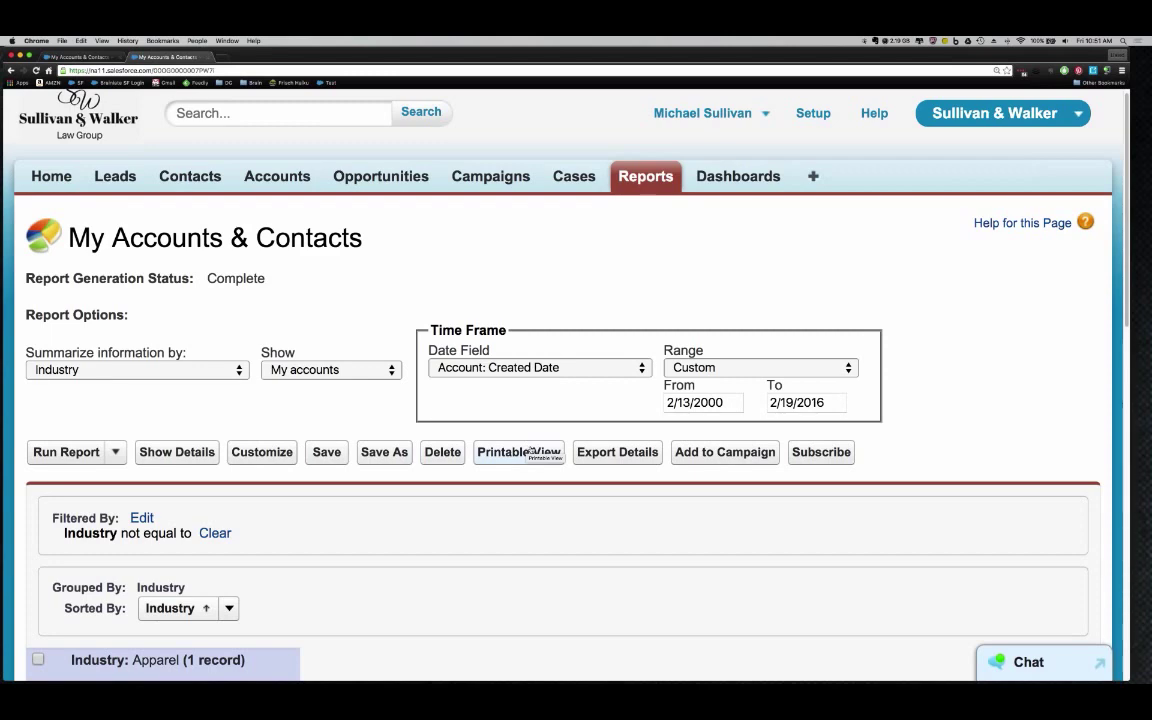
scroll(521, 535, down, 5)
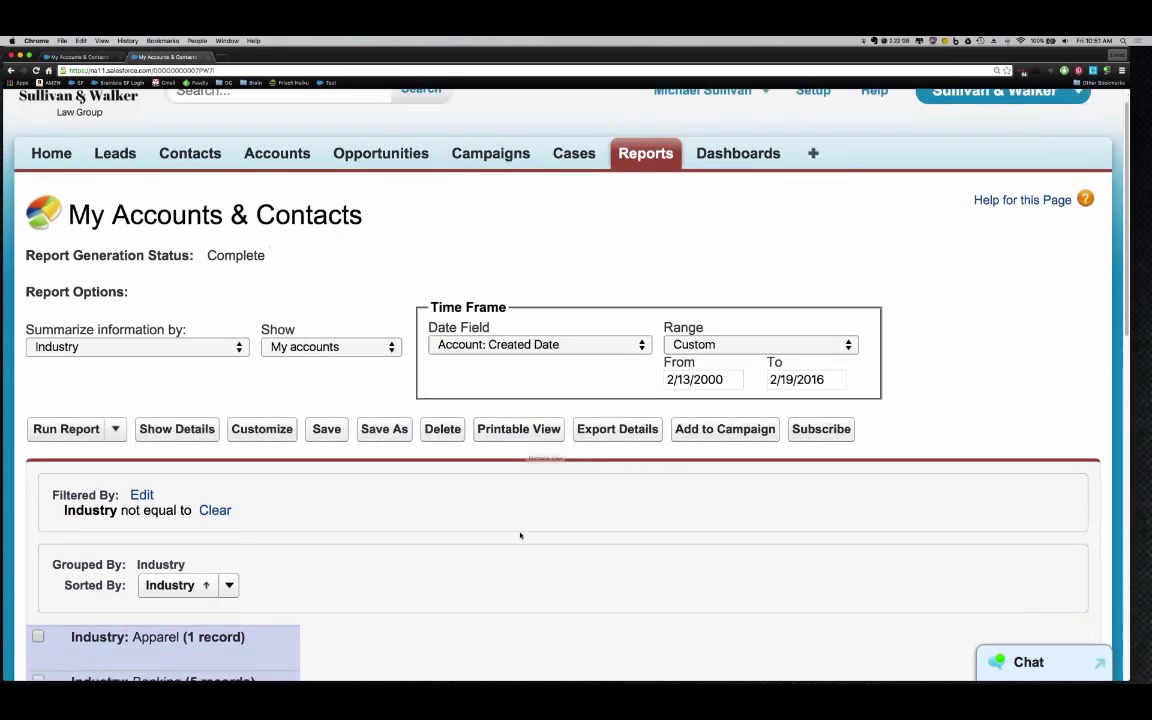
scroll(521, 535, down, 2)
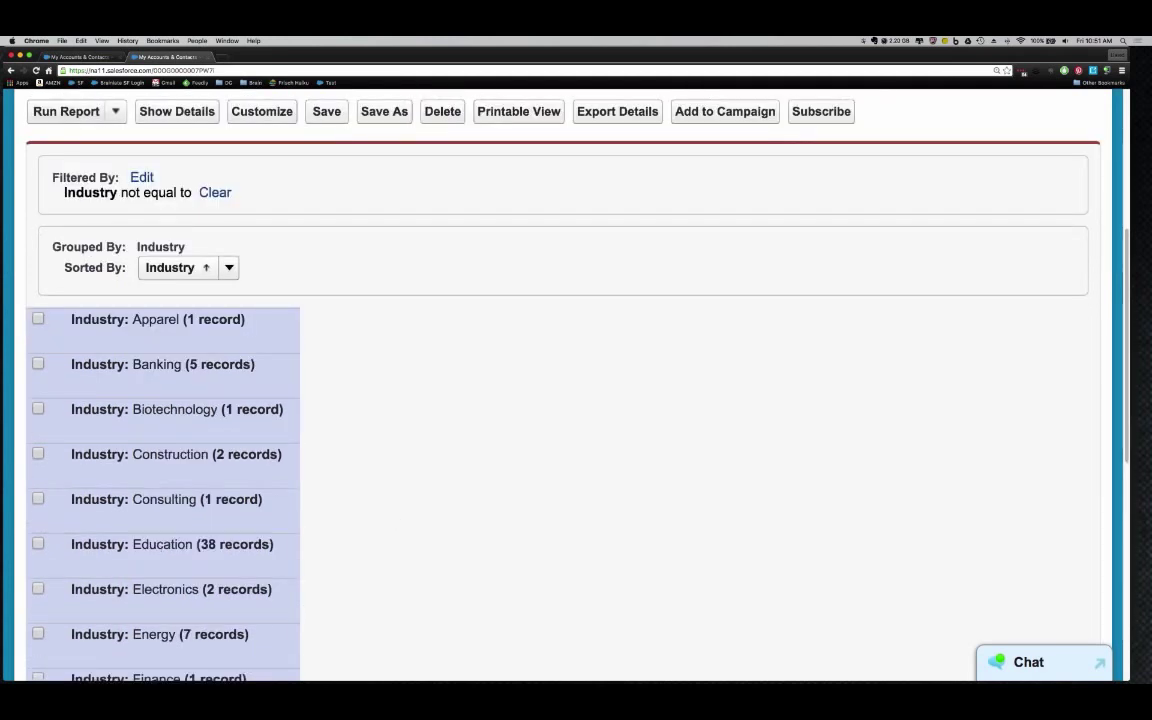
scroll(166, 556, down, 1)
scroll(167, 562, down, 1)
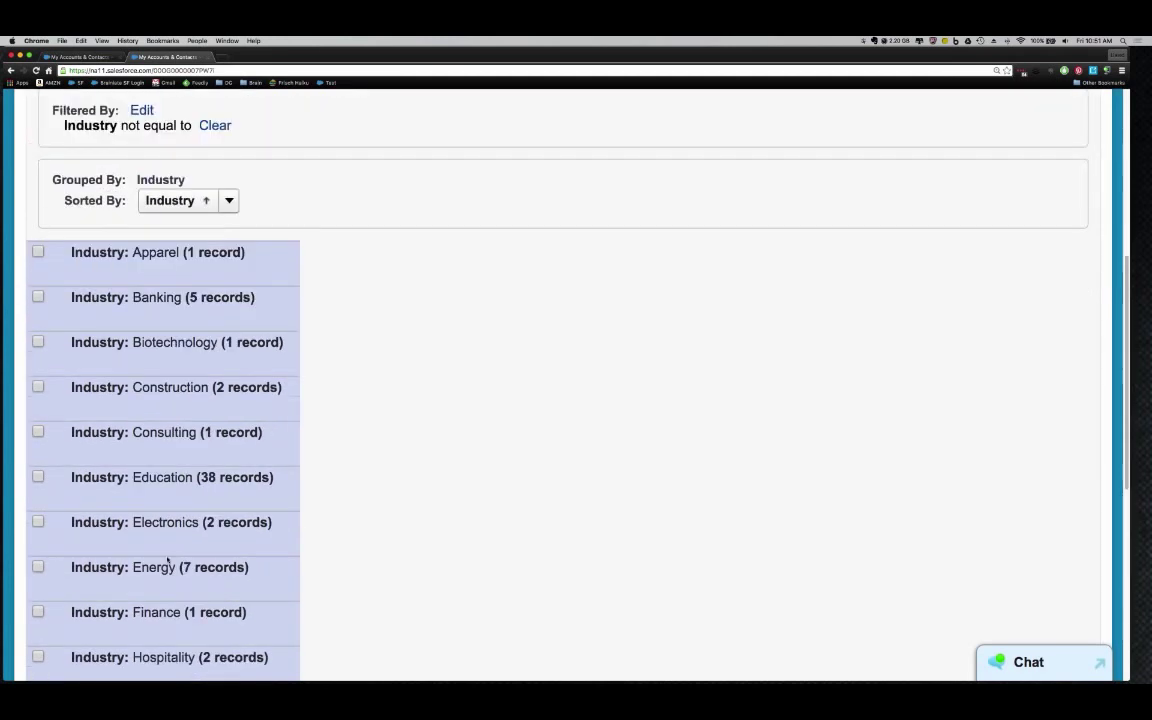
scroll(167, 560, up, 4)
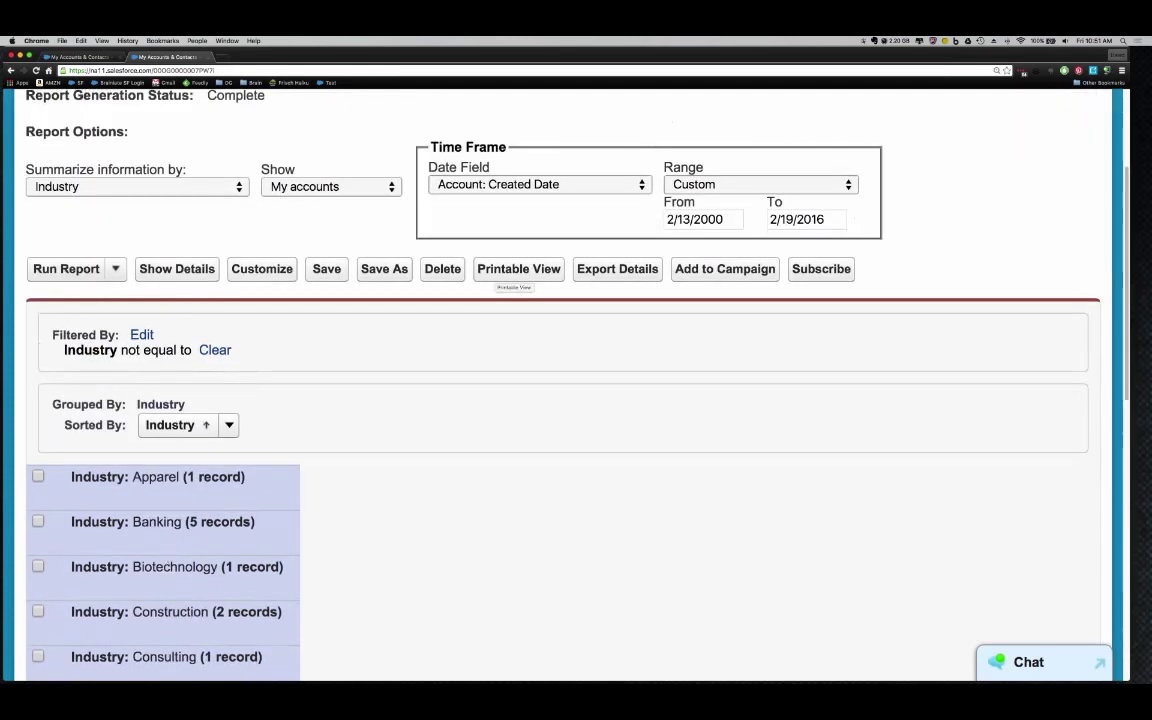
click(632, 270)
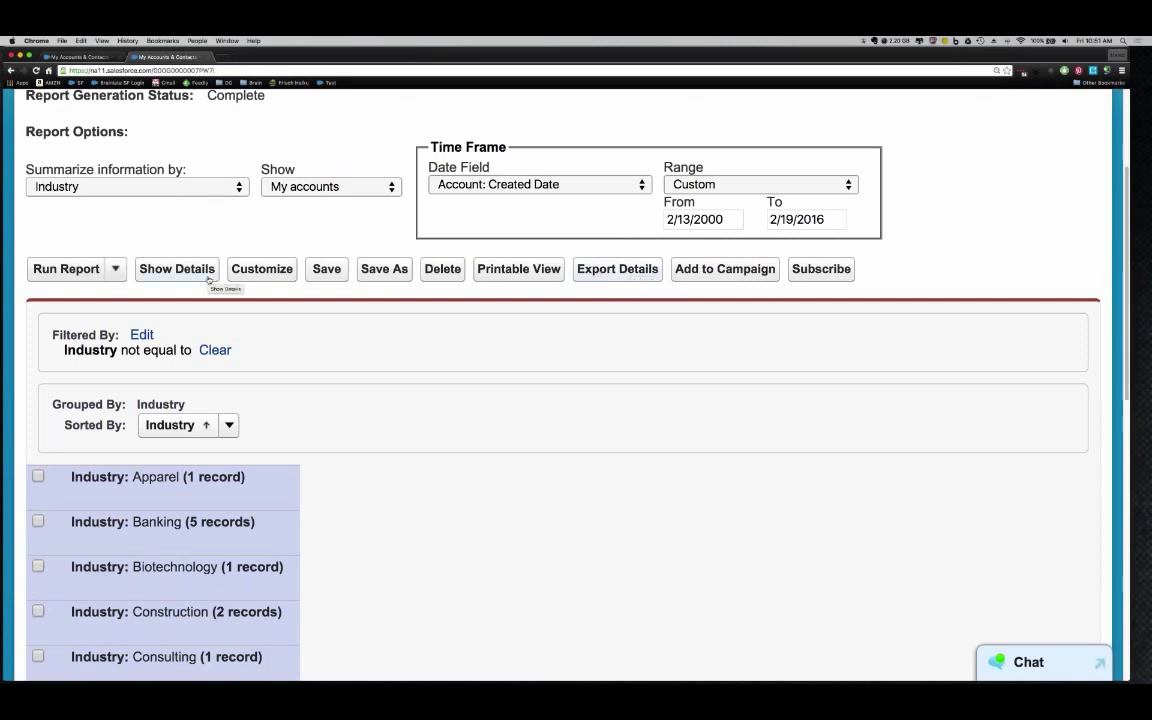
Step: Show the record details under each industry group again and look over the report
click(208, 279)
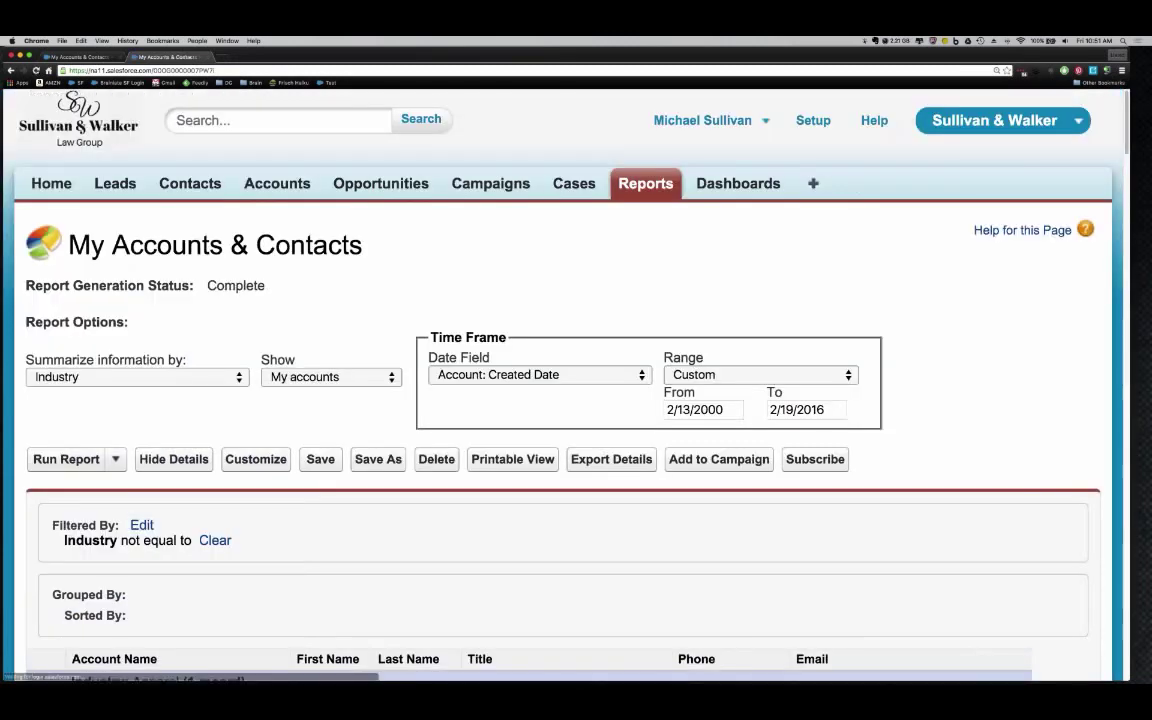
scroll(561, 532, down, 3)
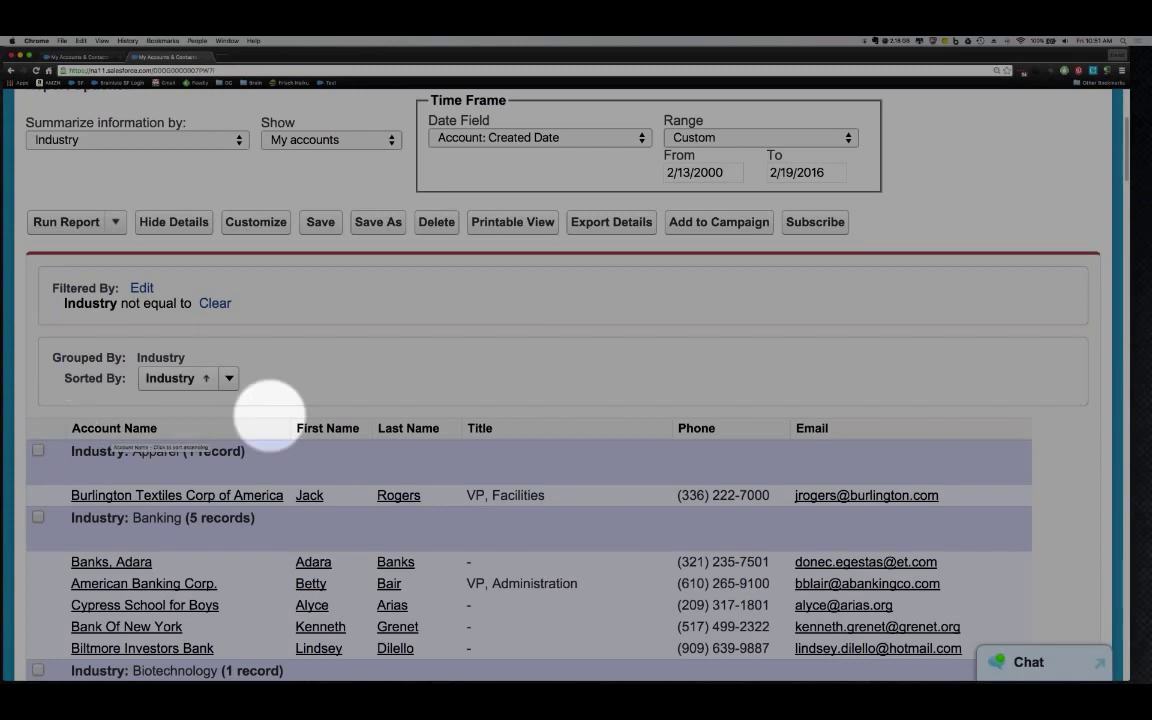
scroll(580, 350, up, 5)
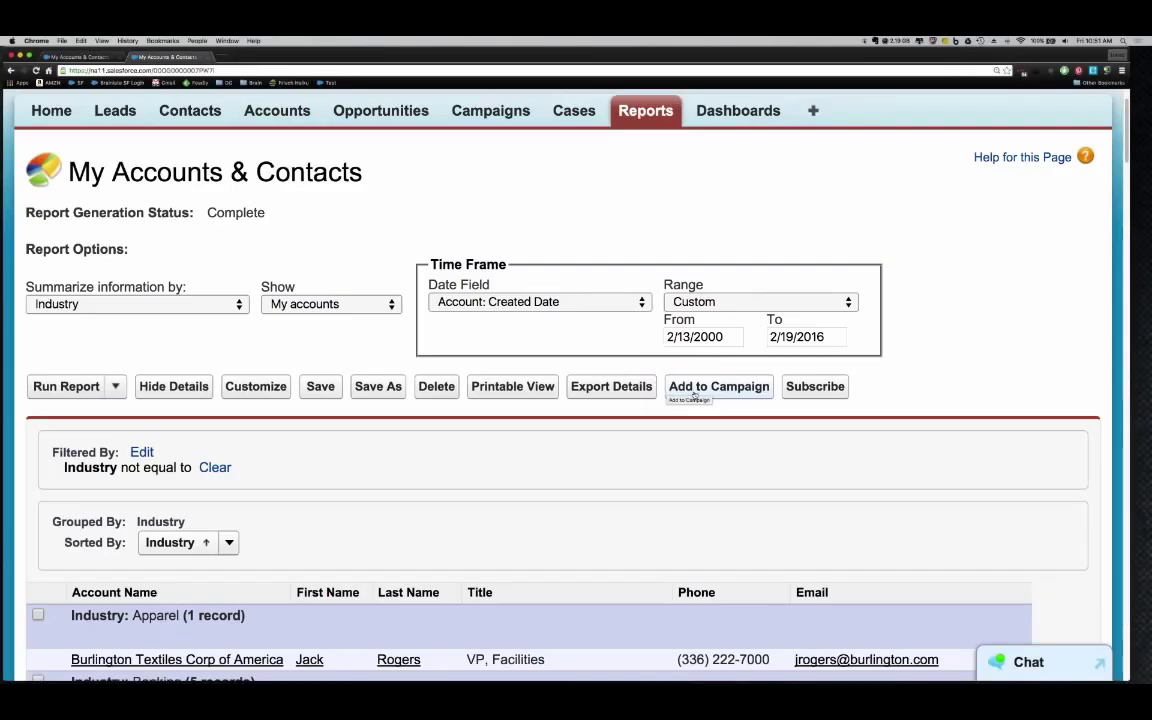
scroll(694, 395, up, 1)
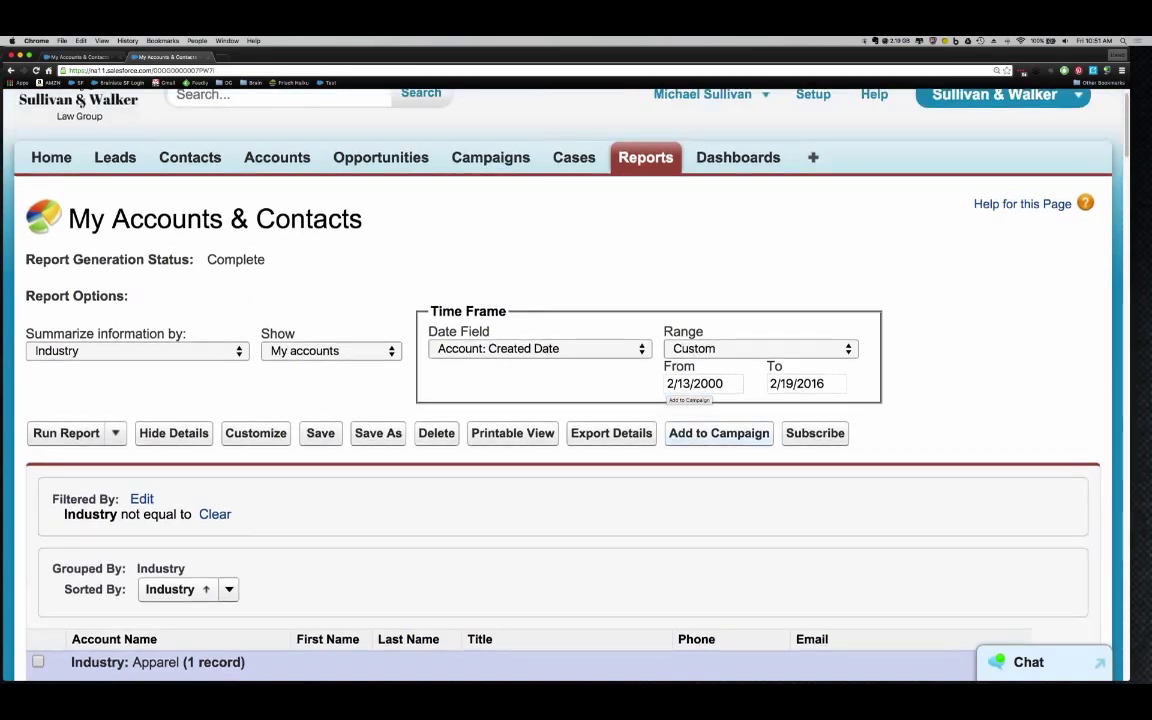
scroll(705, 447, up, 1)
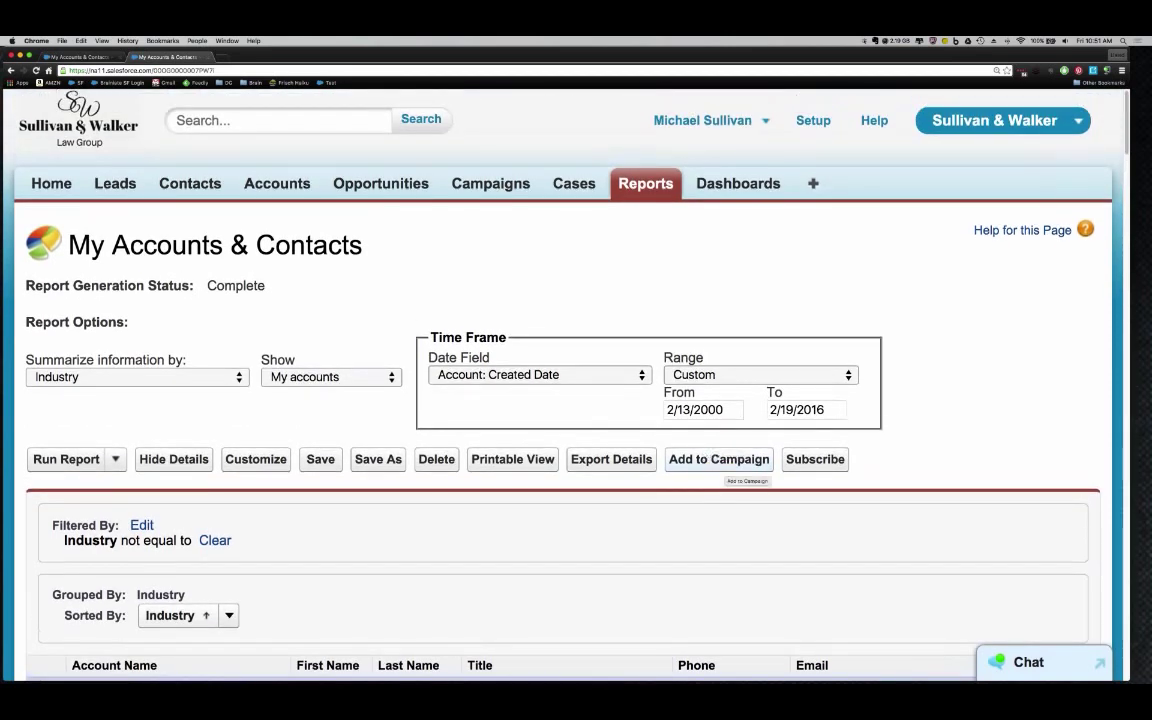
Step: View the Add to Campaign page for the report's records and return to the report
scroll(720, 463, down, 3)
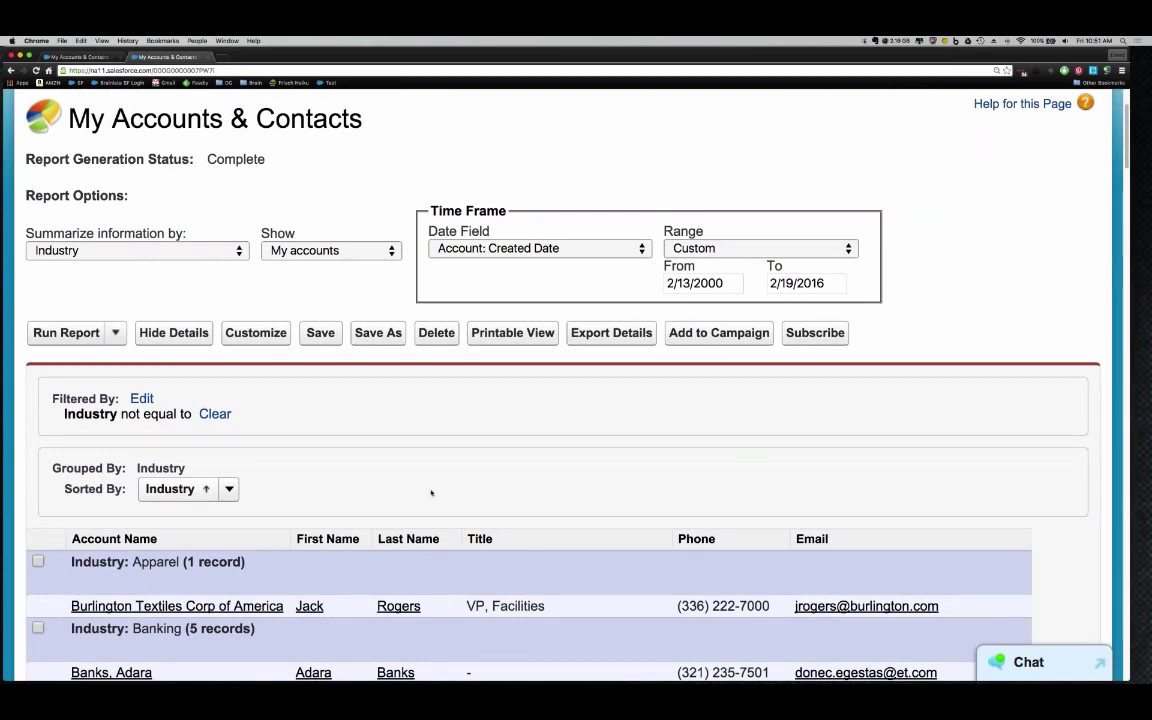
scroll(460, 500, up, 2)
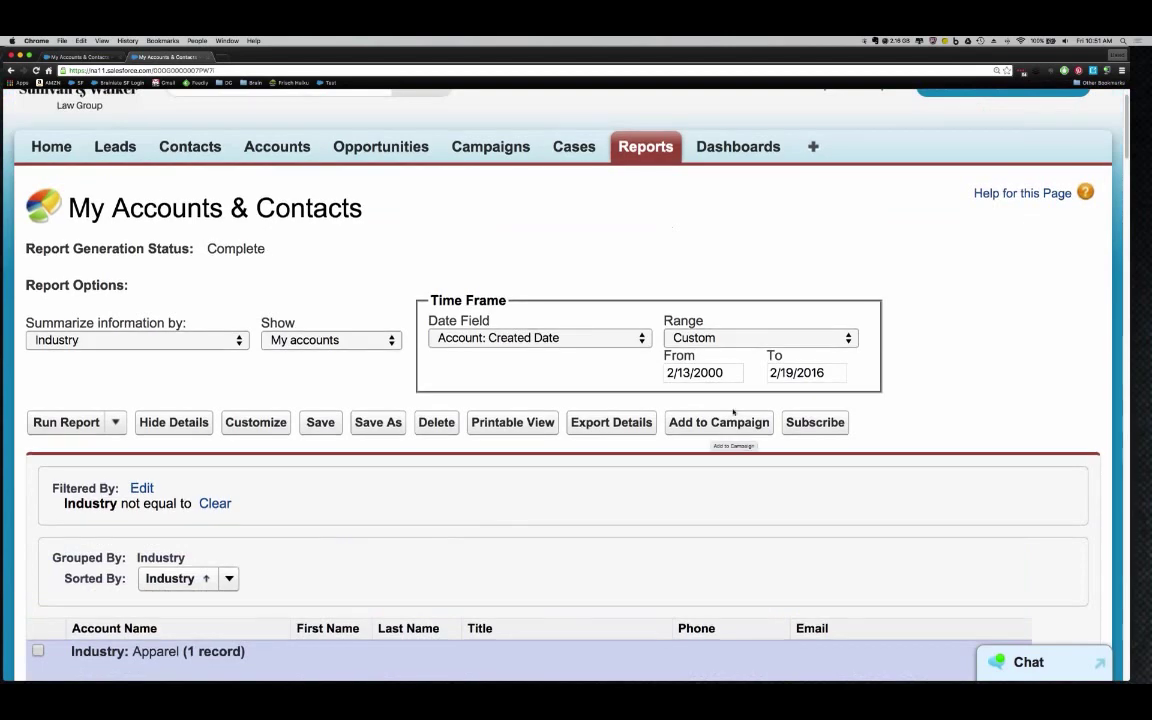
click(719, 422)
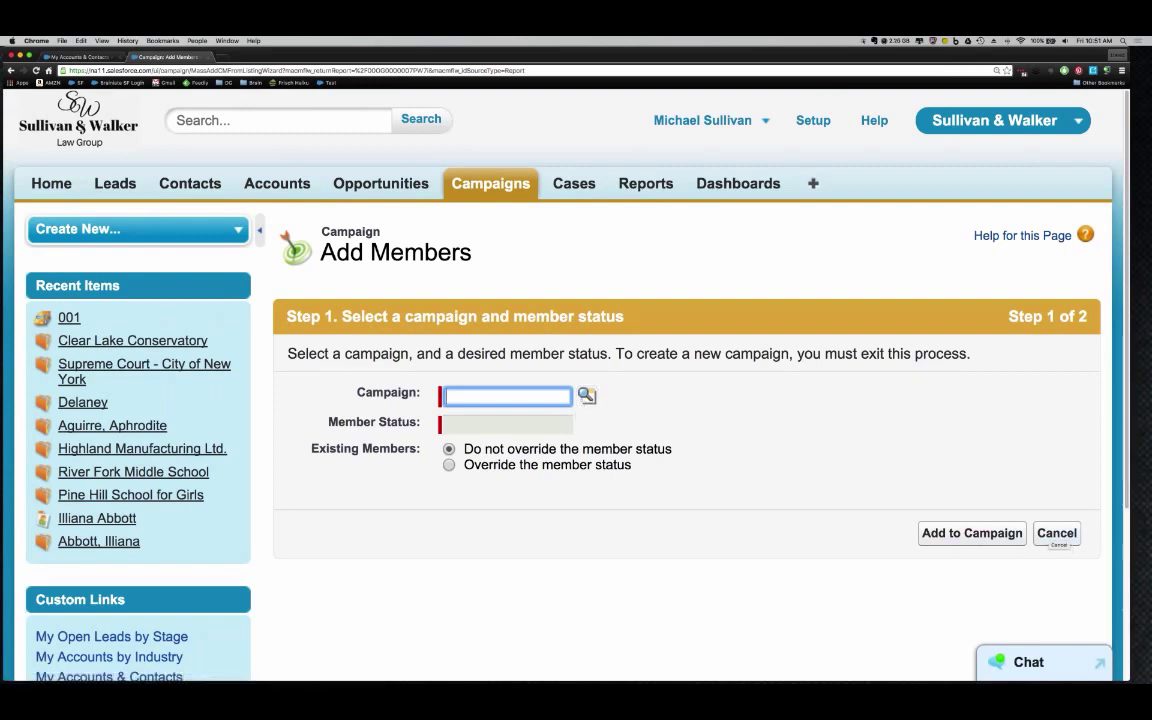
click(10, 71)
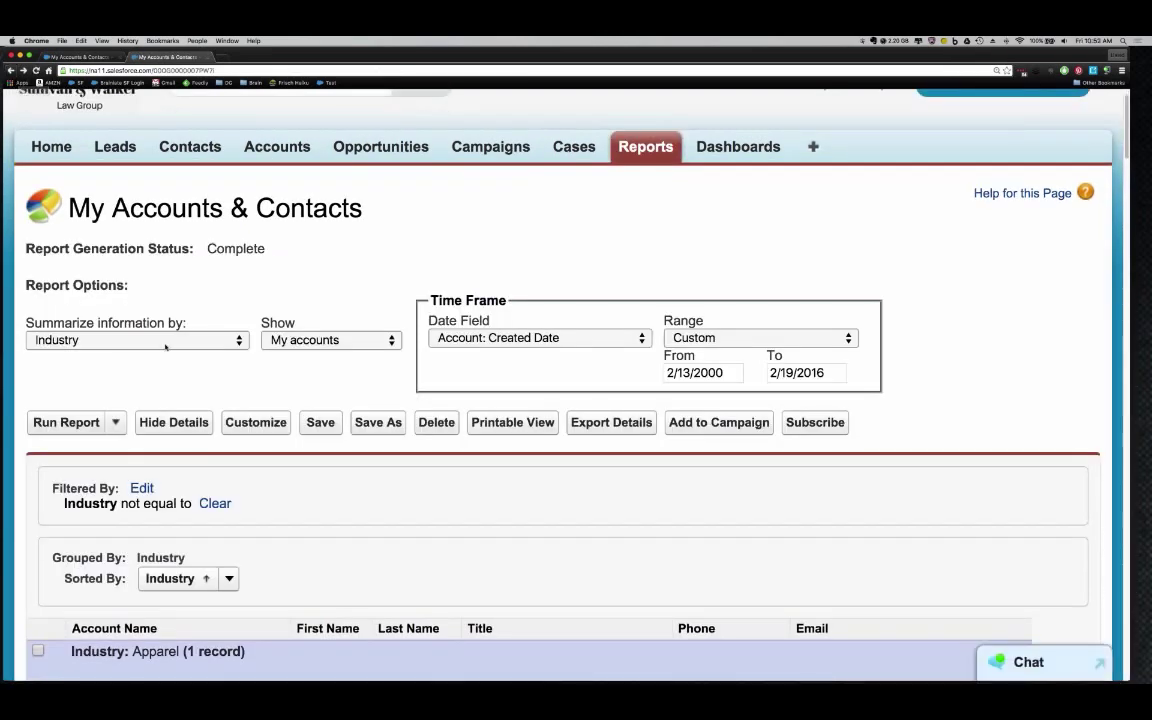
Step: Open the My Accounts & Contacts report for customization and look through the available contact fields
scroll(252, 357, down, 1)
scroll(252, 357, down, 2)
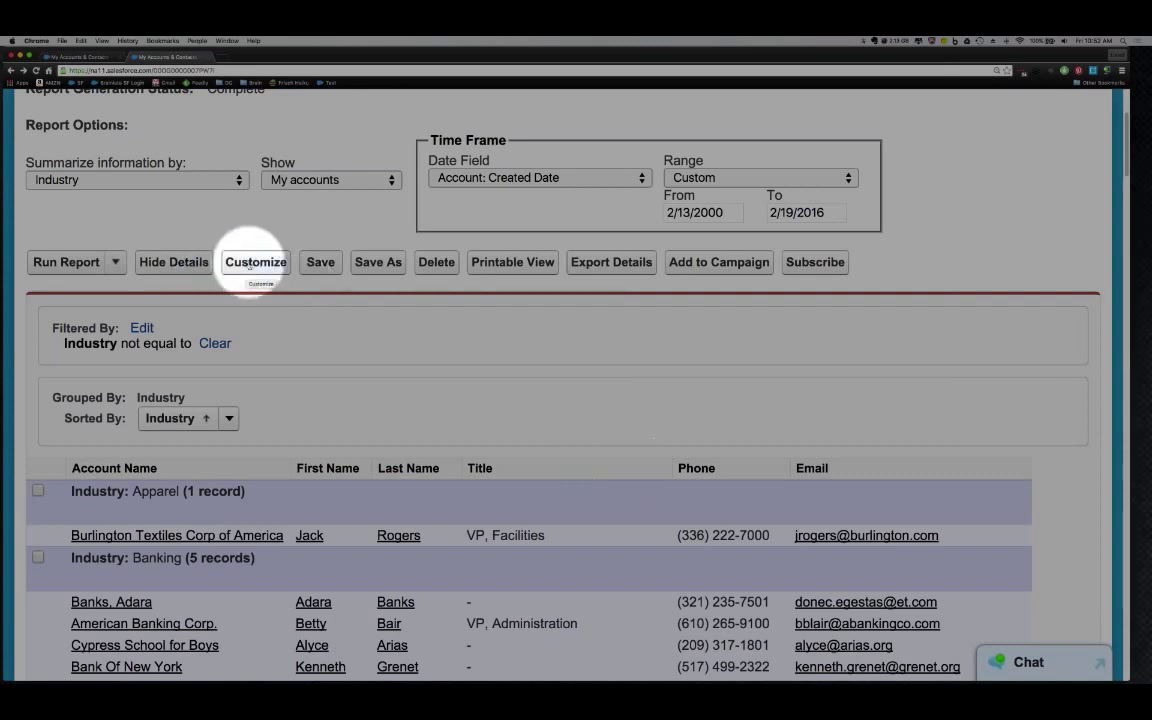
click(250, 263)
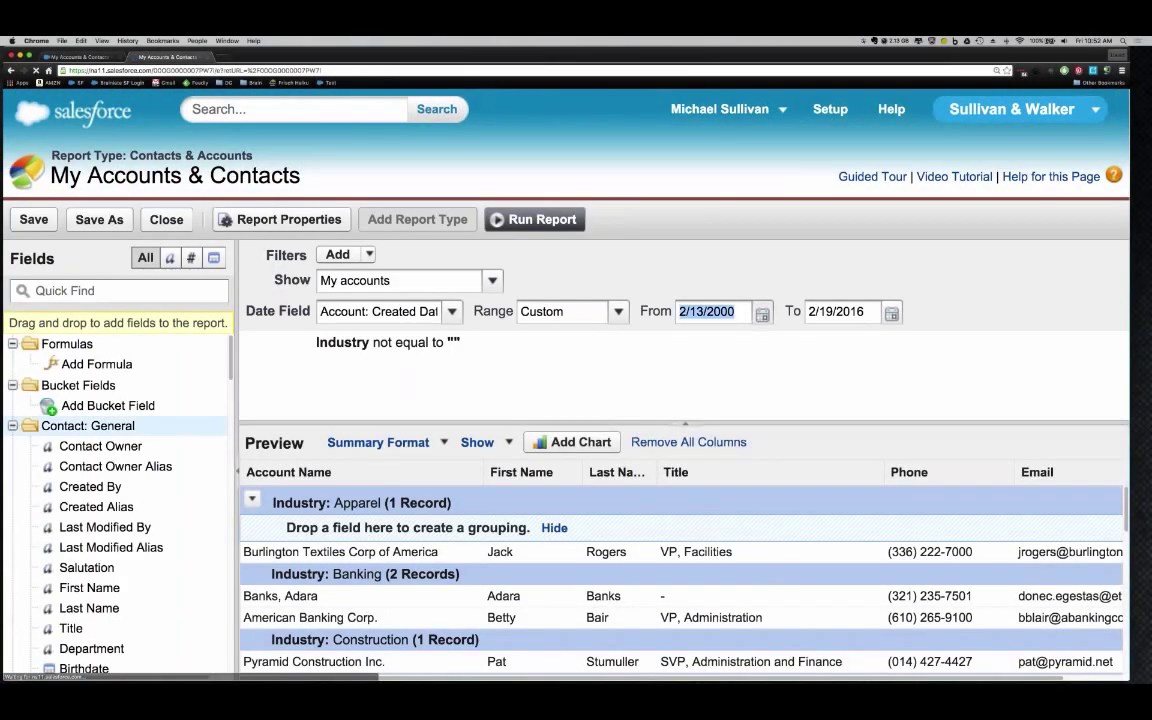
key(super+minus)
key(super+minus)
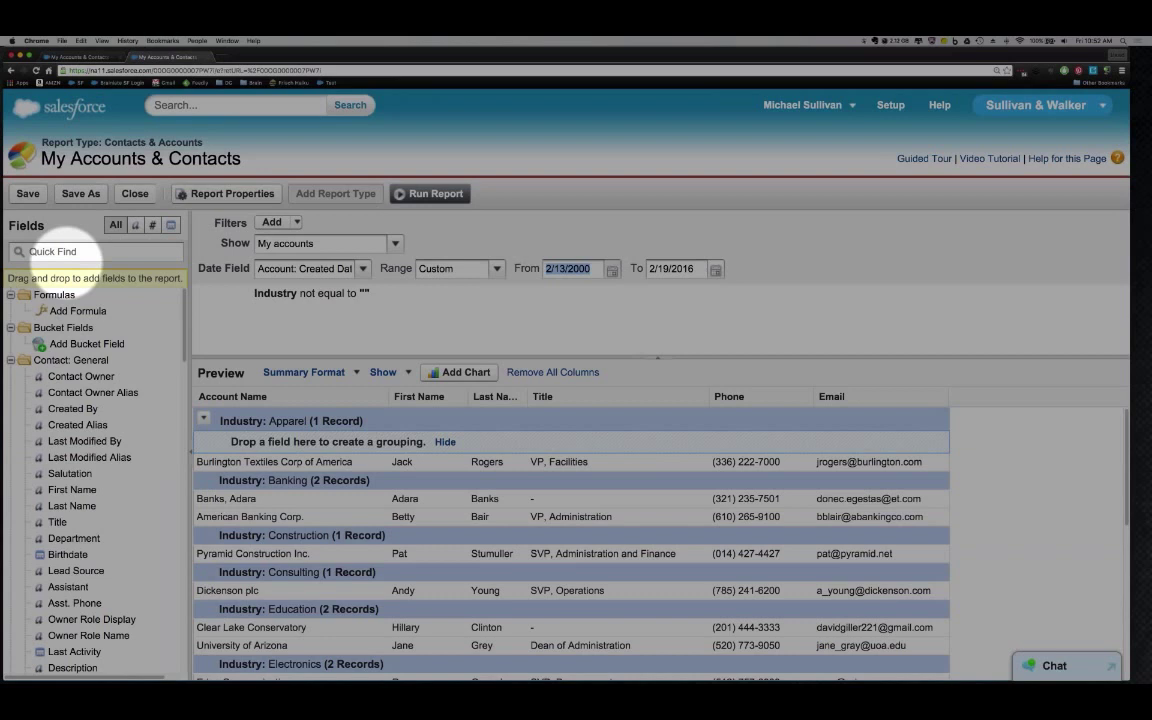
scroll(120, 468, down, 2)
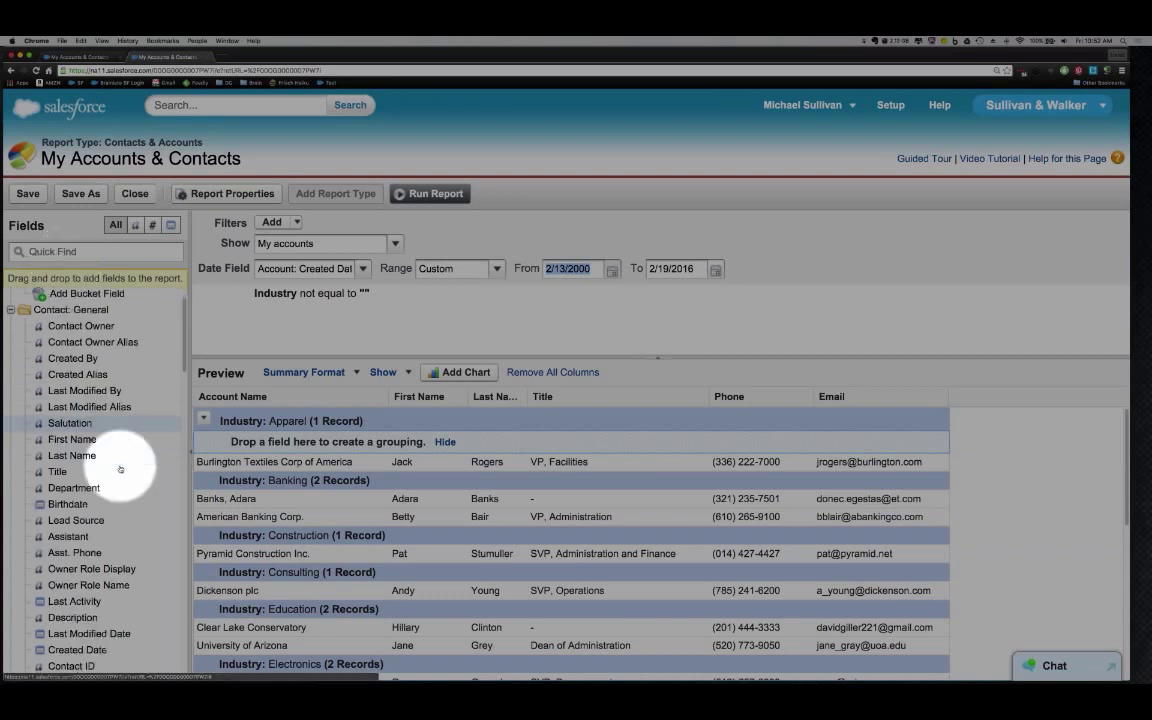
scroll(120, 468, down, 3)
scroll(120, 468, down, 2)
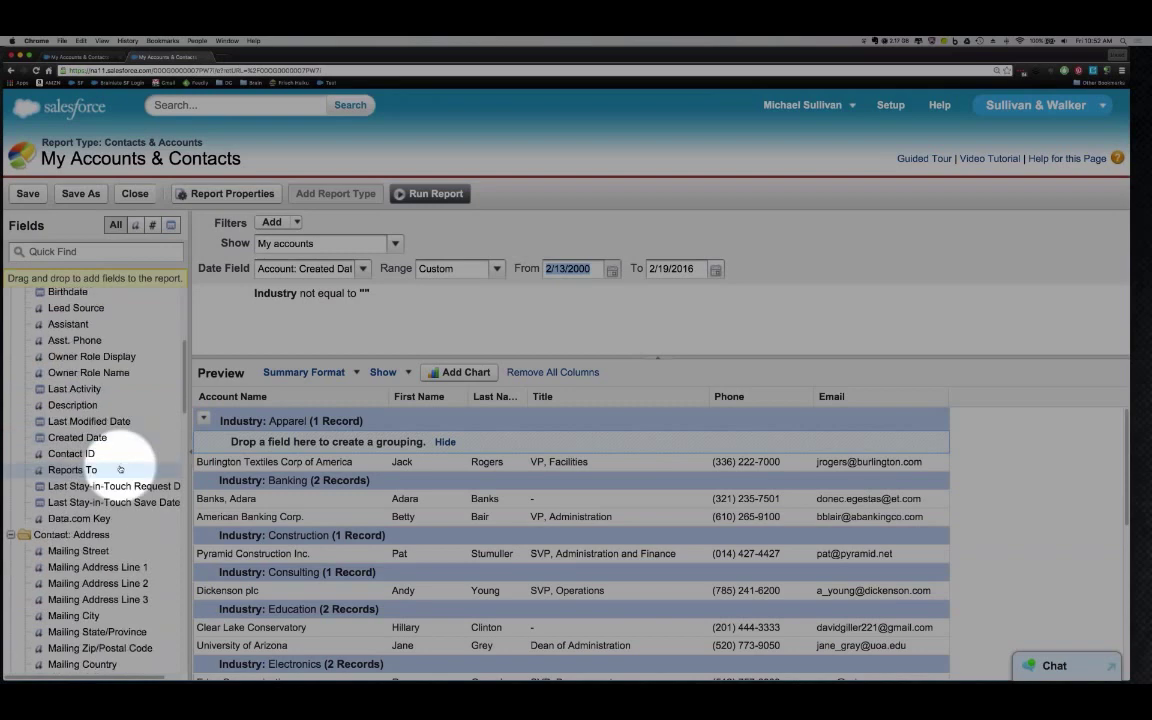
scroll(120, 468, up, 7)
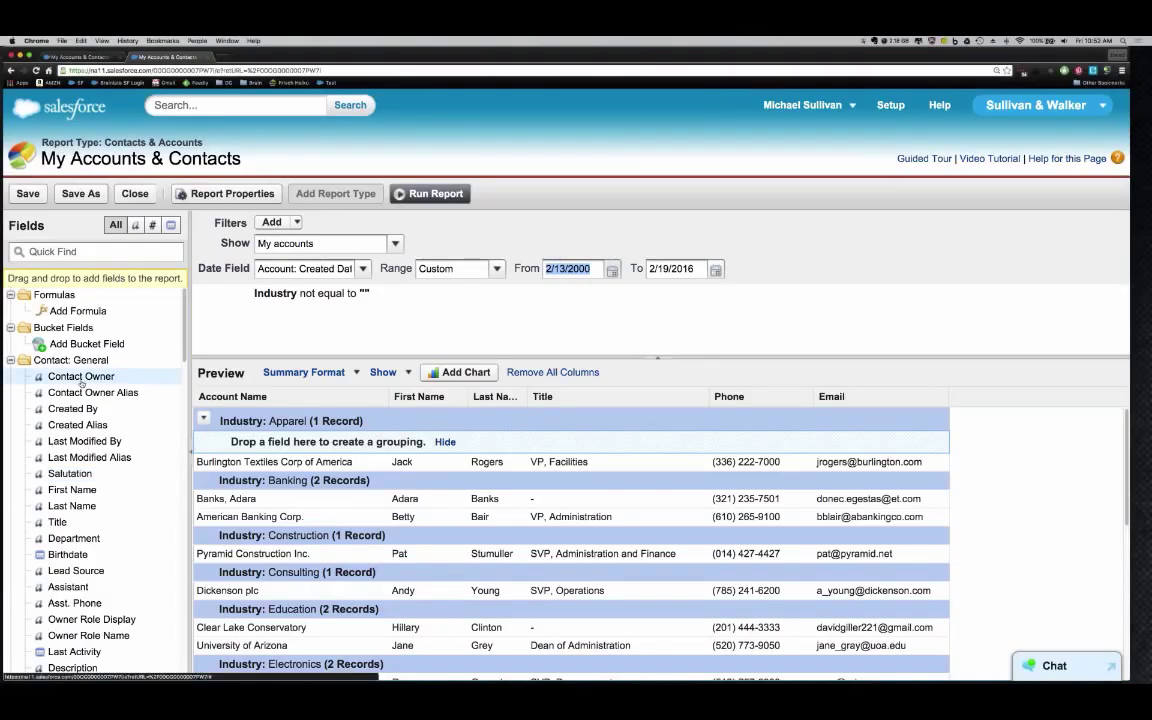
Step: Find the Mailing Street and Mailing City fields and add them as columns between Title and Phone
click(70, 252)
text(stree)
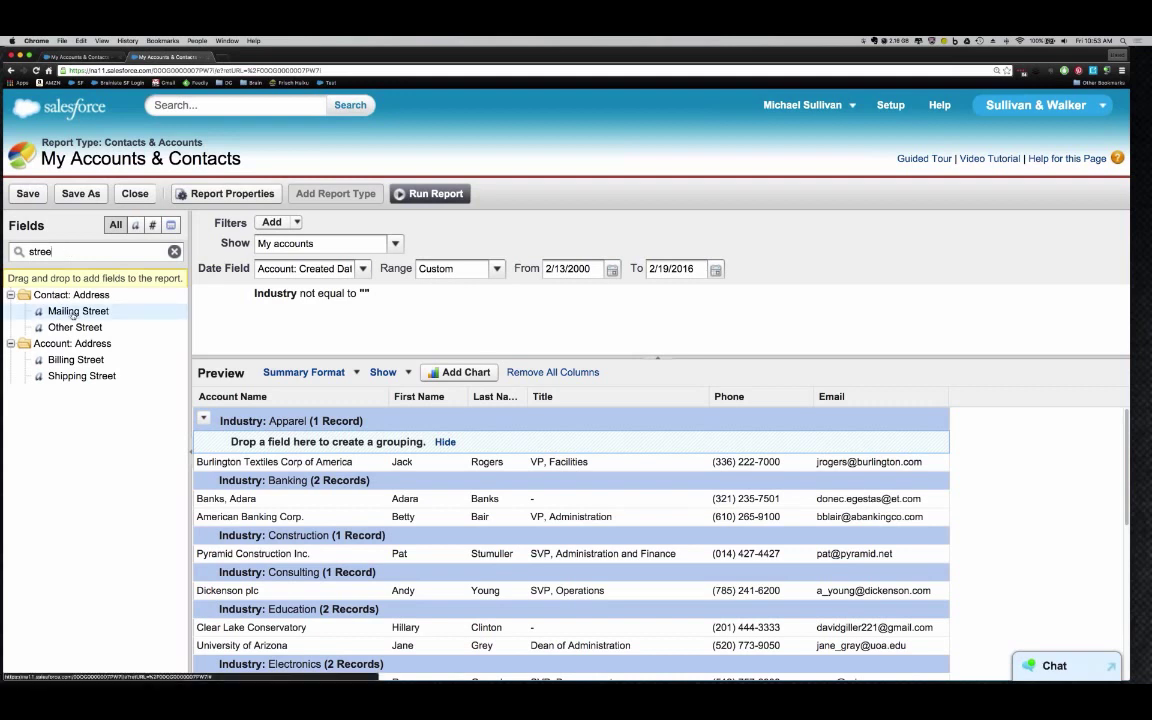
drag(72, 314, 646, 398)
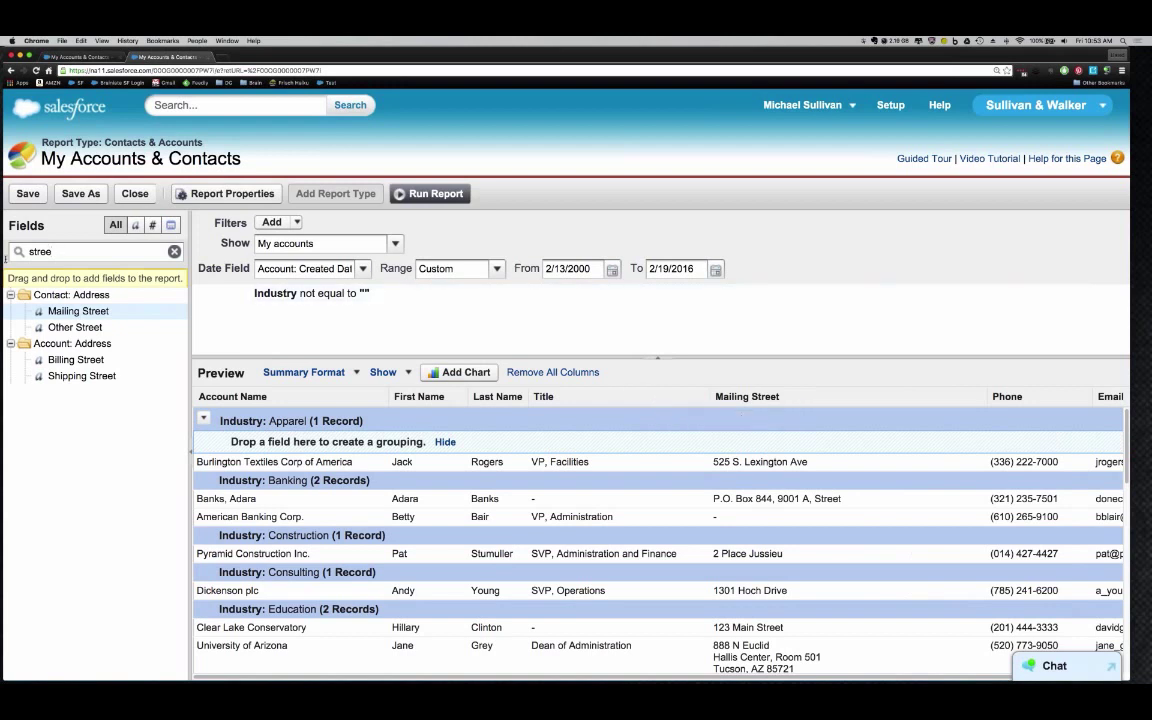
double_click(15, 250)
text(city)
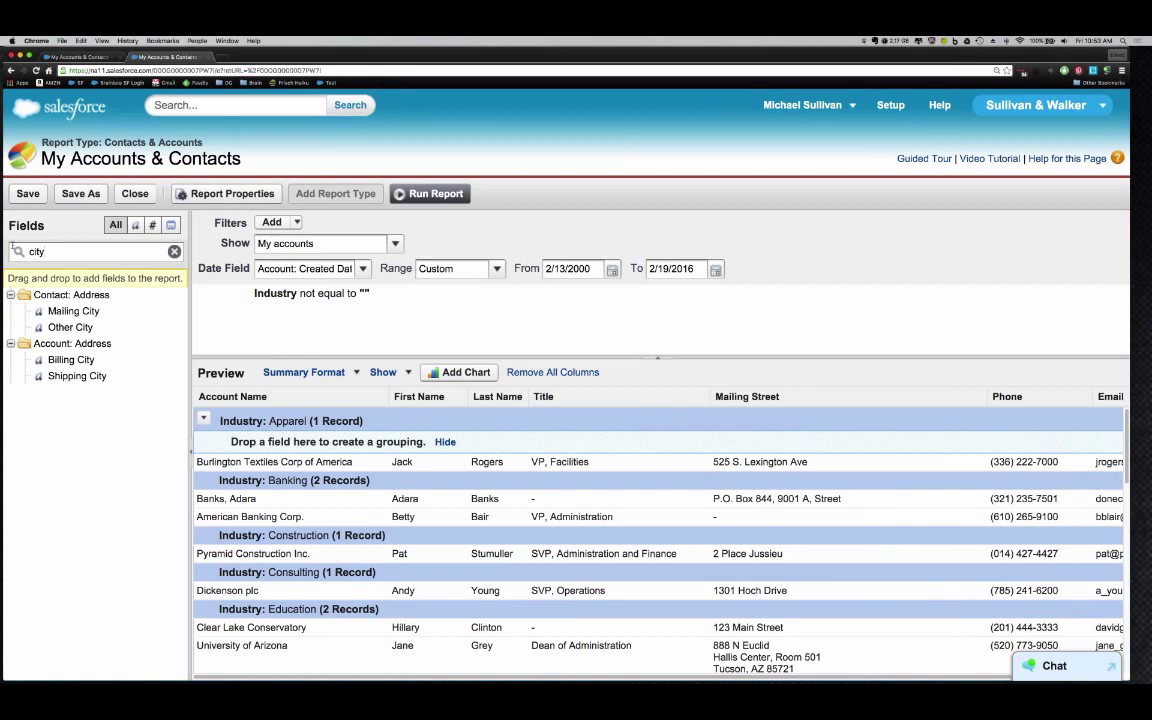
drag(64, 312, 883, 430)
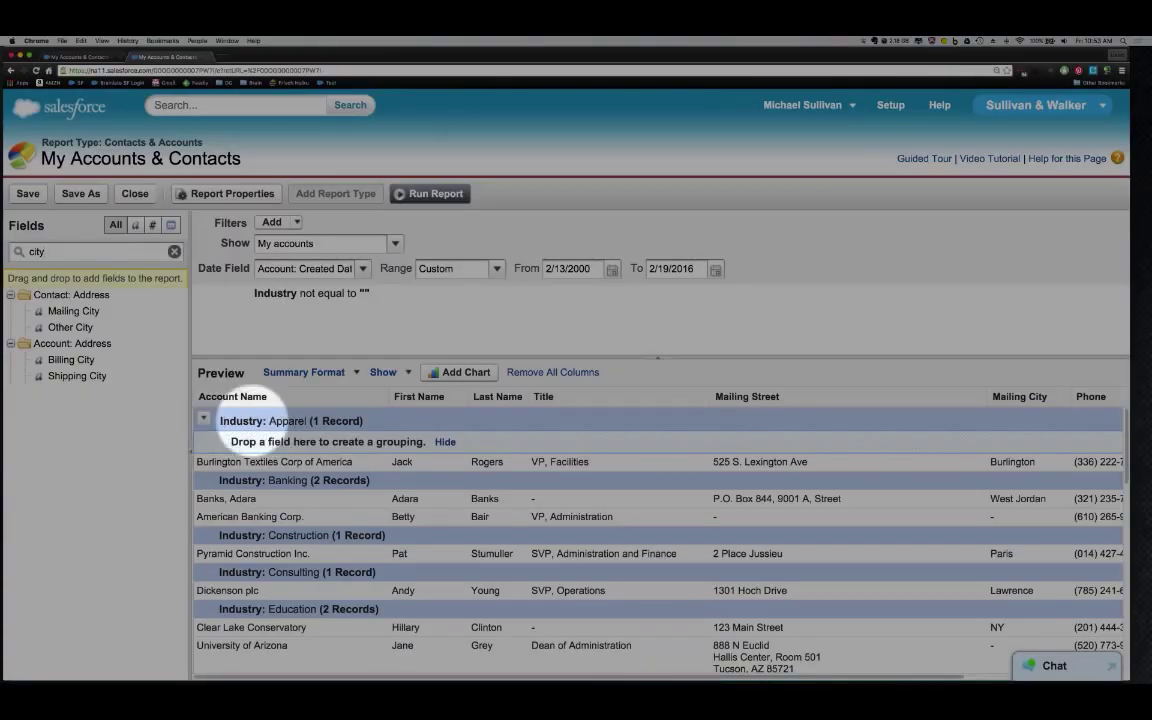
Step: Remove the Industry grouping and the Industry filter from the report
click(257, 421)
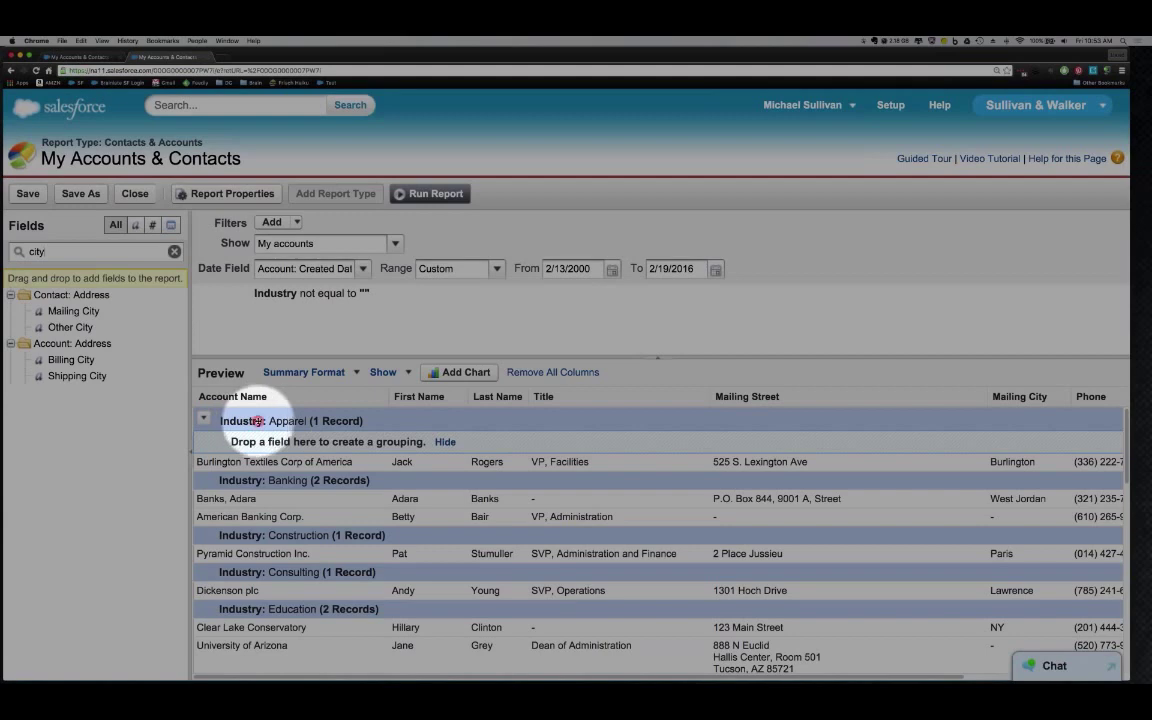
drag(257, 421, 120, 414)
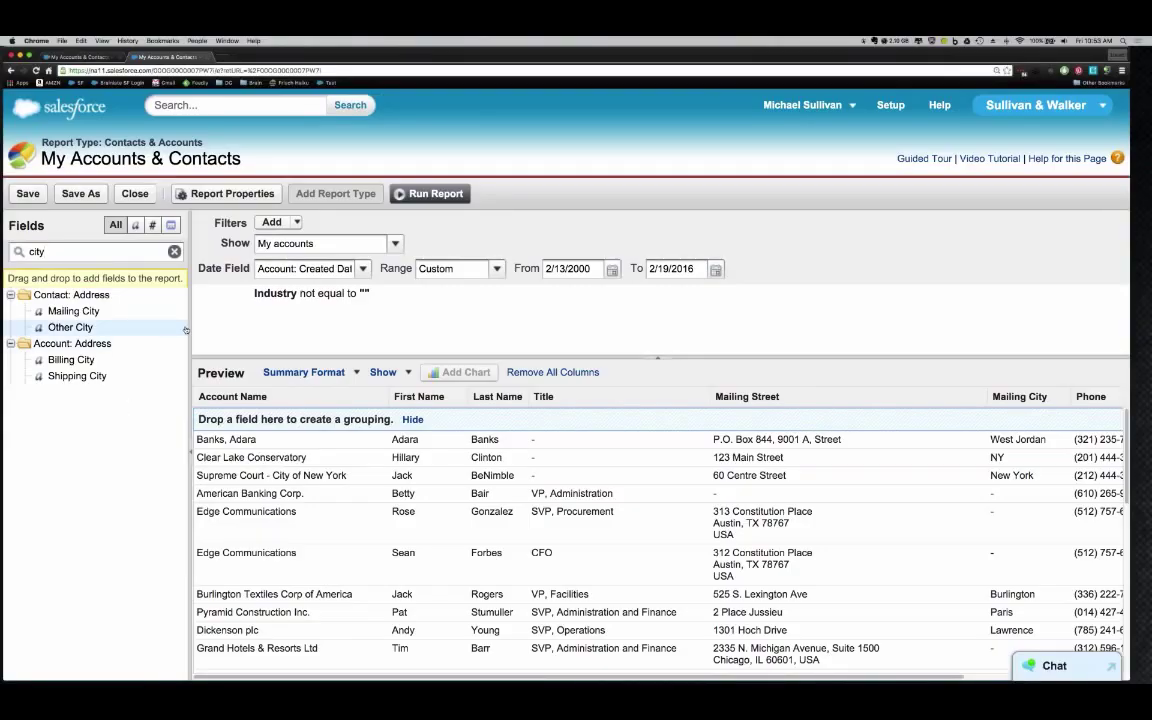
mouse_move(422, 294)
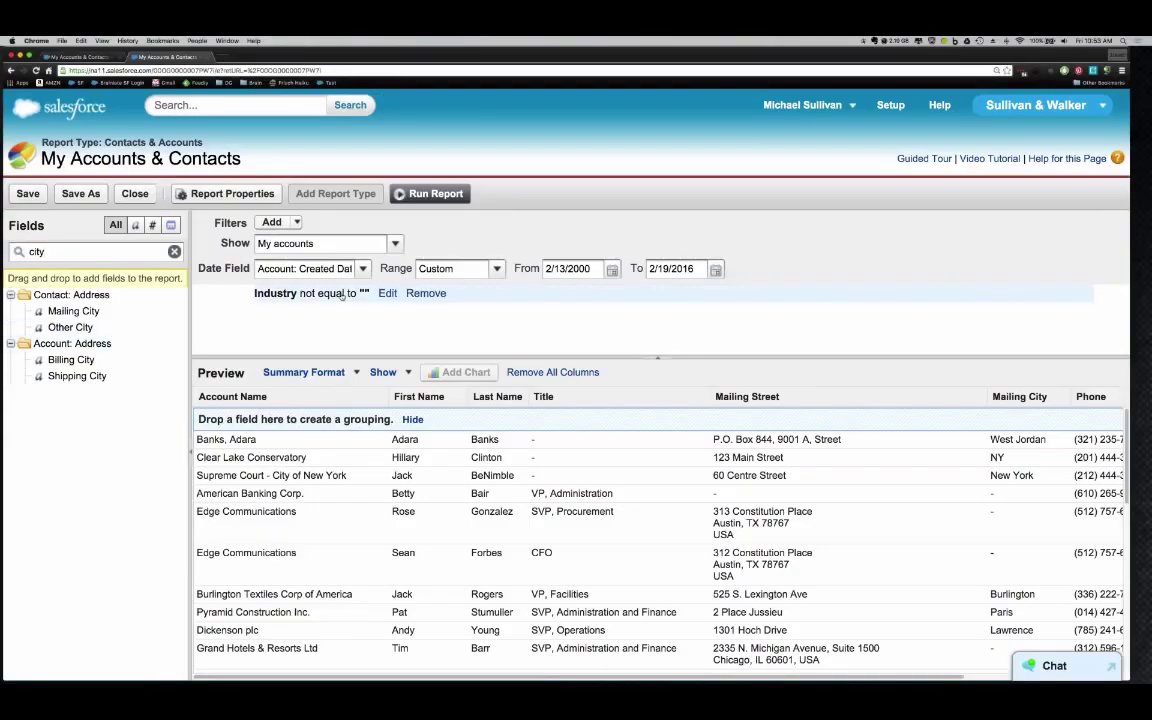
click(425, 293)
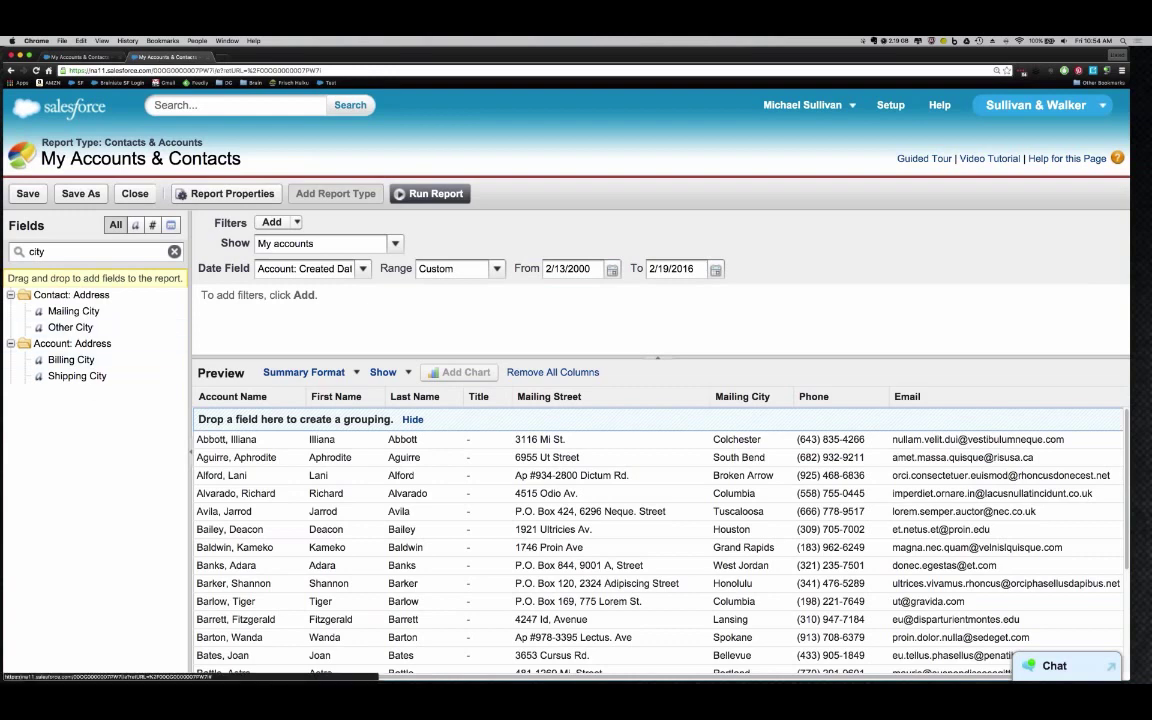
Step: Find the Mailing State/Province field and add it as a column between Mailing City and Phone
drag(59, 252, 14, 240)
text(state)
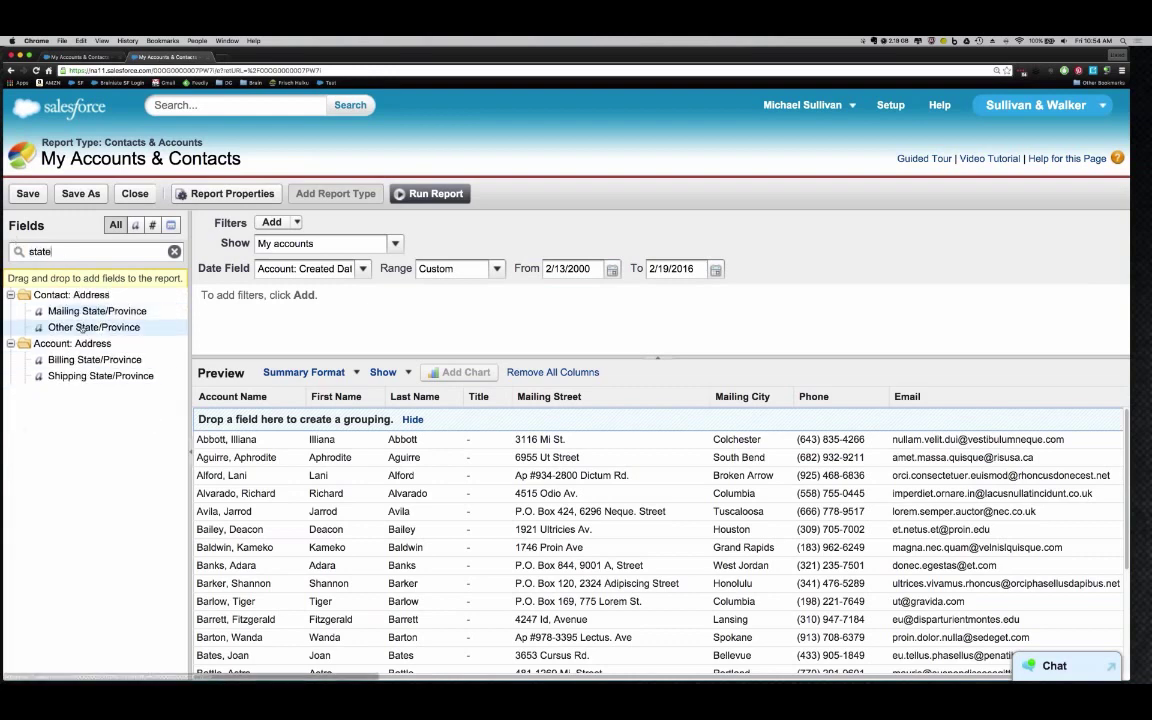
drag(97, 311, 850, 460)
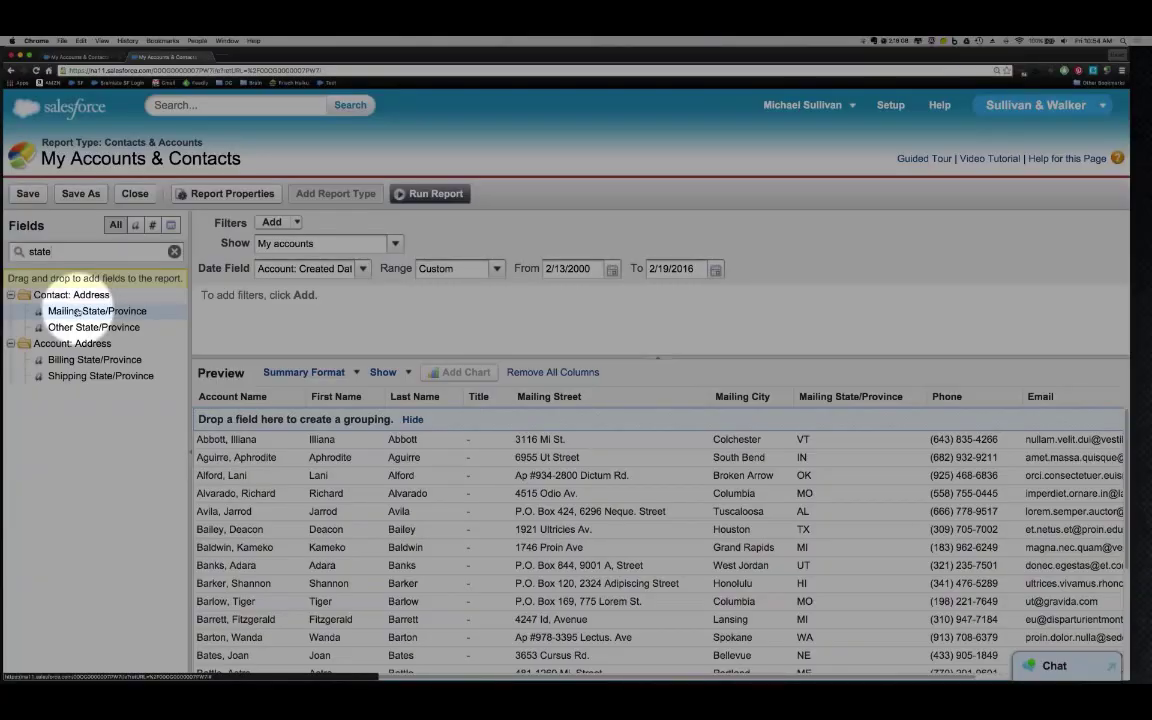
Step: Add a report filter for Mailing State/Province equals TX
click(77, 313)
drag(77, 313, 264, 315)
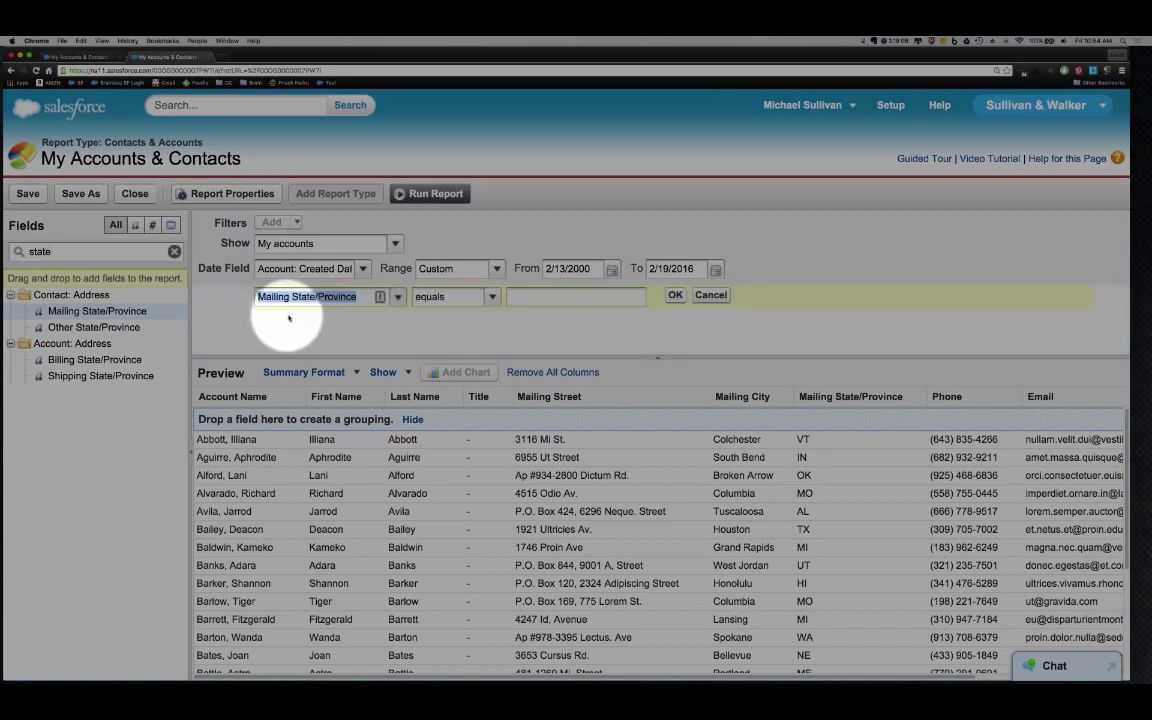
click(575, 297)
text(TX)
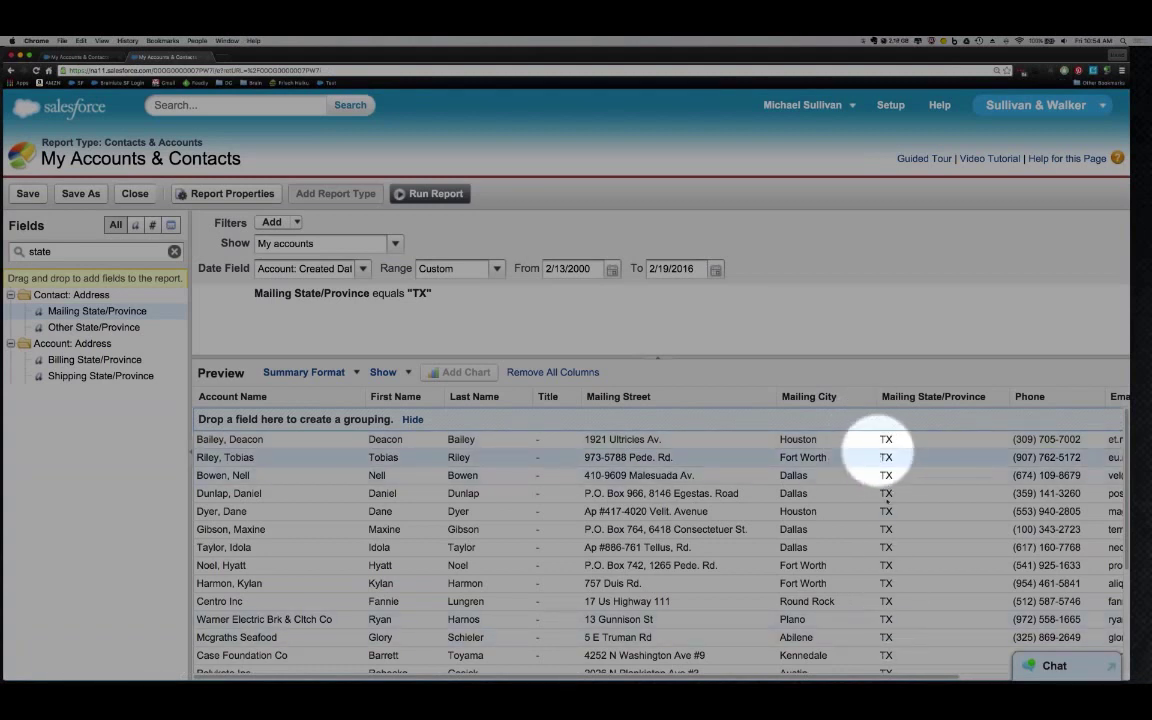
Step: Check the filtered records, remove the Mailing State/Province column and group the report by Mailing City
scroll(890, 640, down, 3)
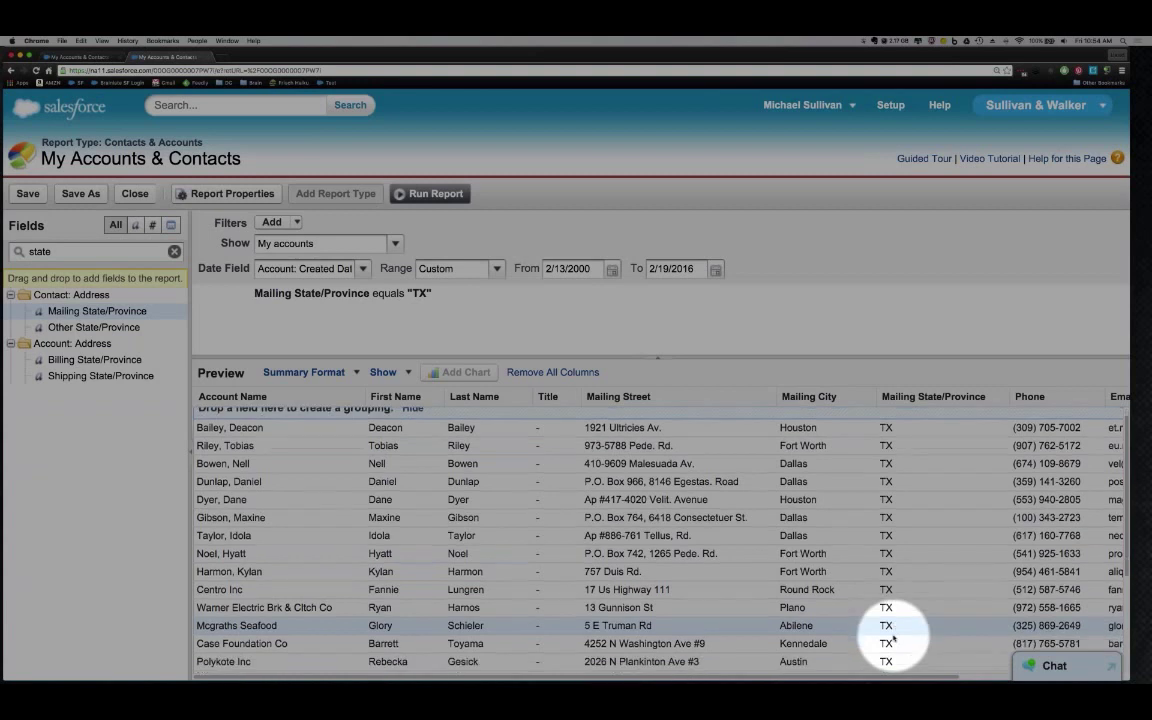
scroll(880, 620, up, 3)
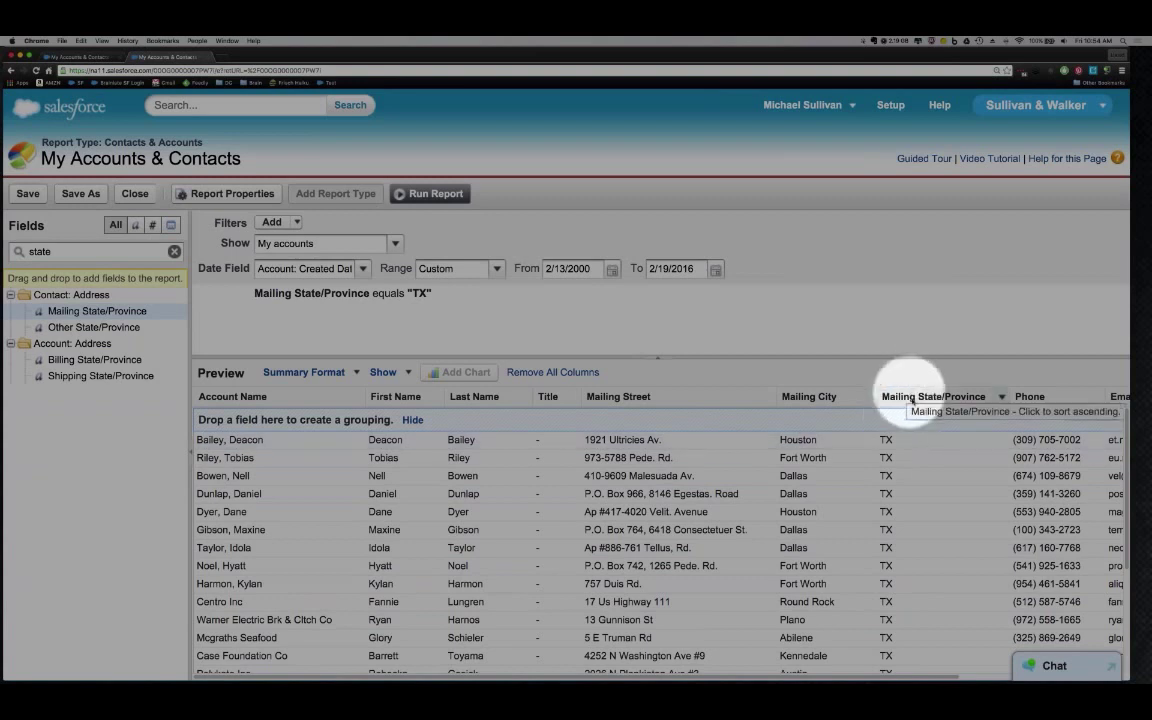
drag(912, 397, 85, 404)
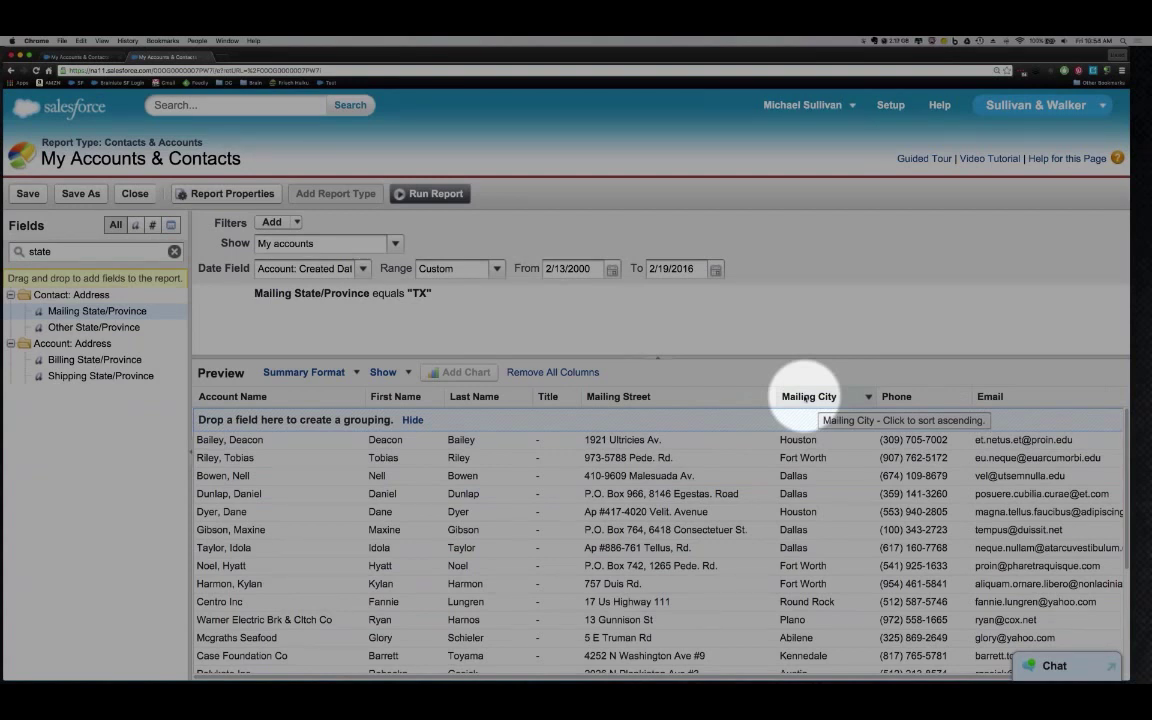
drag(808, 397, 795, 416)
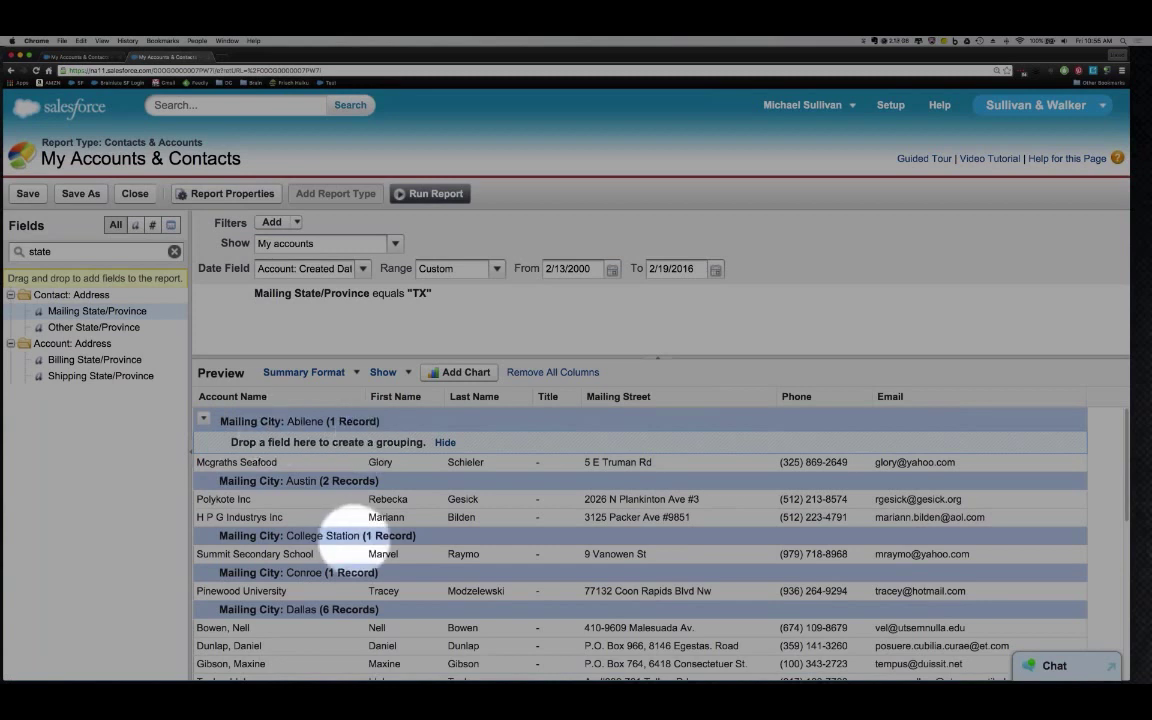
Step: Add a pie chart with Record Count as values and Mailing City as wedges
click(455, 372)
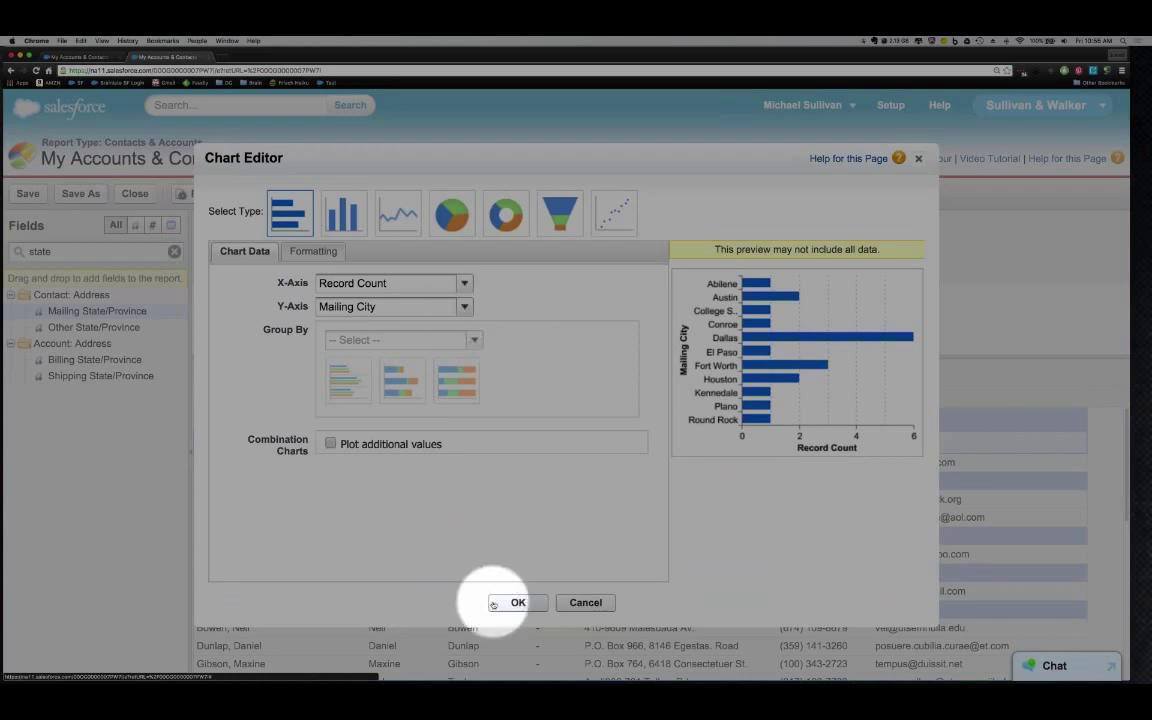
click(446, 222)
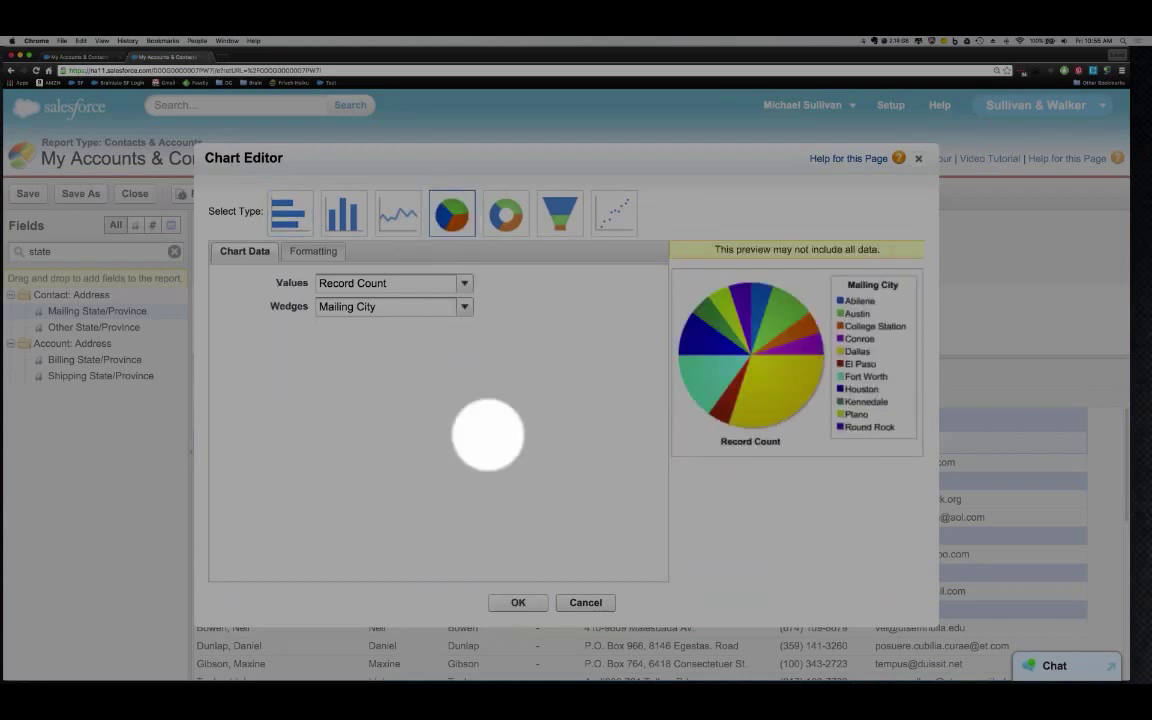
click(516, 602)
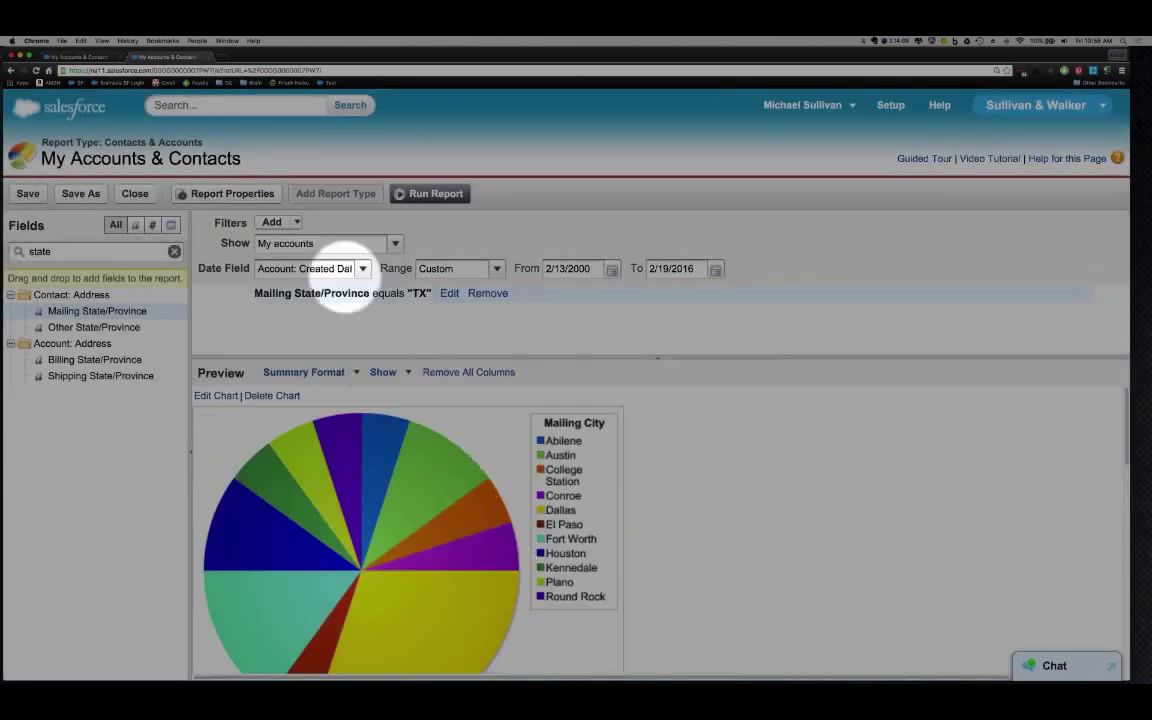
Step: Run the customized report and look over its chart, filter and records grouped by city
click(420, 193)
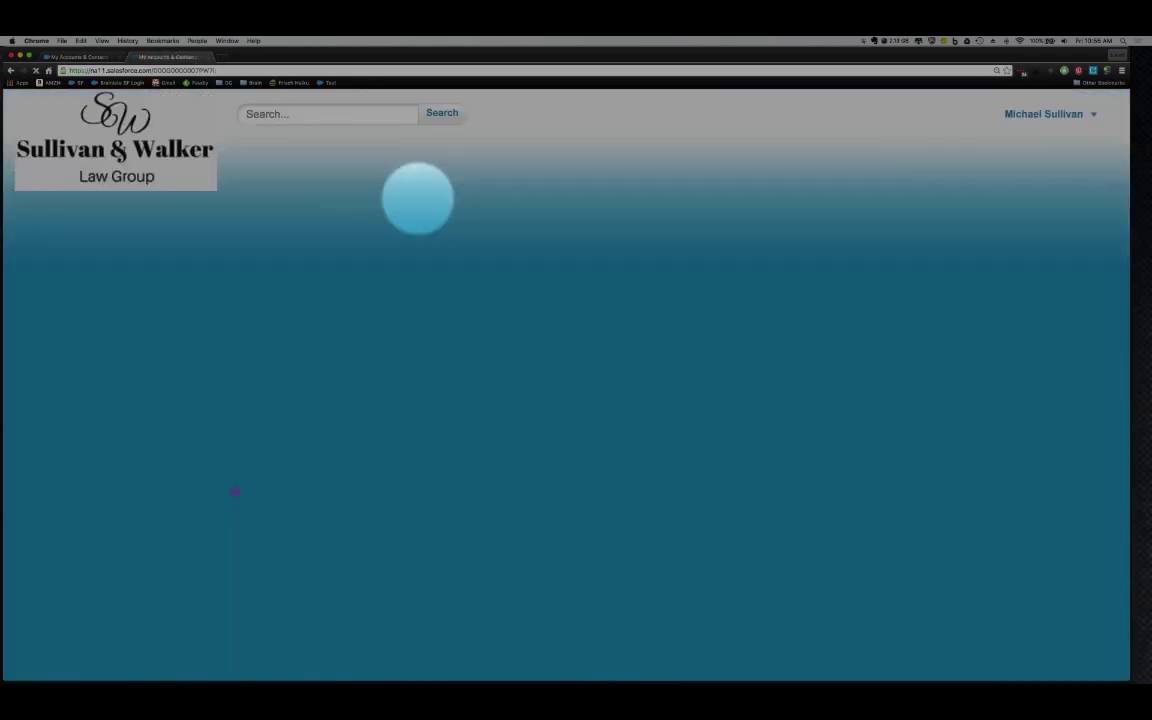
scroll(431, 534, down, 5)
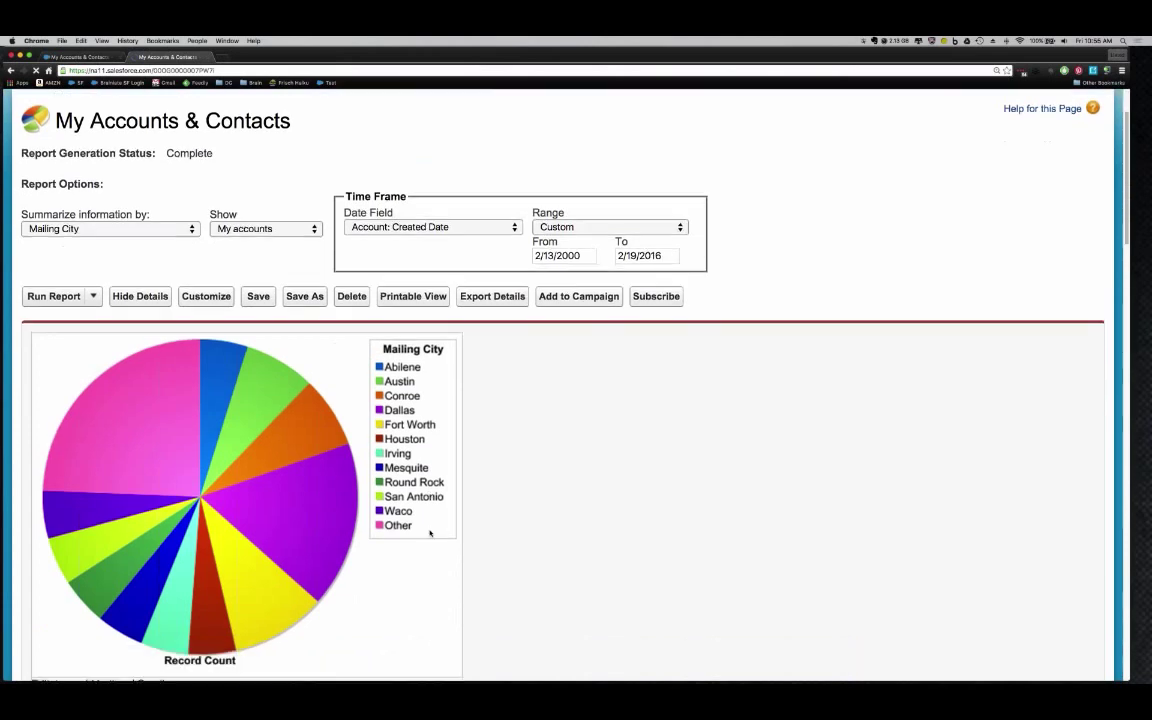
scroll(431, 534, down, 5)
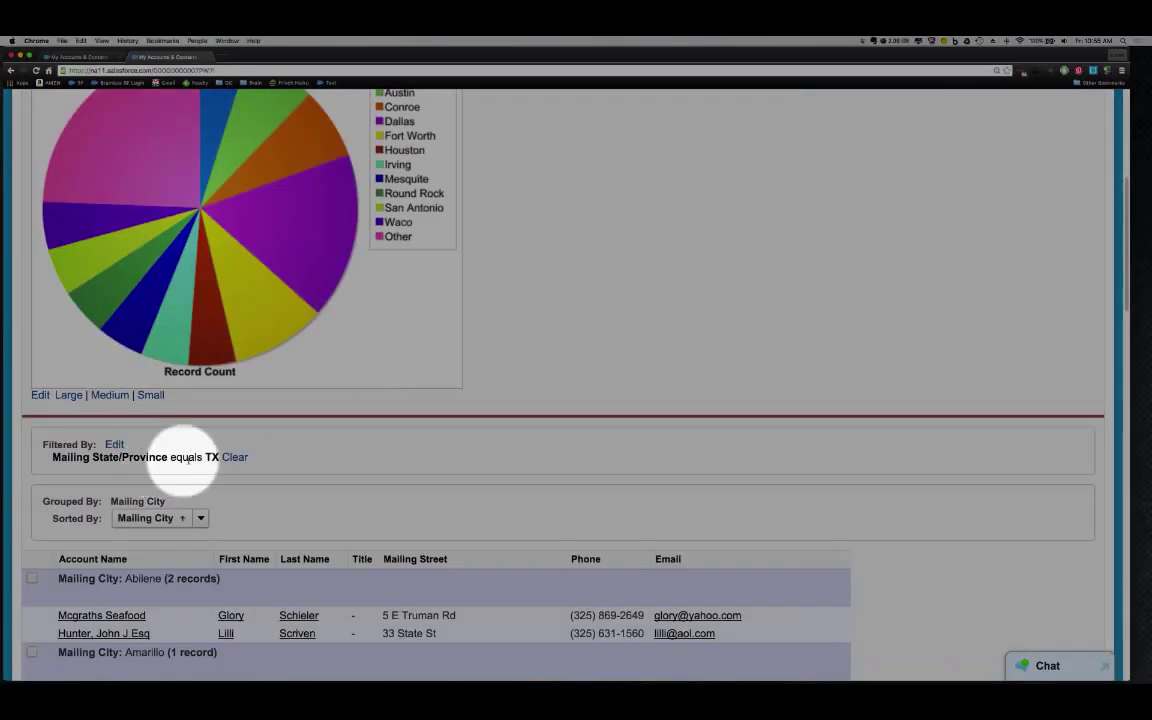
scroll(200, 510, down, 5)
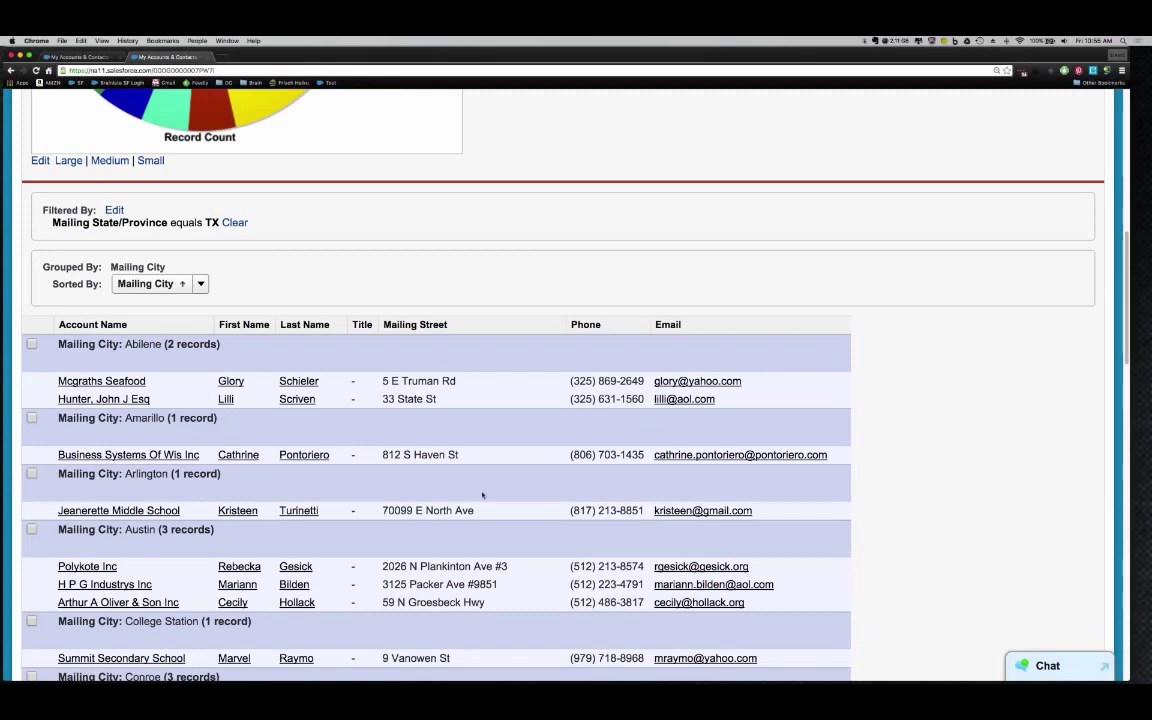
Step: Return to the reports overview and open the Account and Contact Reports folder
scroll(482, 494, up, 10)
click(515, 165)
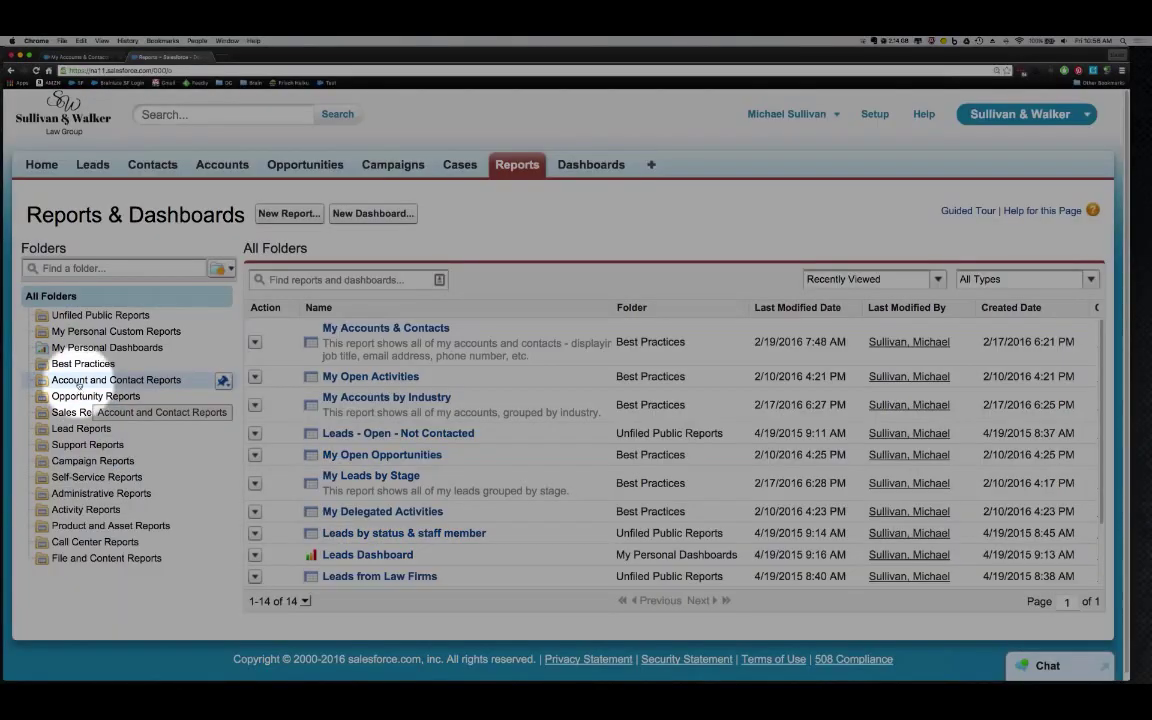
click(80, 384)
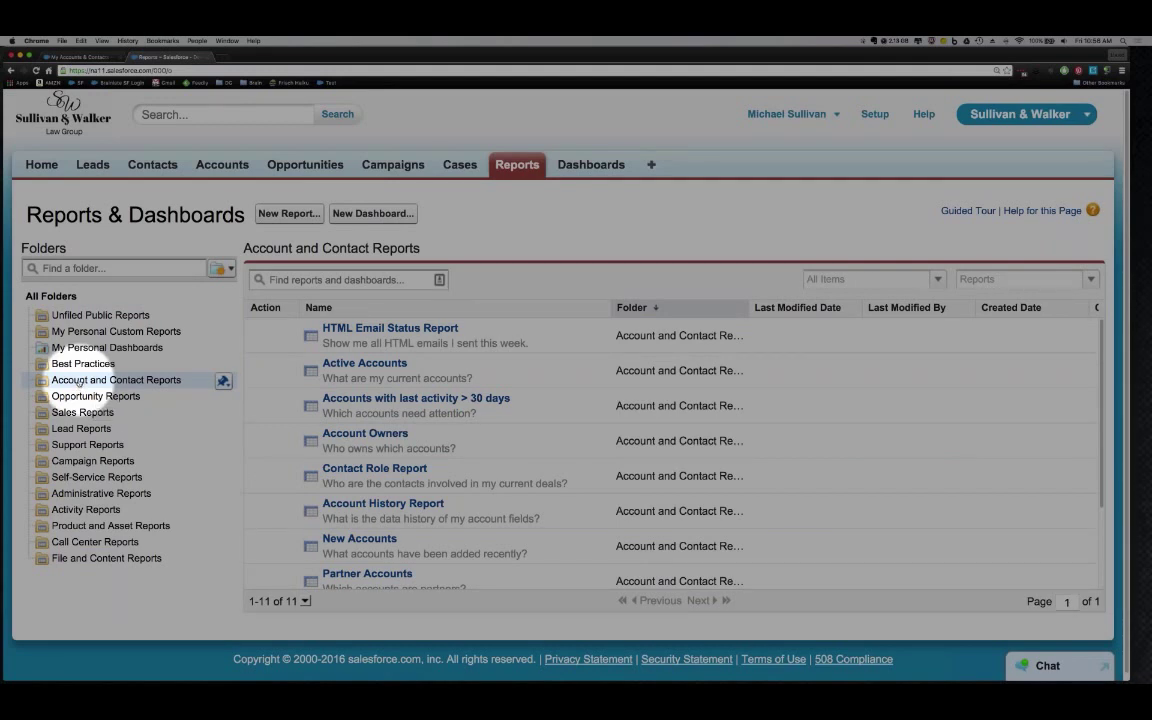
Step: Look through the Account and Contact Reports, then open the Stuck Opportunities report from the Opportunity Reports folder
scroll(424, 465, down, 4)
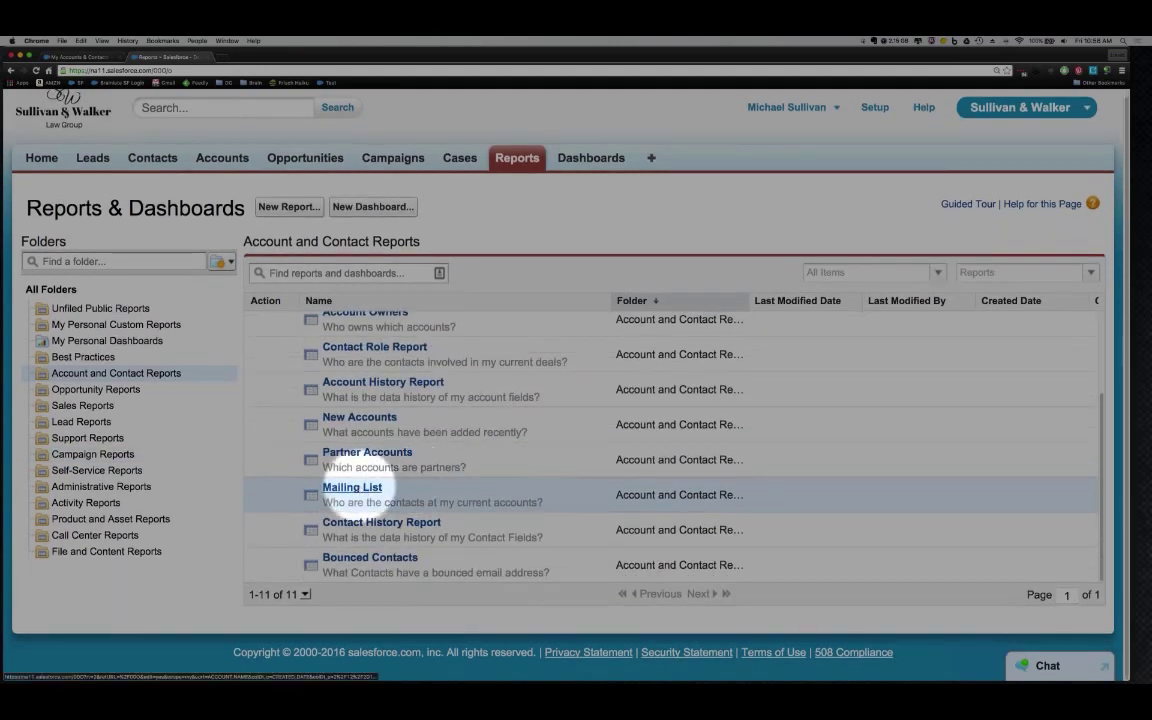
scroll(345, 425, up, 4)
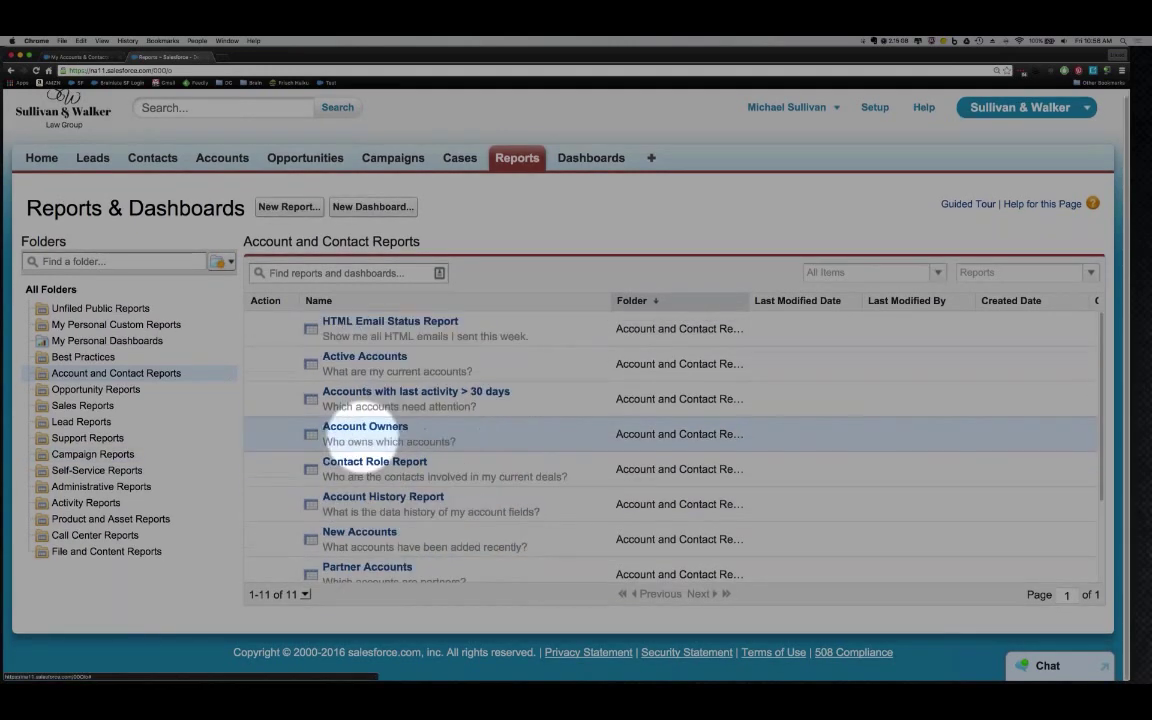
click(95, 389)
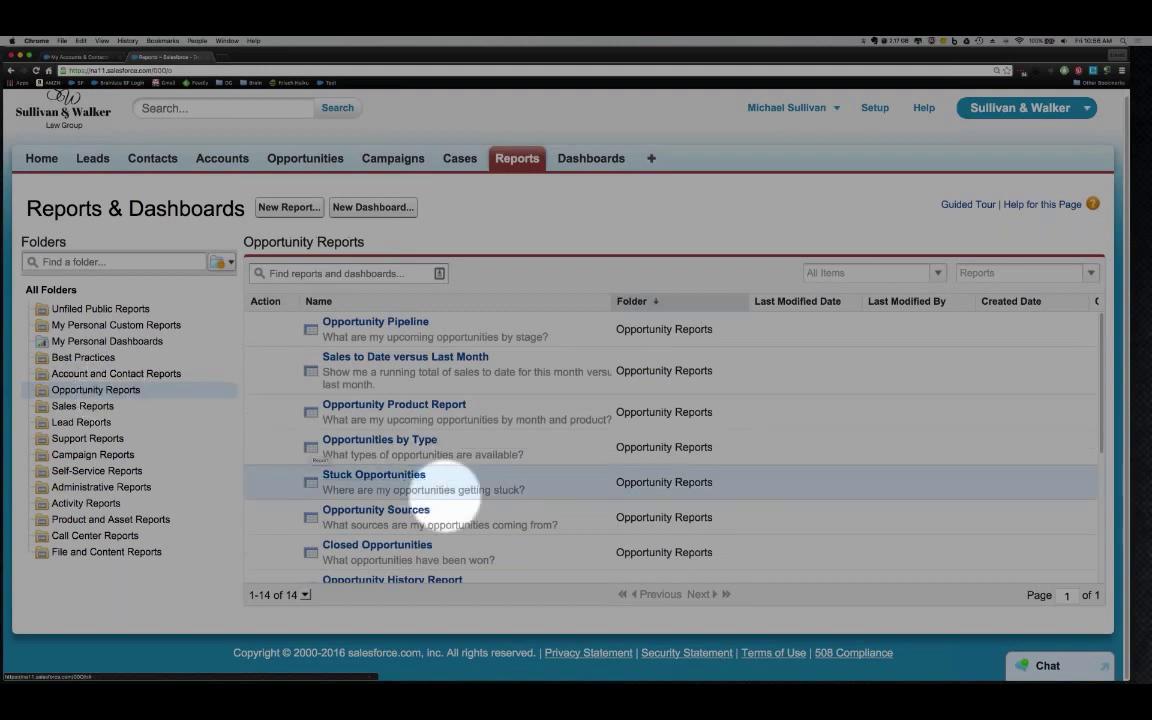
scroll(437, 483, down, 2)
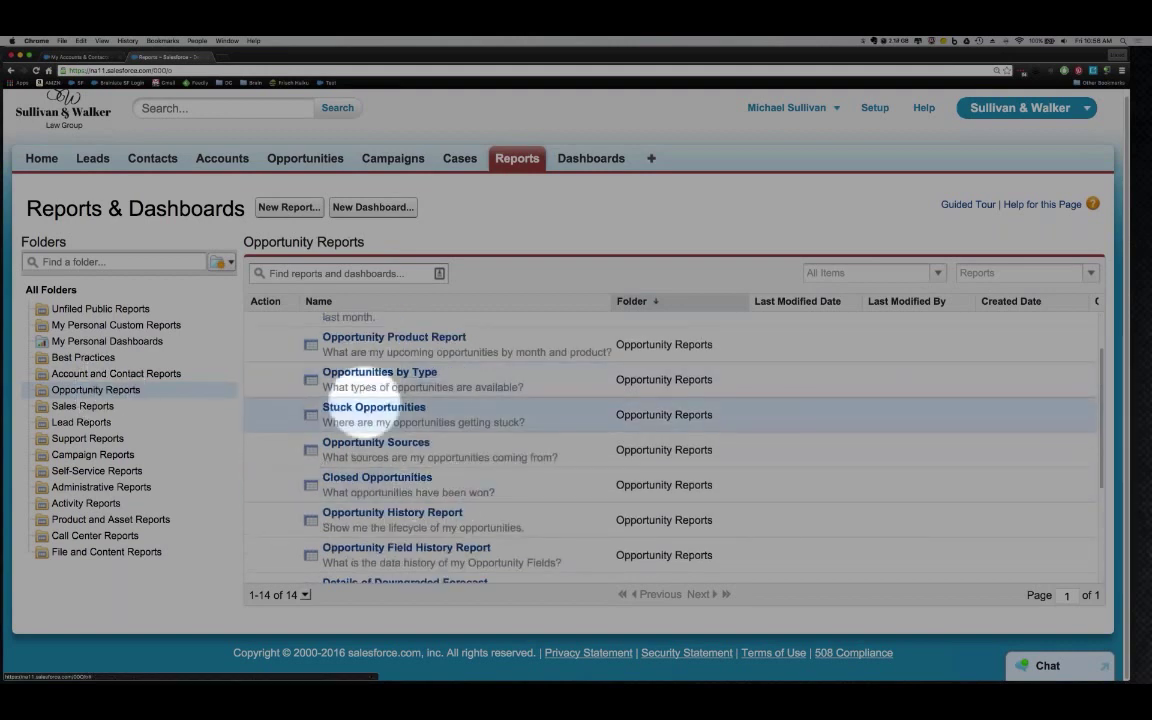
click(362, 407)
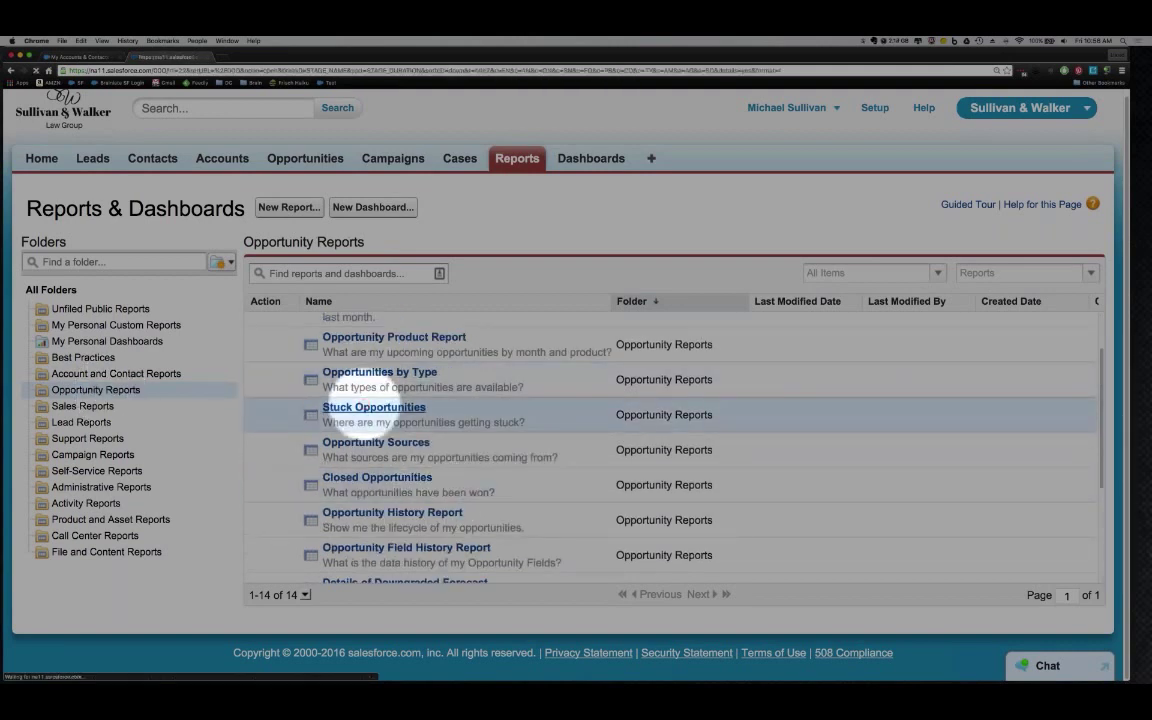
Step: Set the Close Date range to Current FY, change the From date to 1/1/2000 and run the report
scroll(419, 519, down, 2)
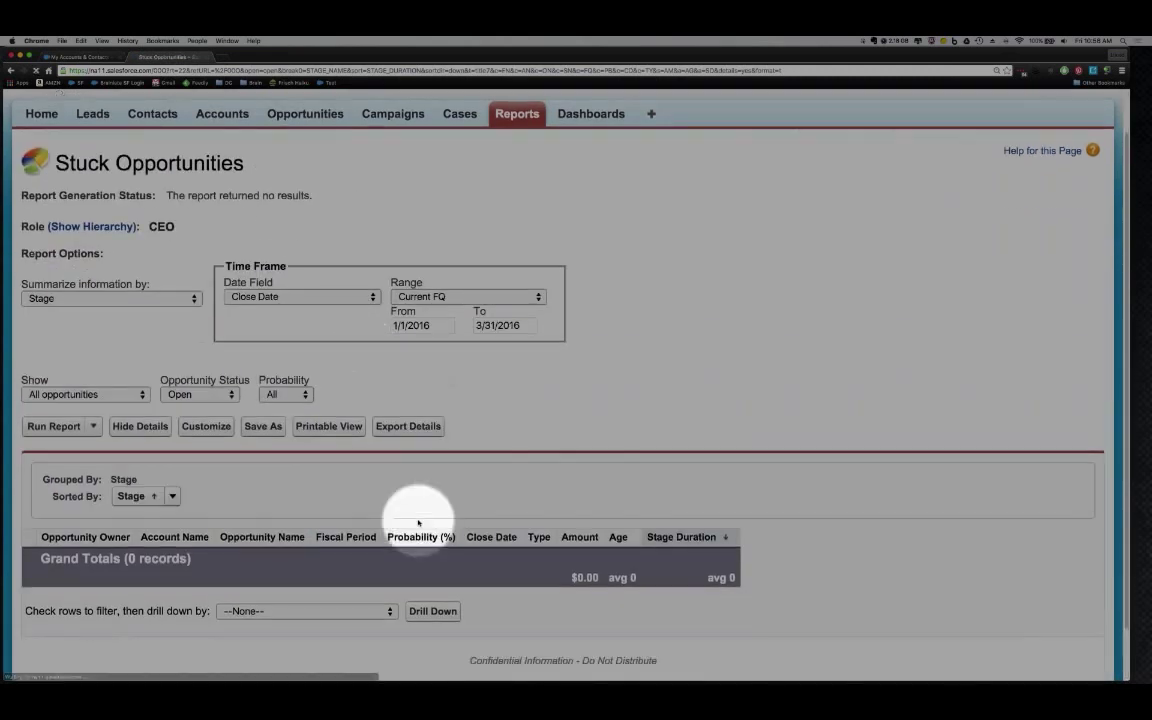
click(476, 253)
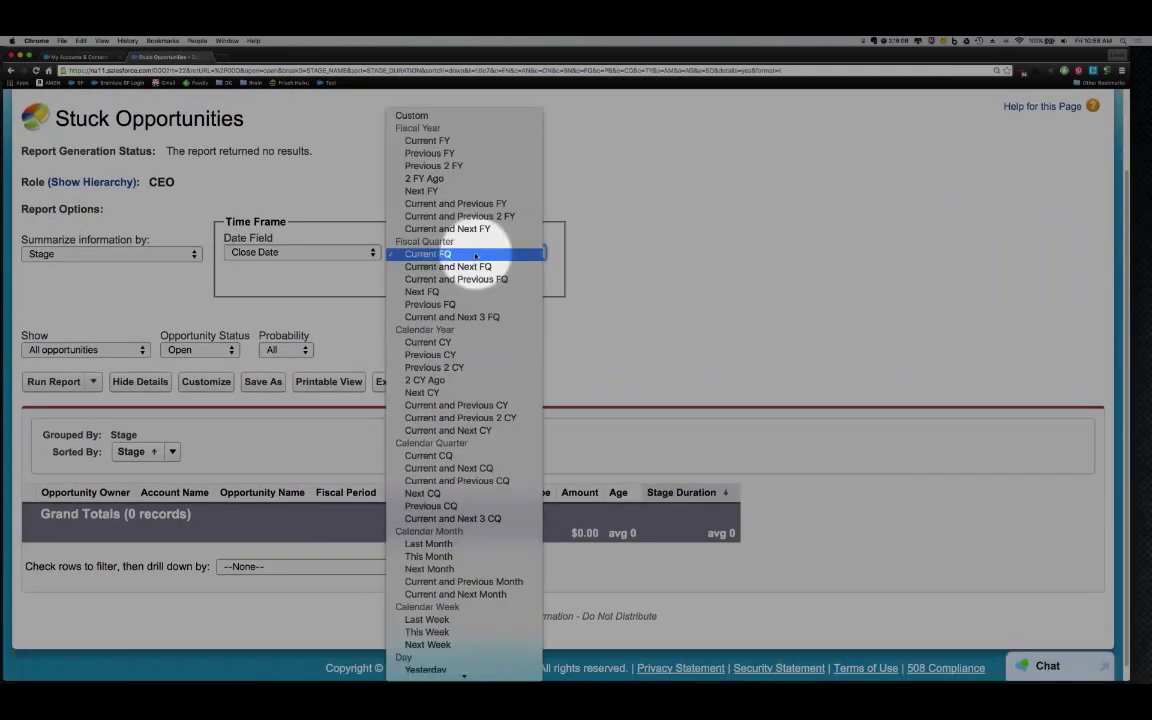
click(454, 140)
click(441, 282)
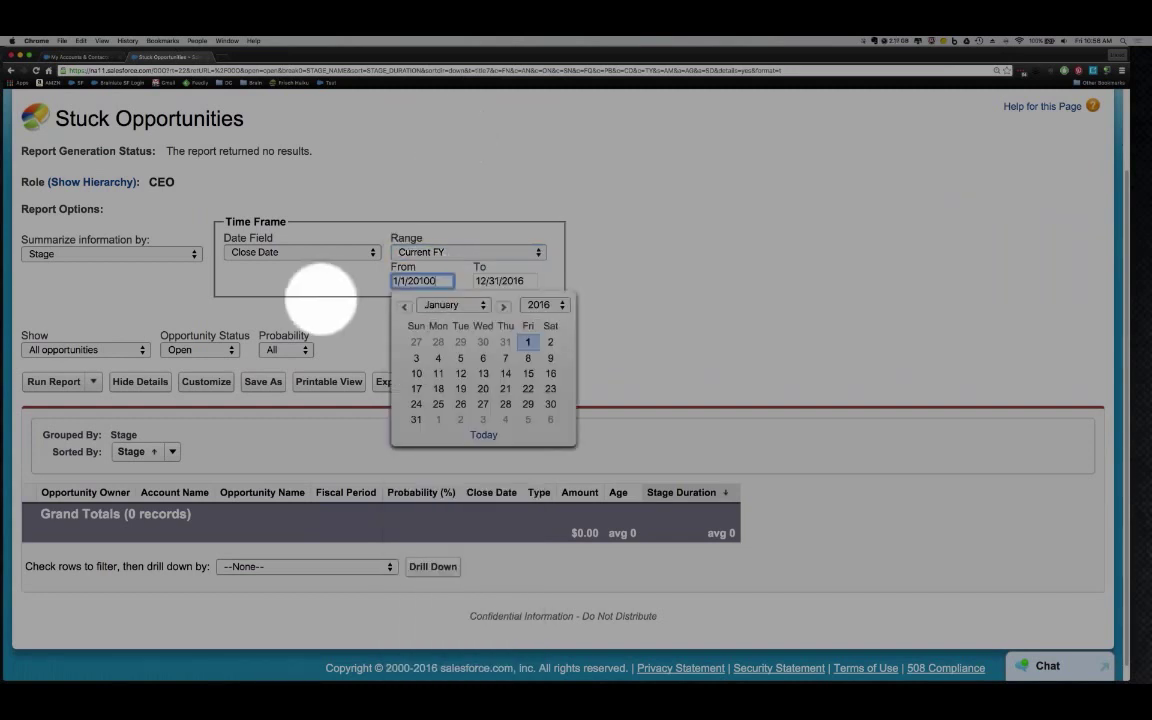
key(BackSpace)
key(BackSpace)
text(00)
click(37, 382)
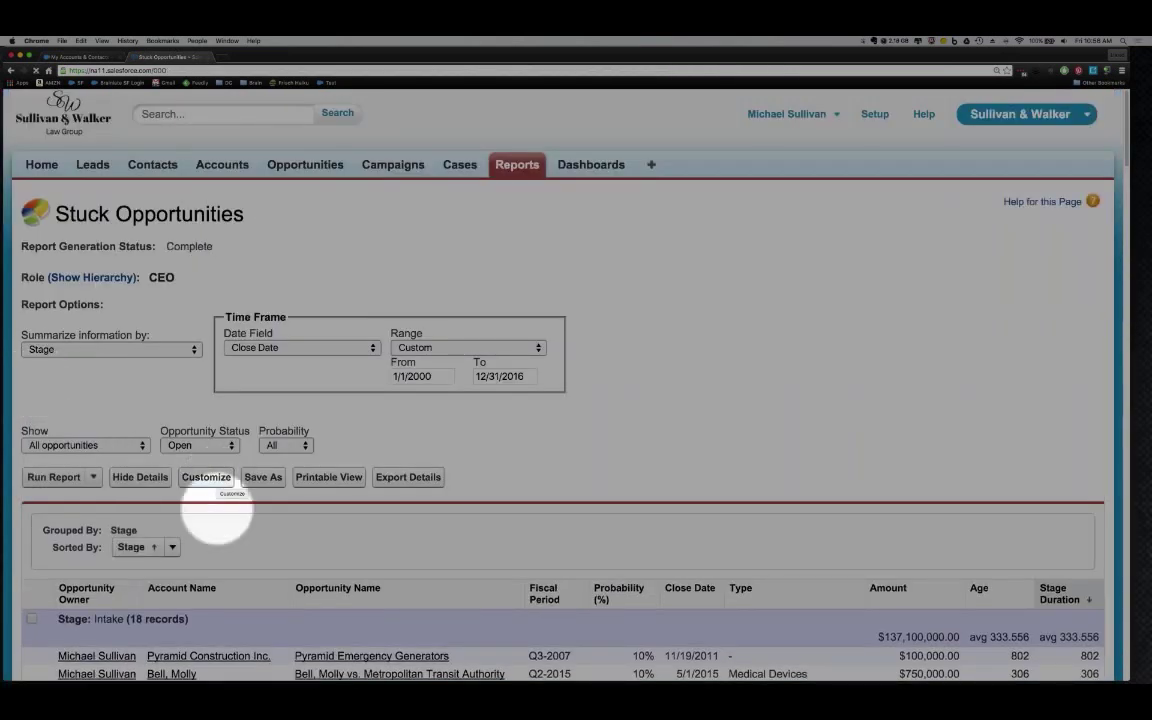
Step: Look over the opportunities grouped by stage, open the report for customizing and run it without changes
scroll(200, 495, down, 5)
scroll(214, 508, up, 1)
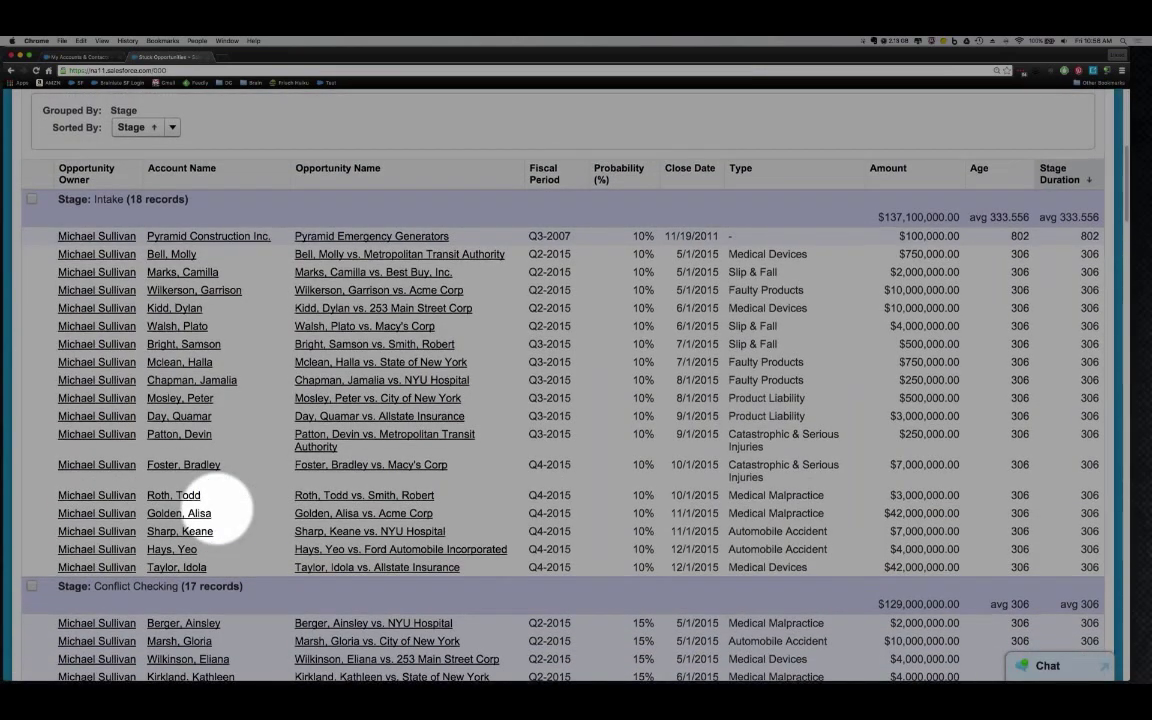
scroll(206, 503, up, 4)
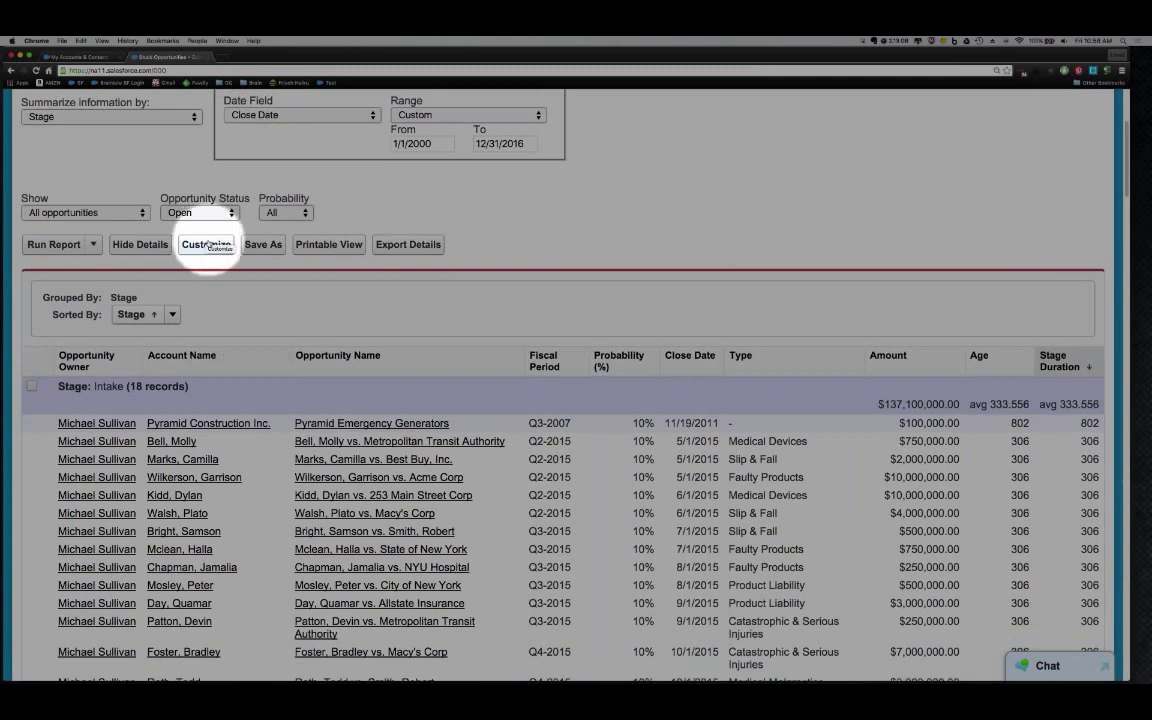
click(206, 244)
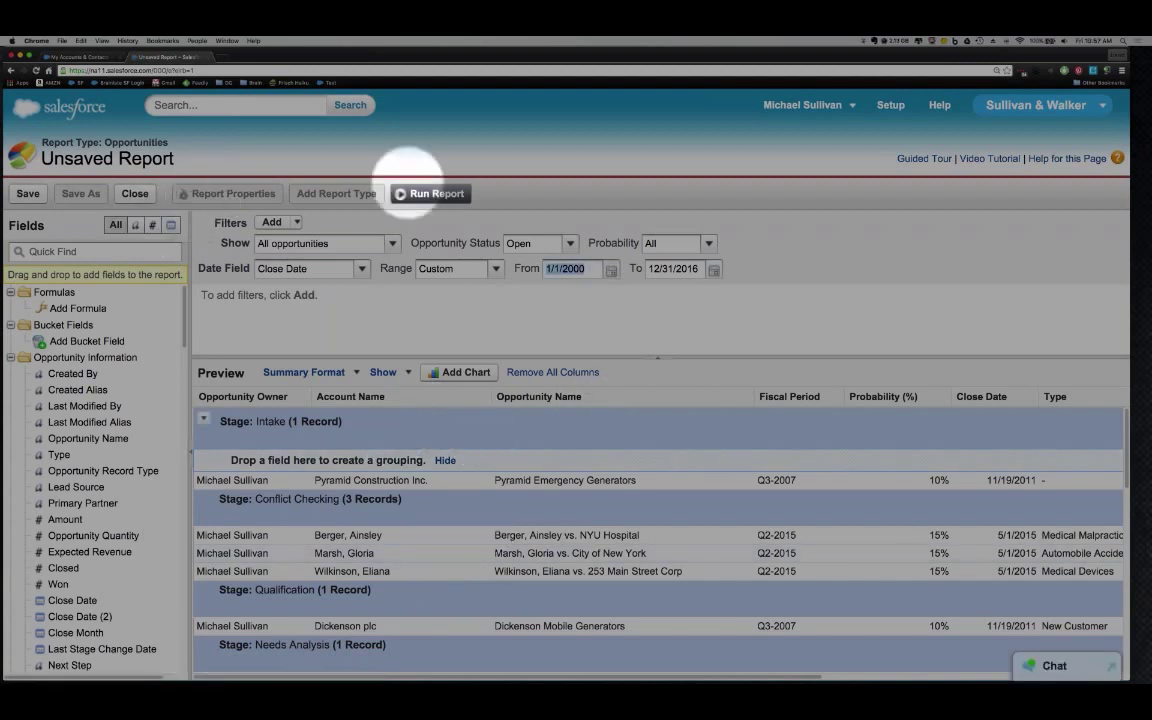
click(436, 194)
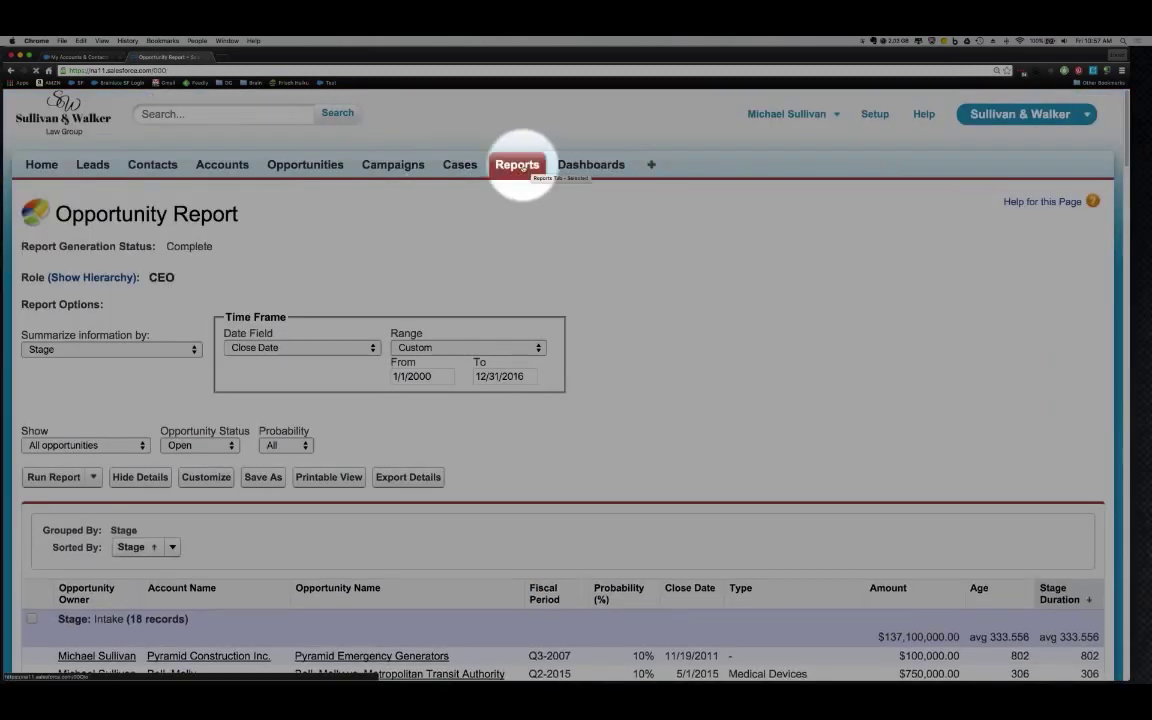
Step: Return to the reports overview and open the Activity Reports folder
click(519, 165)
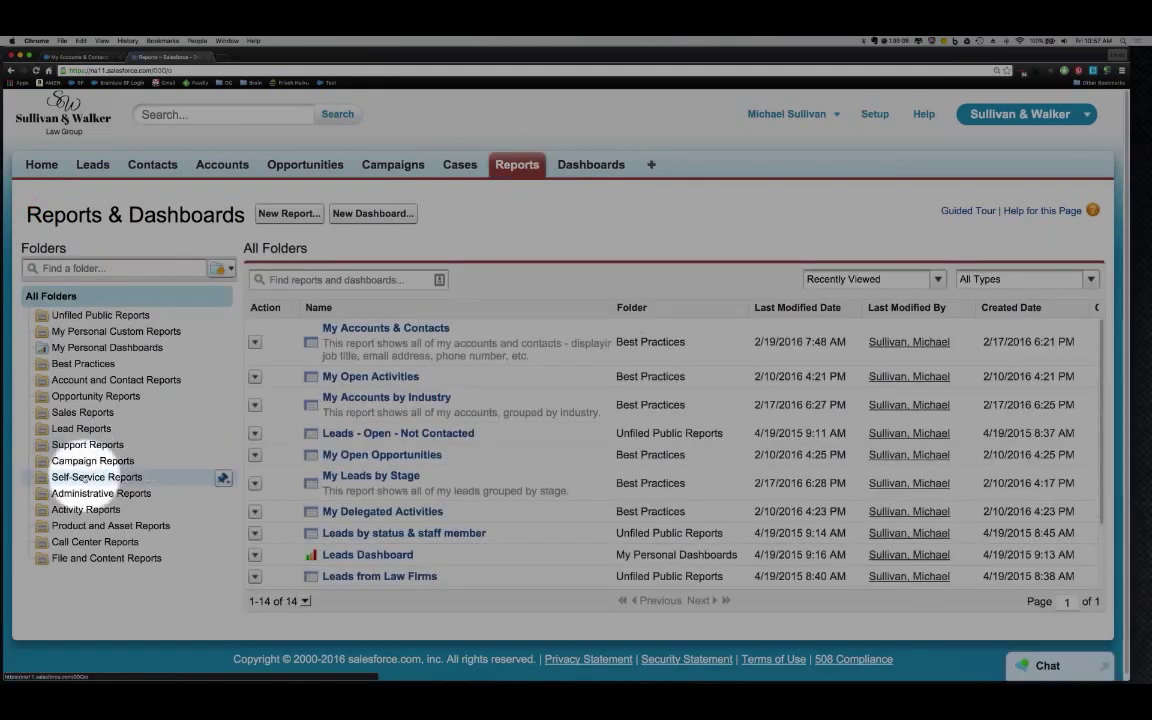
click(86, 509)
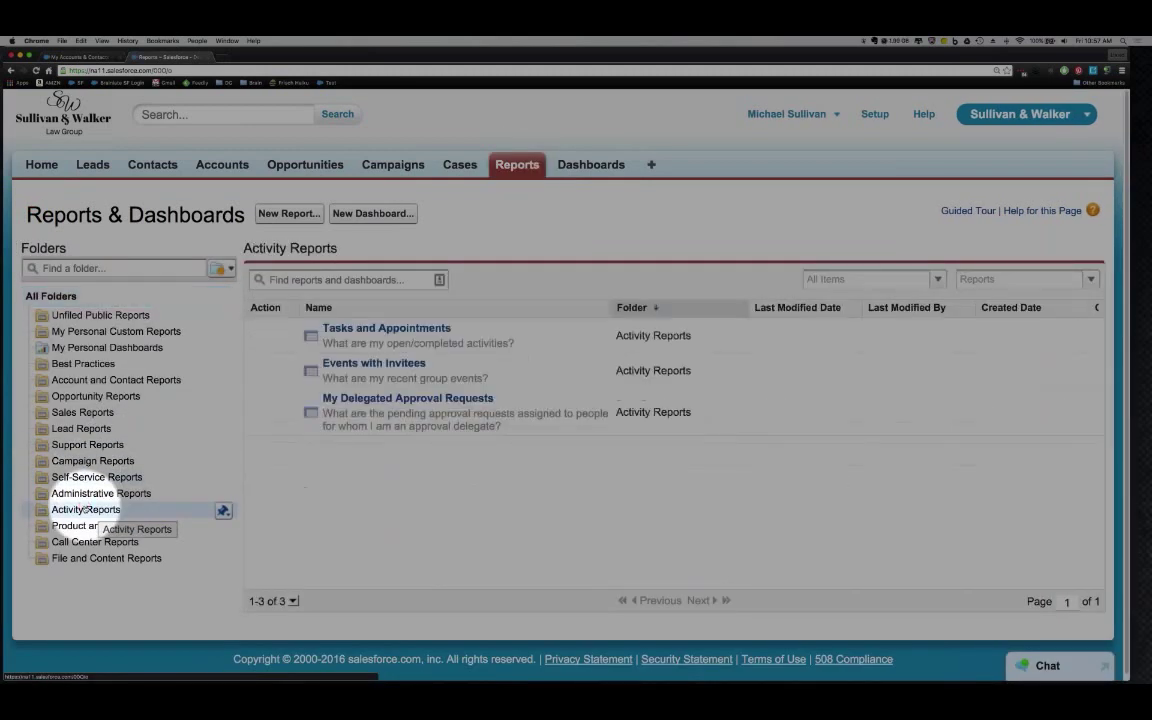
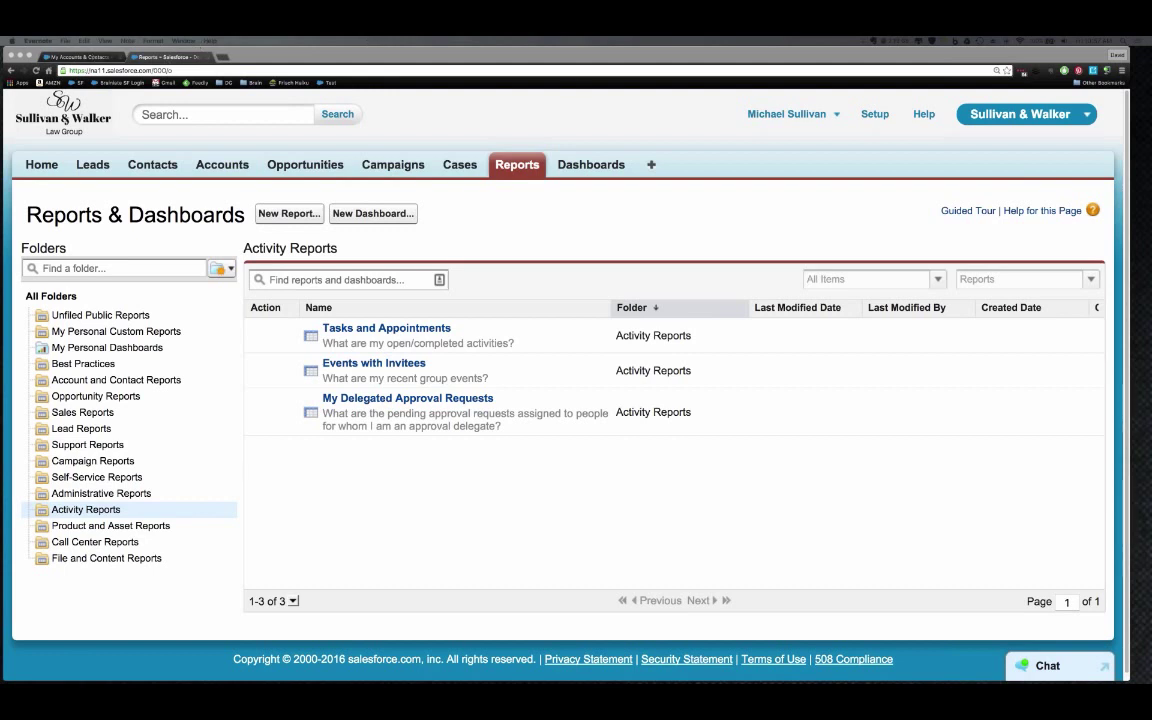
Step: Switch to the PowerPoint presentation and go through the My Leads by Stage slides from slide 39 to the Summary Format slide 46
mouse_move(335, 668)
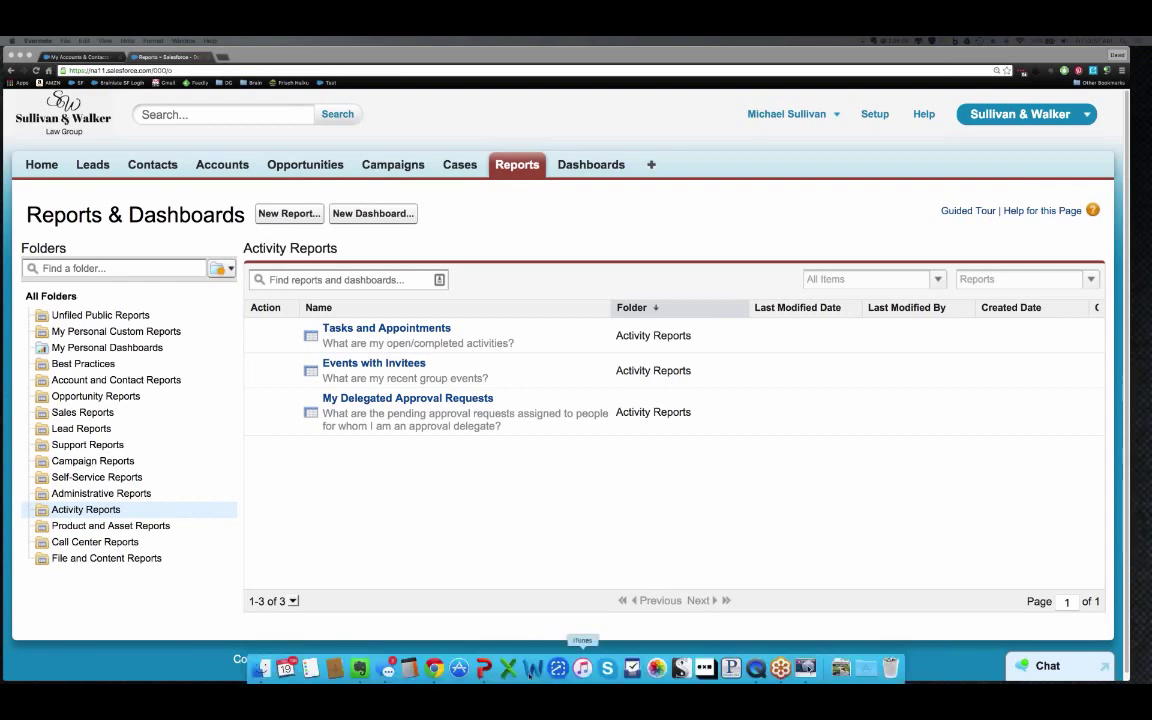
click(484, 668)
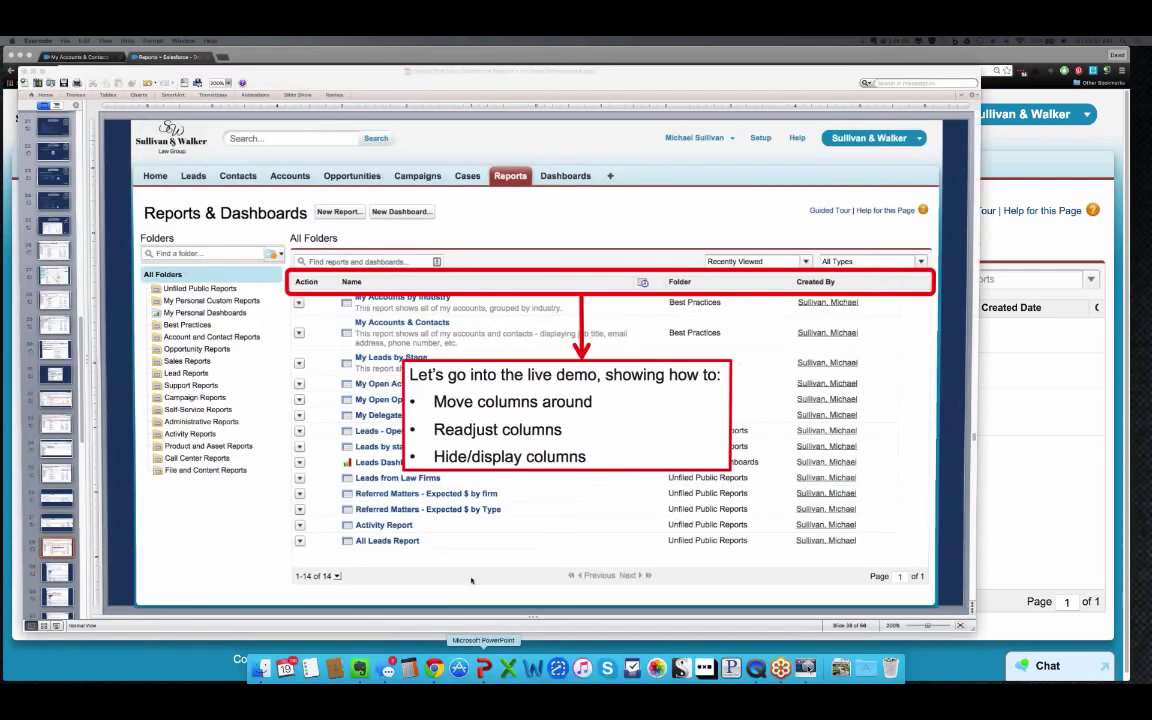
click(50, 575)
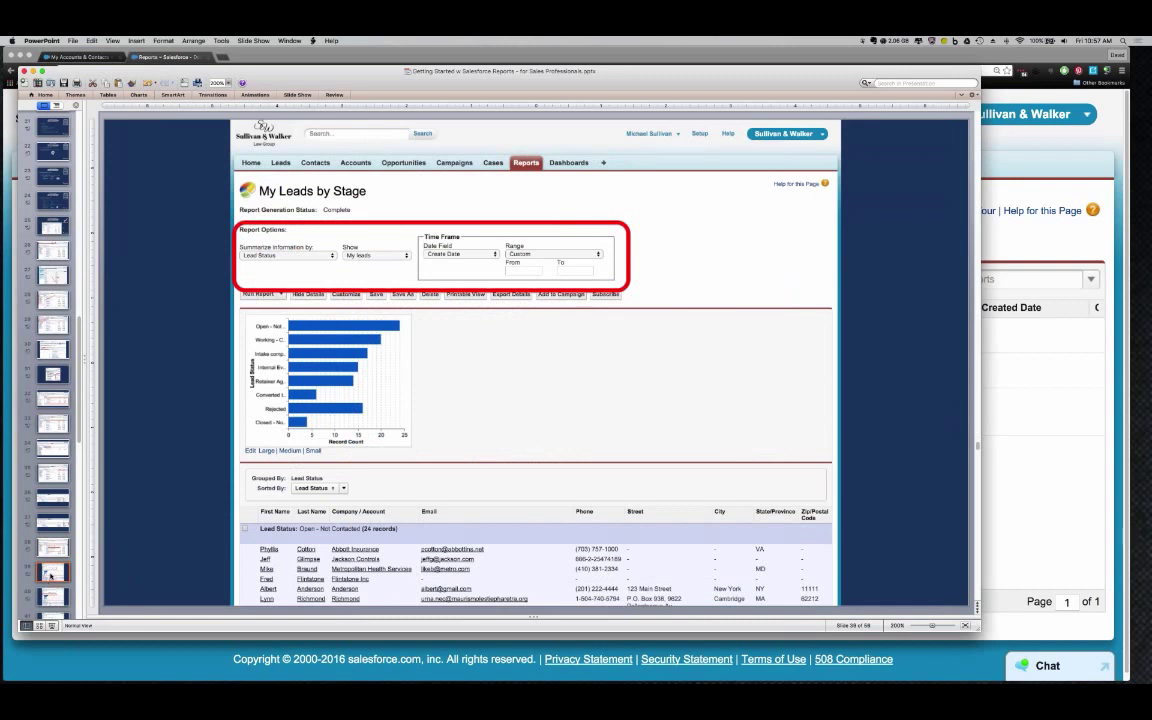
key(Down)
key(Down)
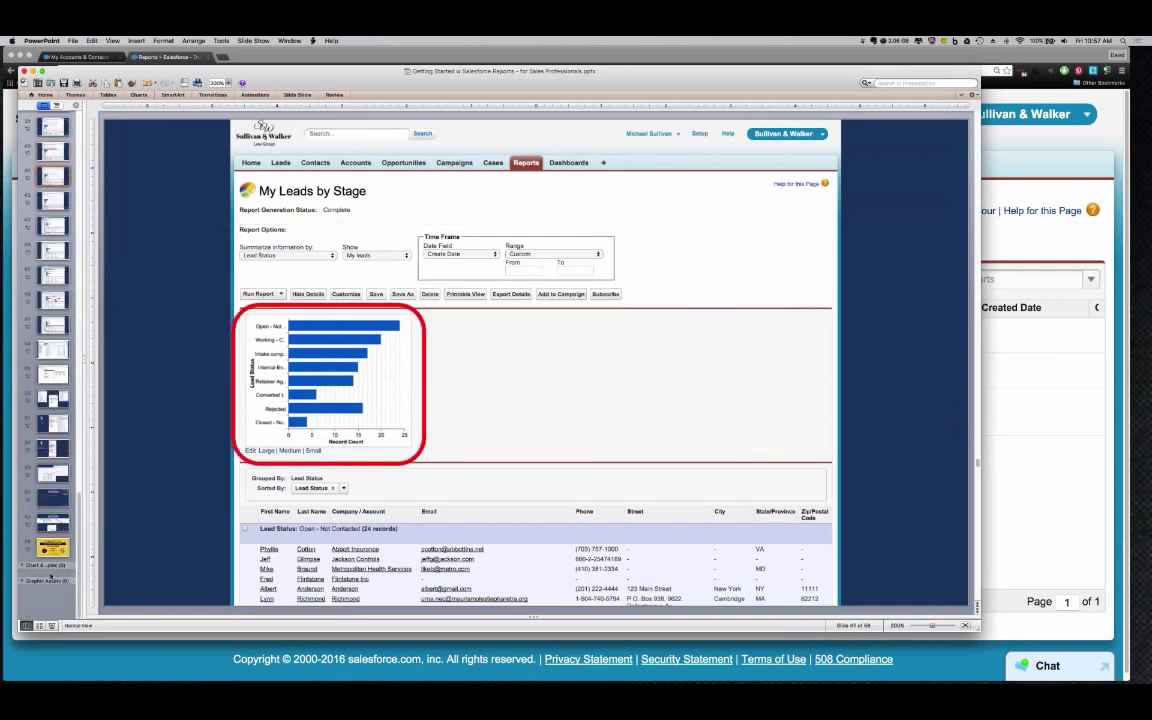
key(Down)
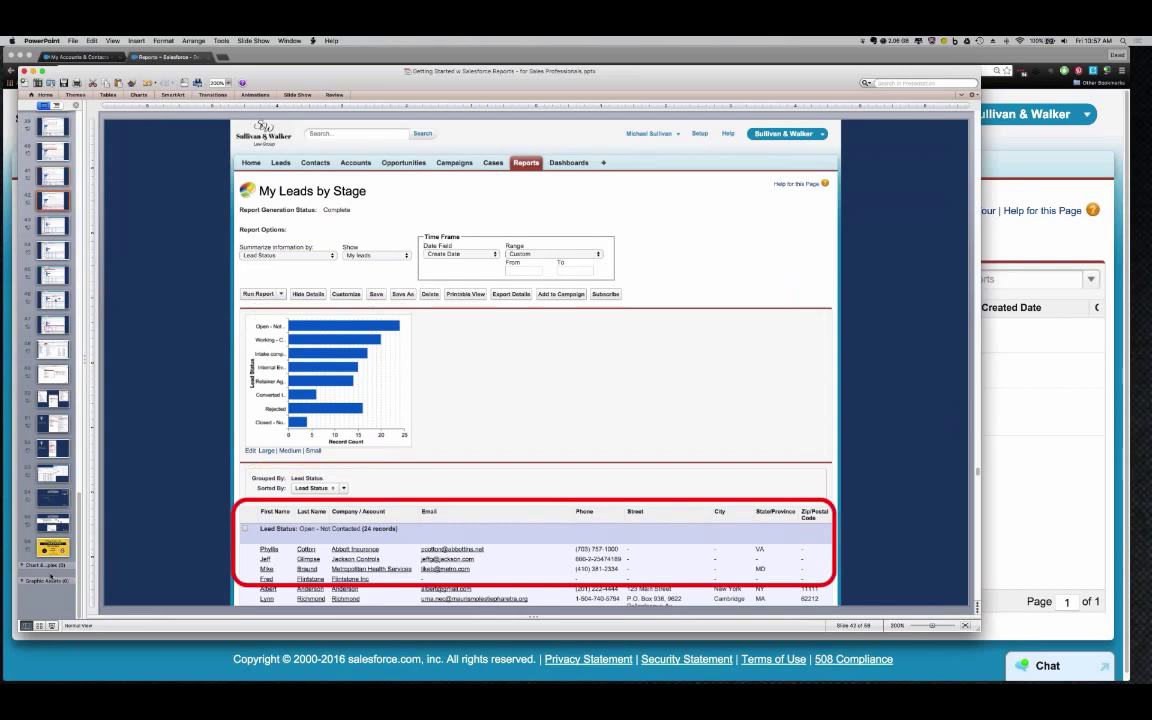
key(Down)
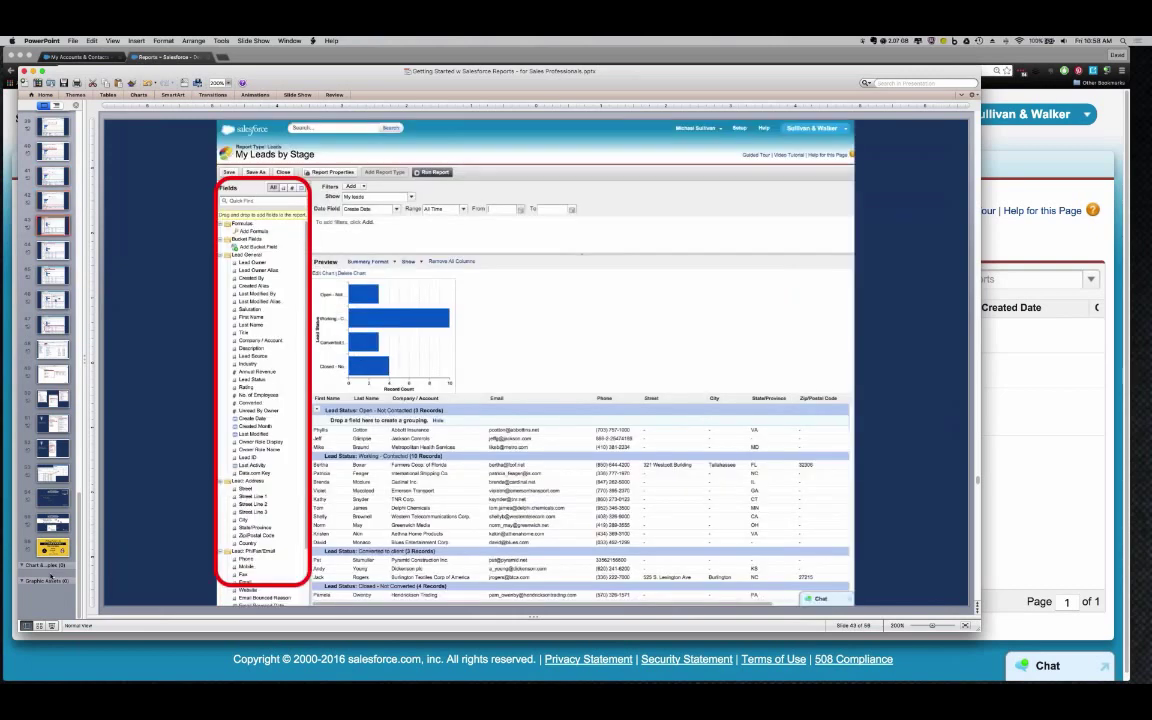
key(Down)
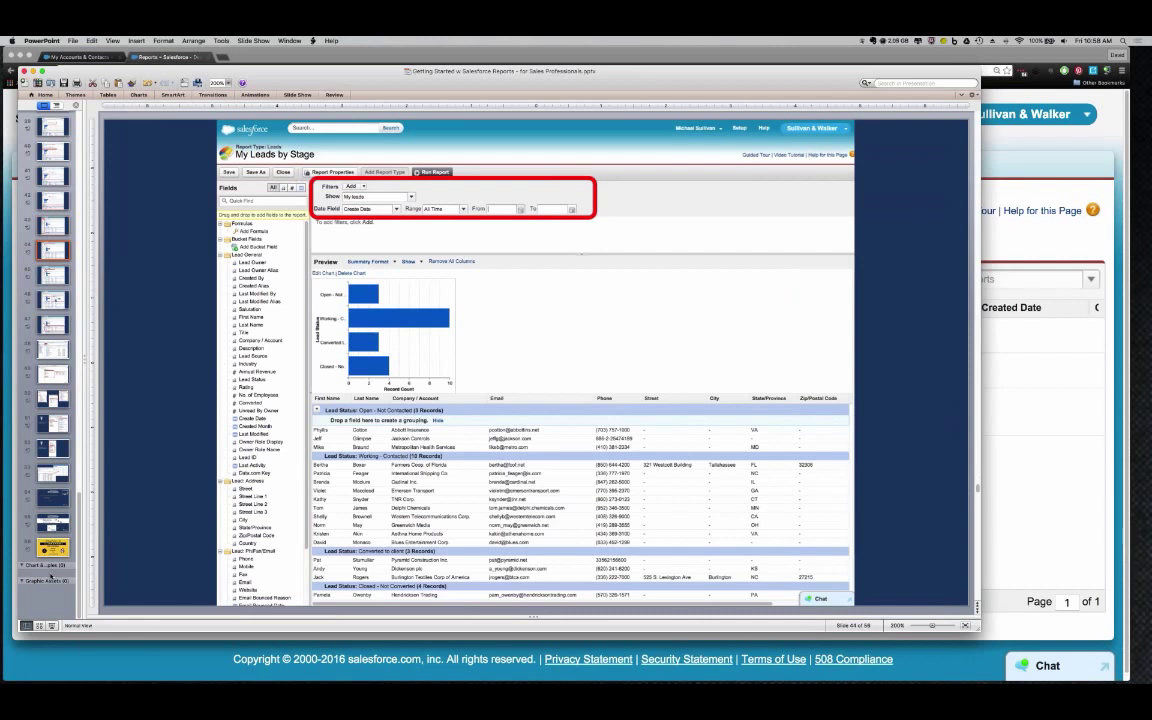
key(Down)
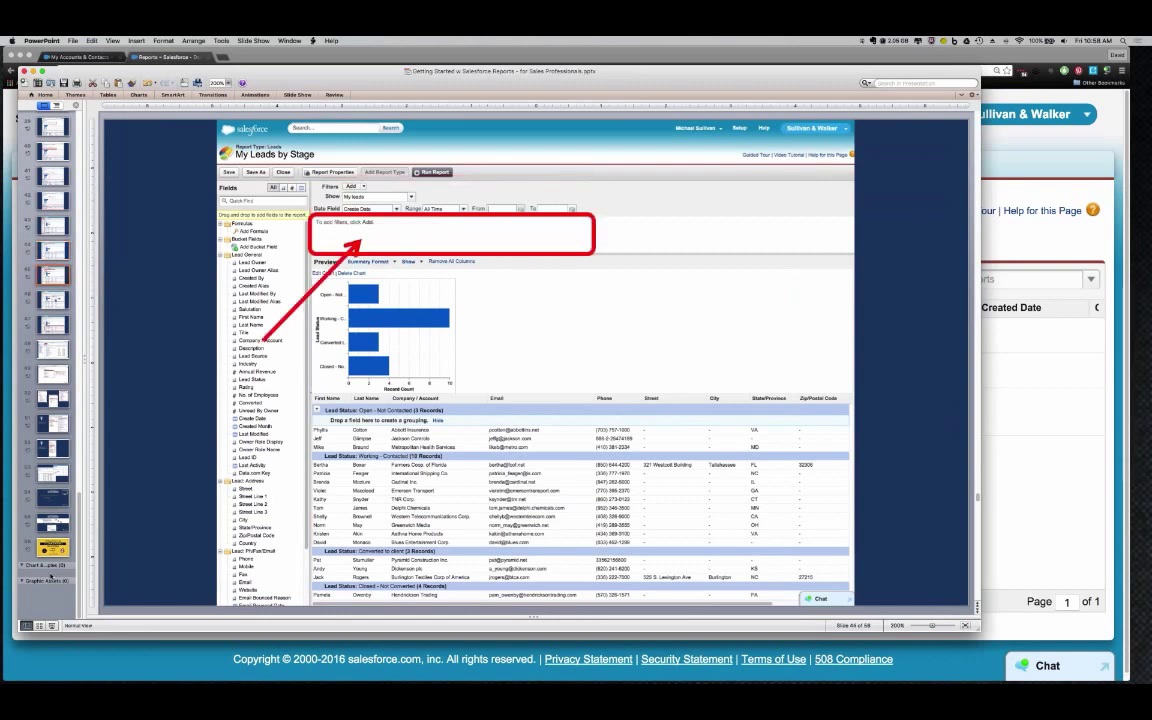
key(Down)
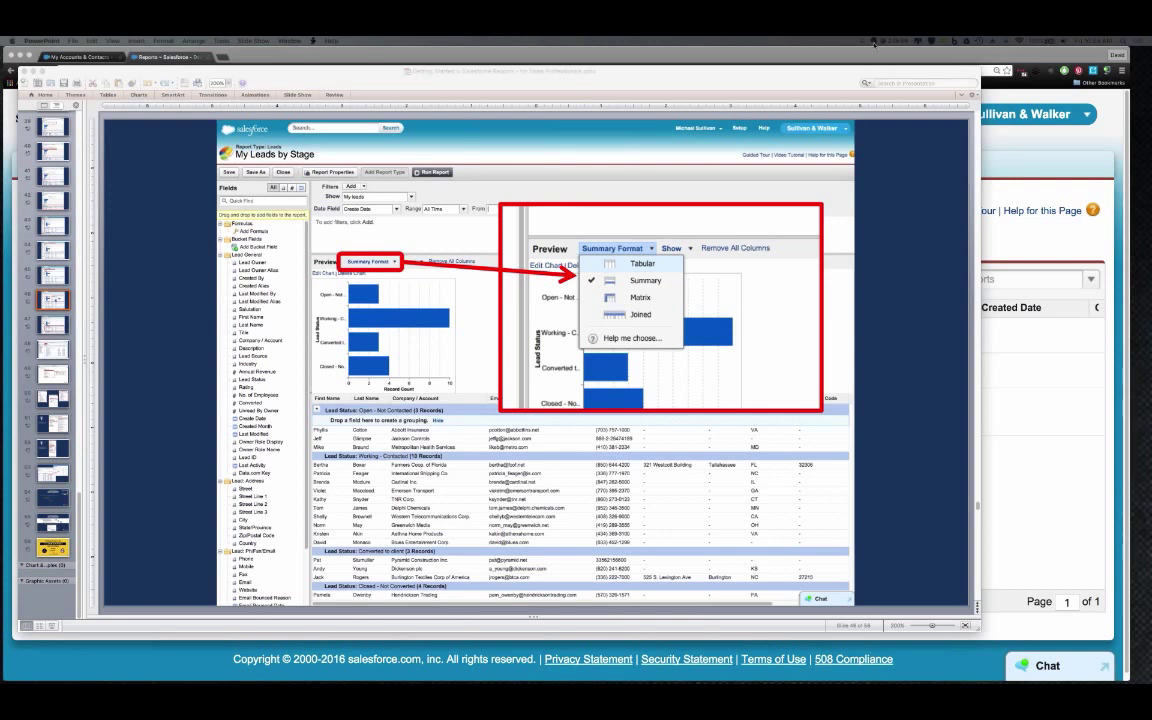
Step: Shift the presentation window aside and minimize the browser window behind it
drag(792, 76, 835, 71)
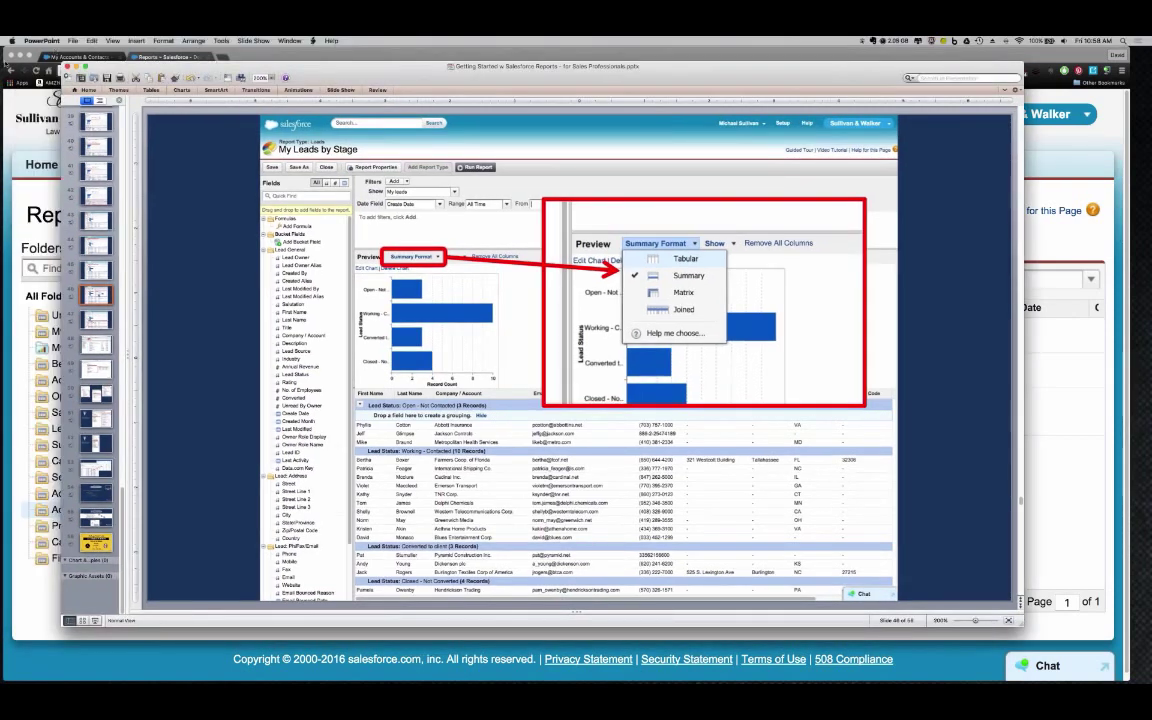
click(19, 55)
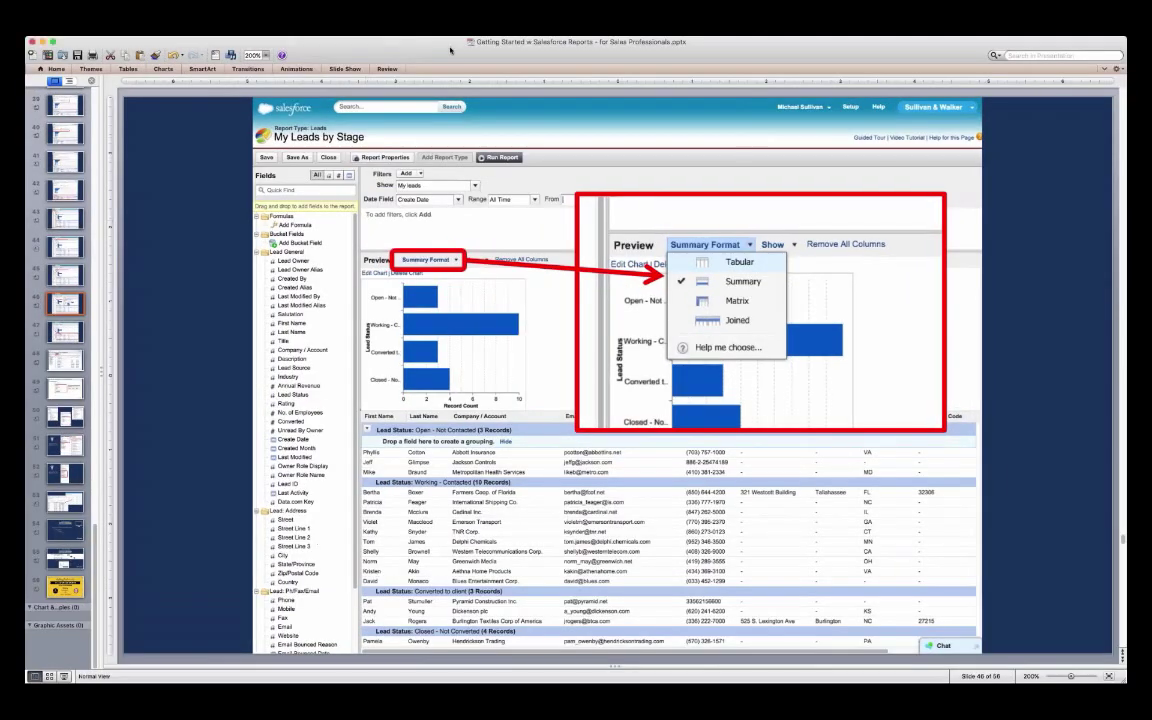
Step: Go through slides 47 to 54, covering the record preview, new report creation, default folders, mobile view and customized training
key(Down)
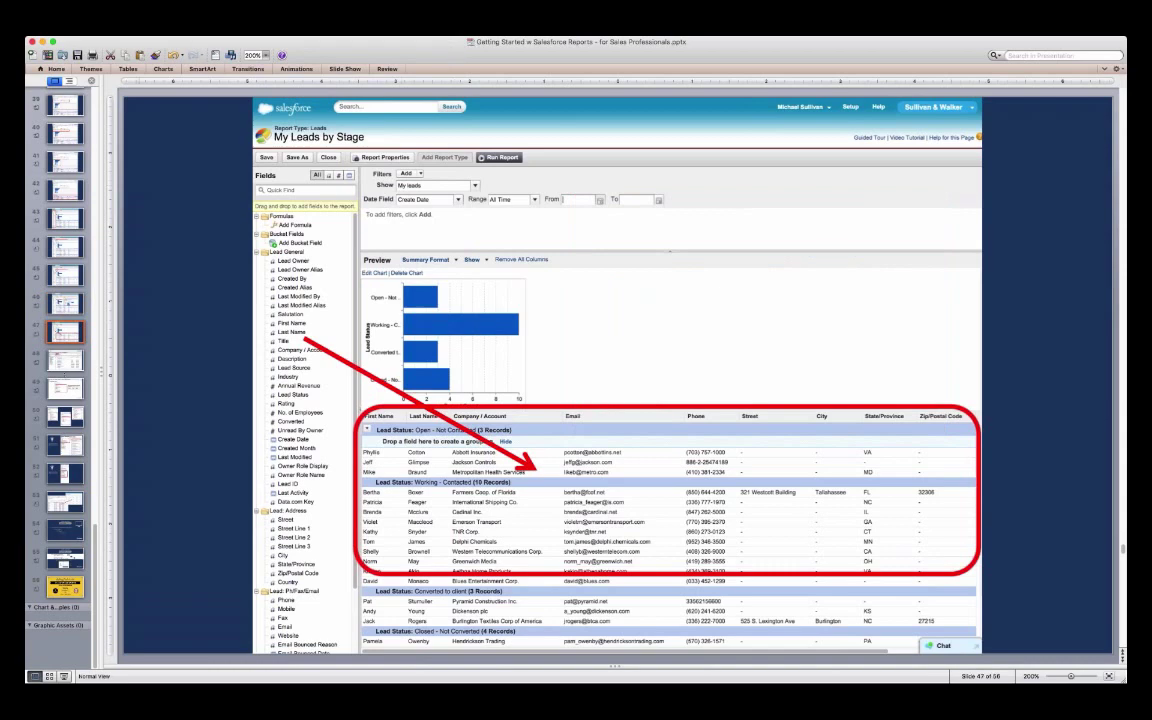
key(Down)
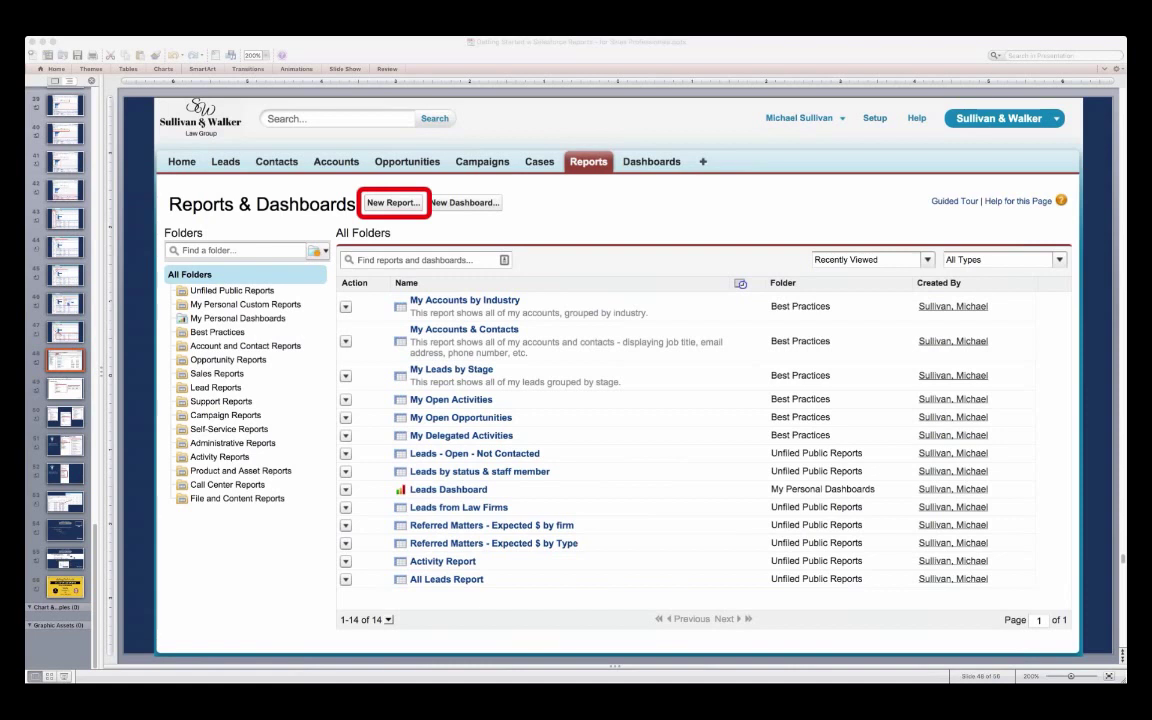
click(330, 48)
click(402, 43)
key(Down)
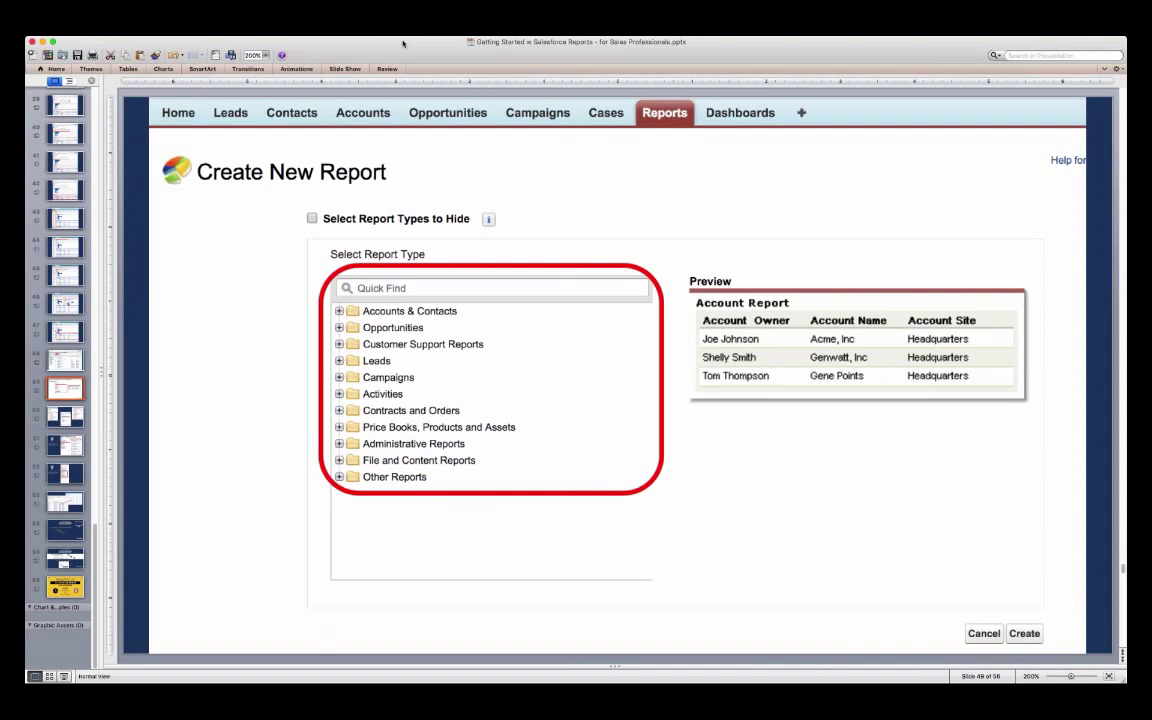
key(Down)
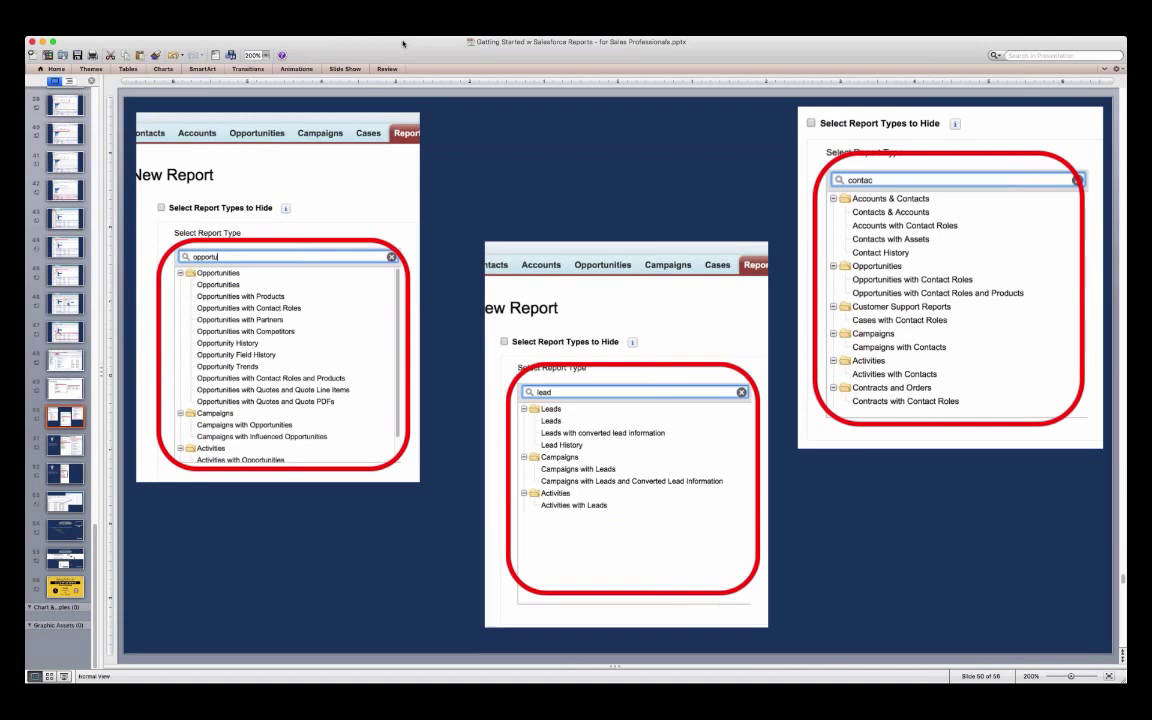
key(Down)
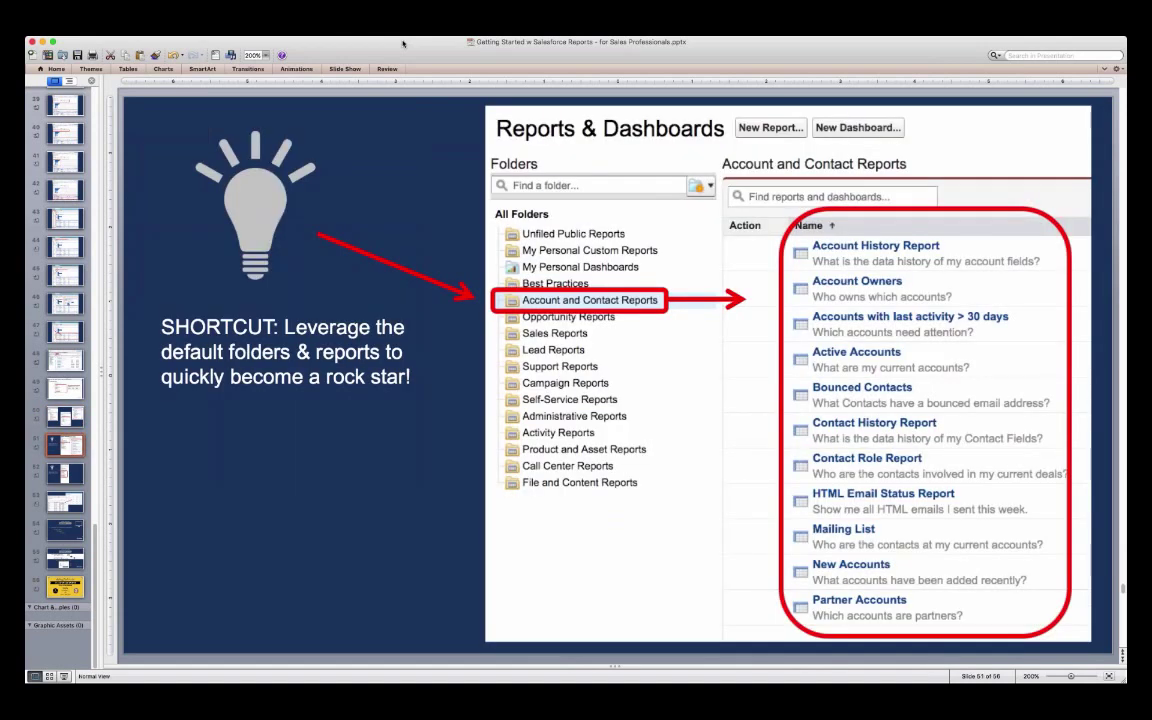
key(Down)
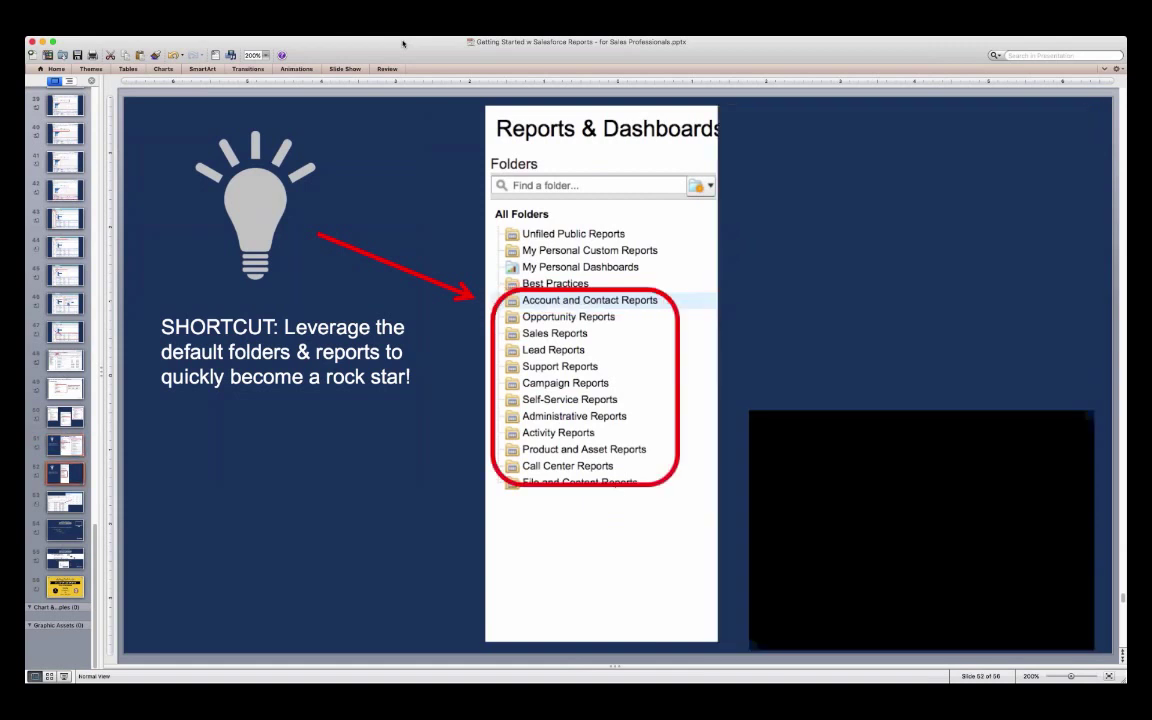
key(Down)
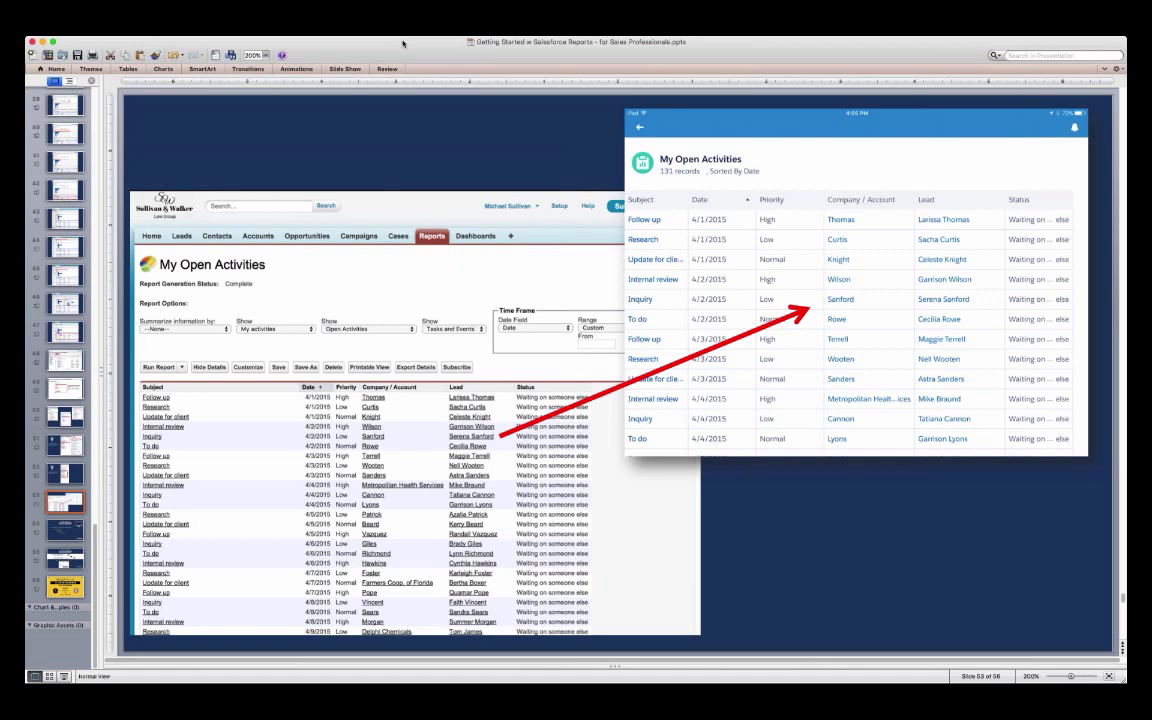
key(Down)
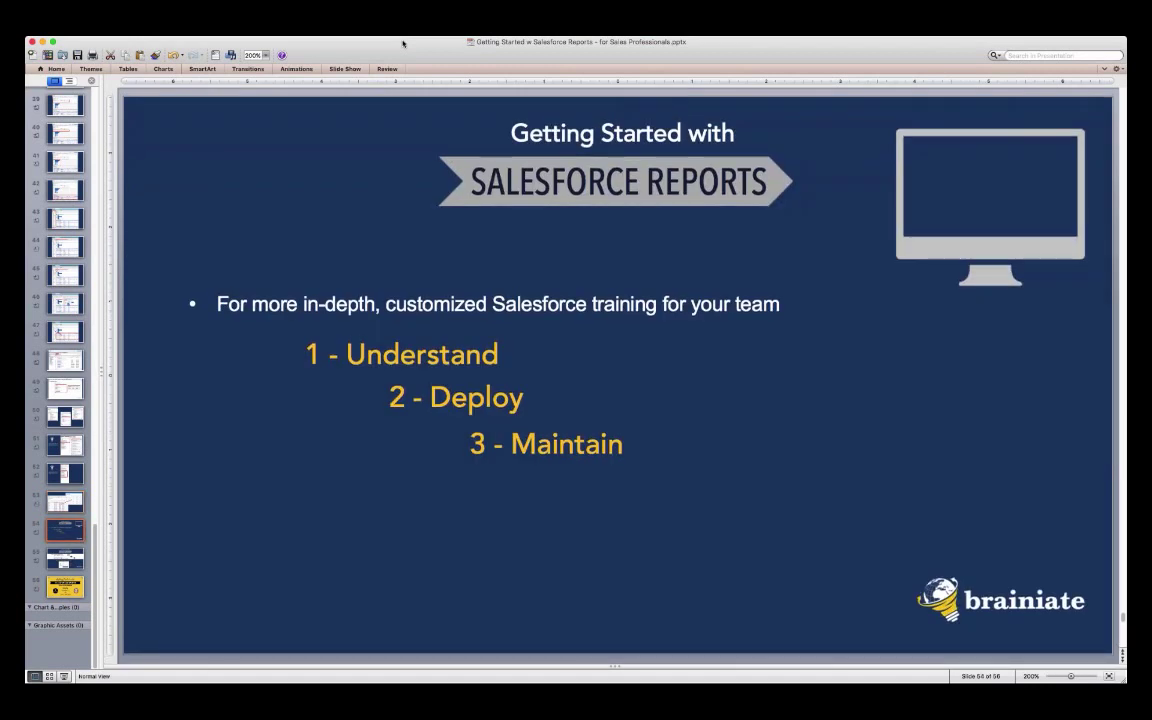